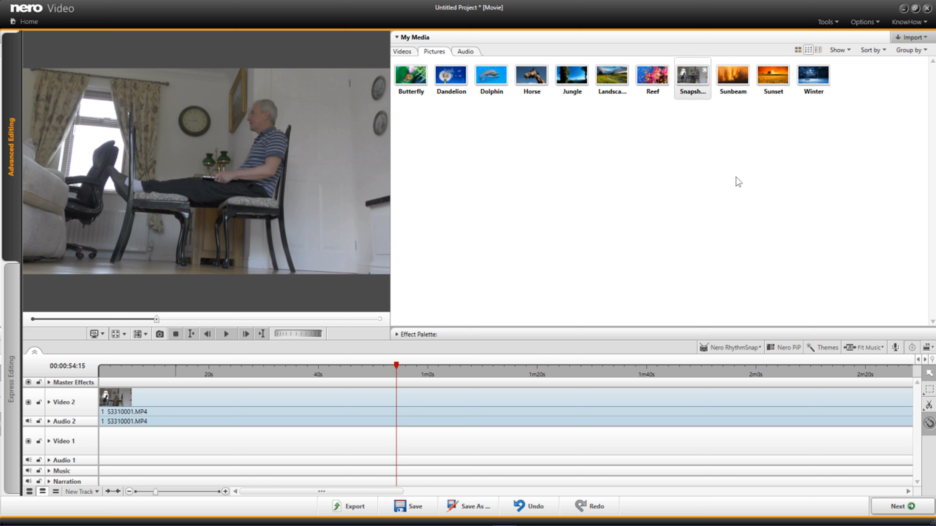
Step: Minimize Nero Video, launch GIMP from the desktop and maximize its window
click(902, 8)
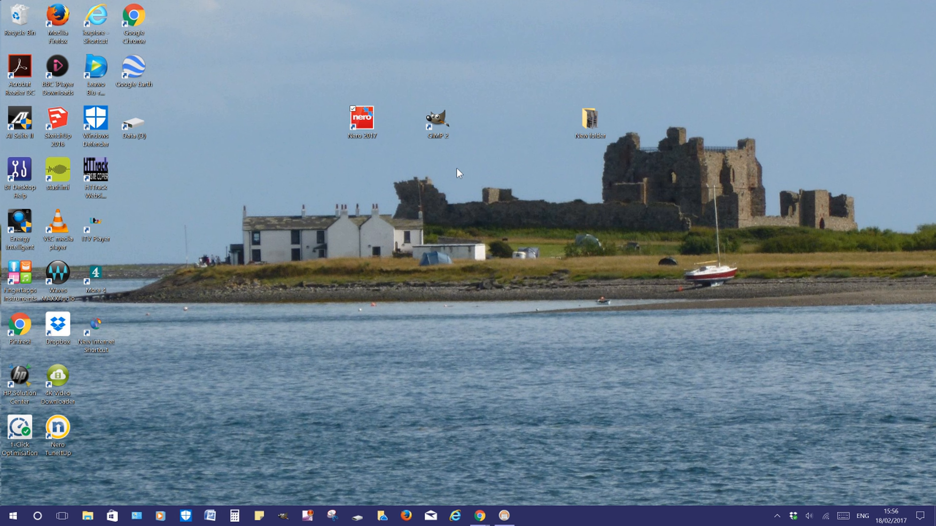
double_click(440, 127)
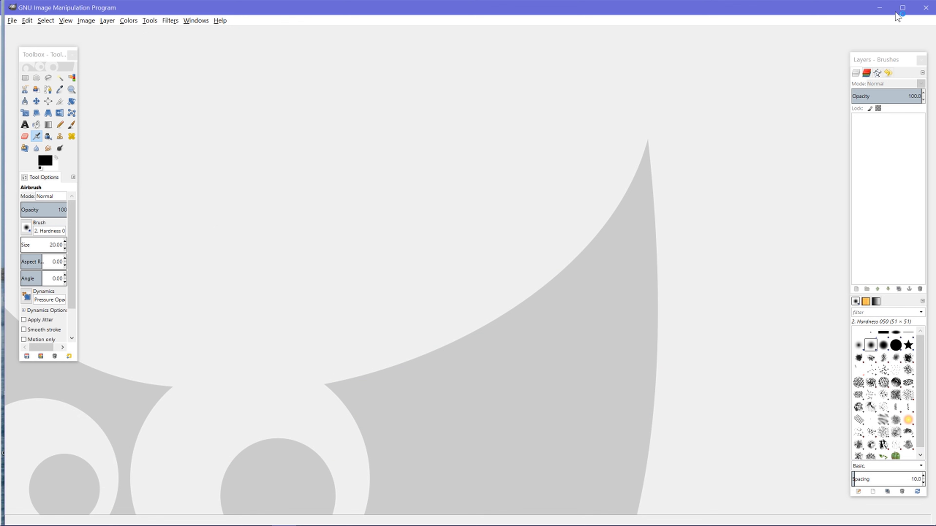
click(902, 8)
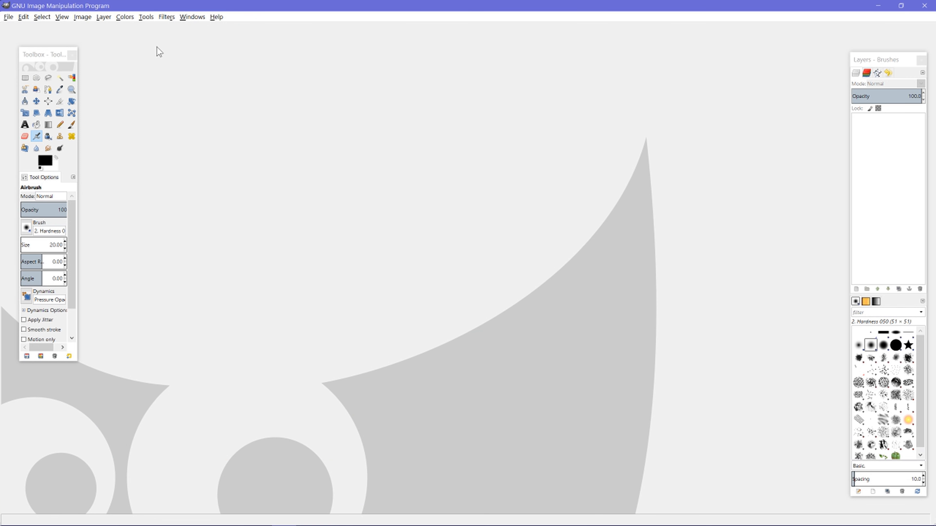
Step: Open Snapshot000002.png from the Pictures folder
click(8, 17)
click(8, 17)
click(7, 17)
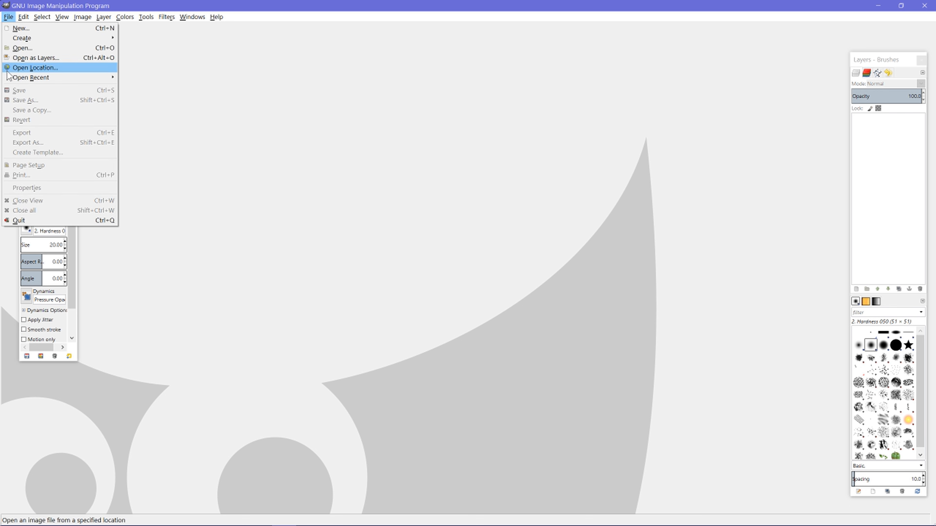
click(28, 50)
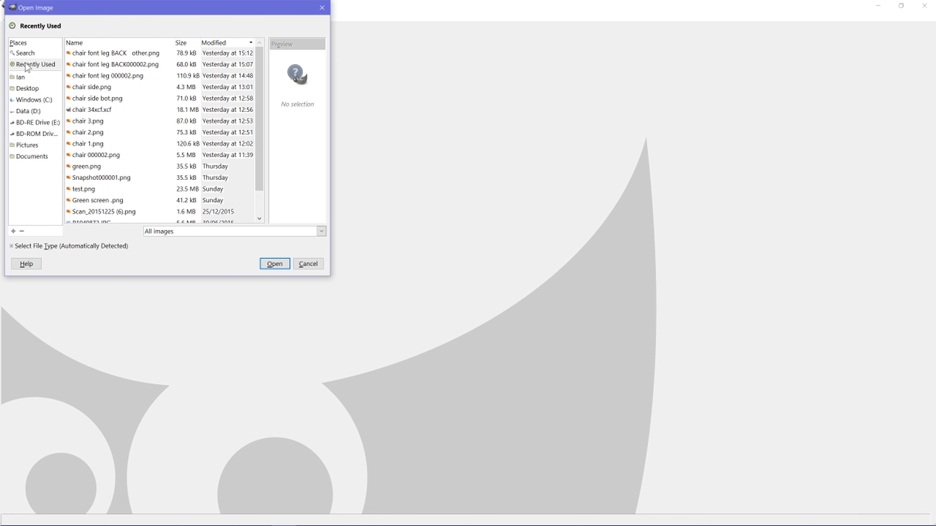
click(26, 146)
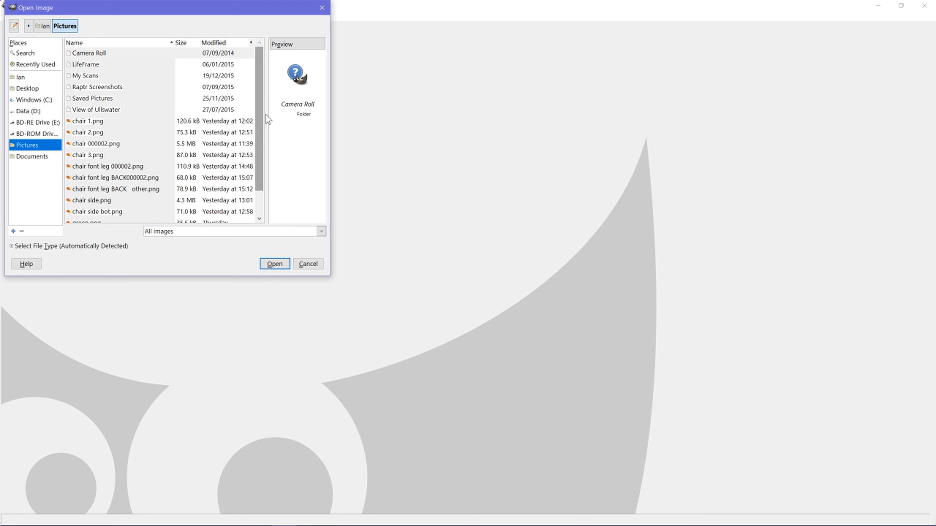
scroll(257, 107, down, 3)
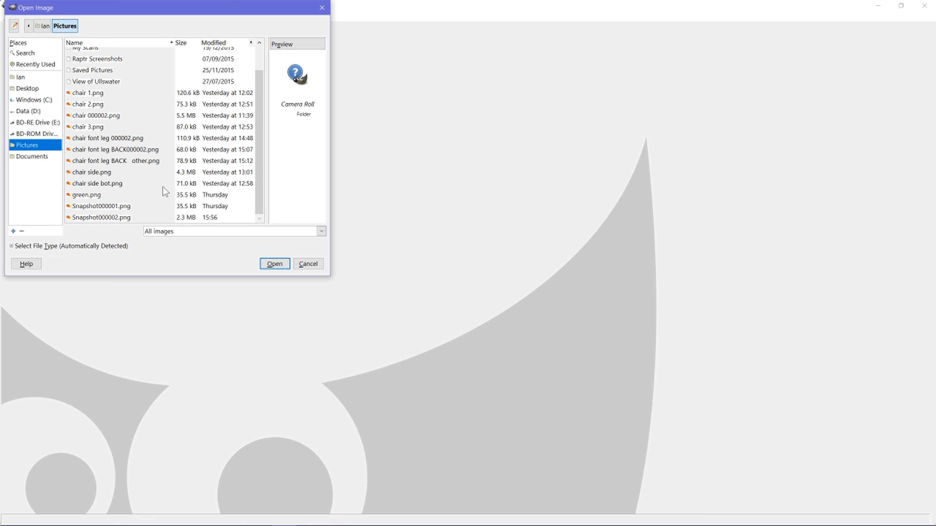
click(110, 216)
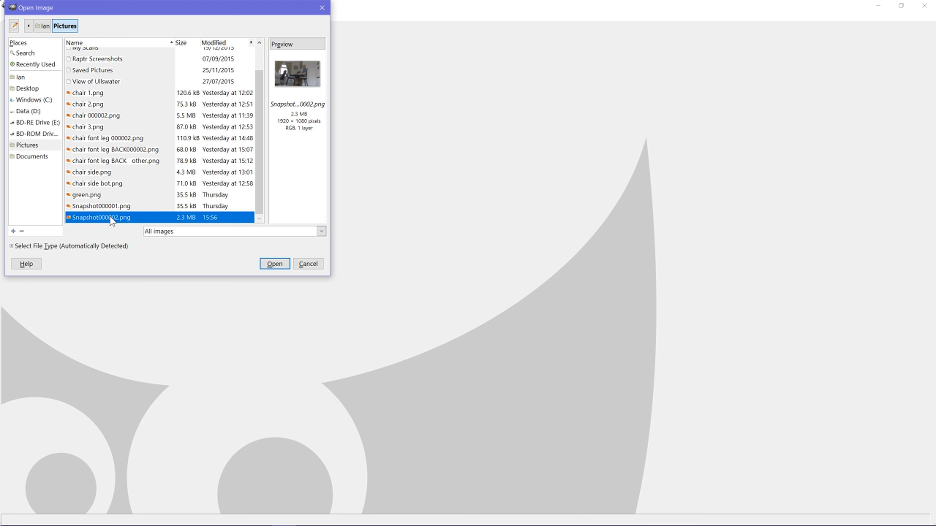
click(272, 264)
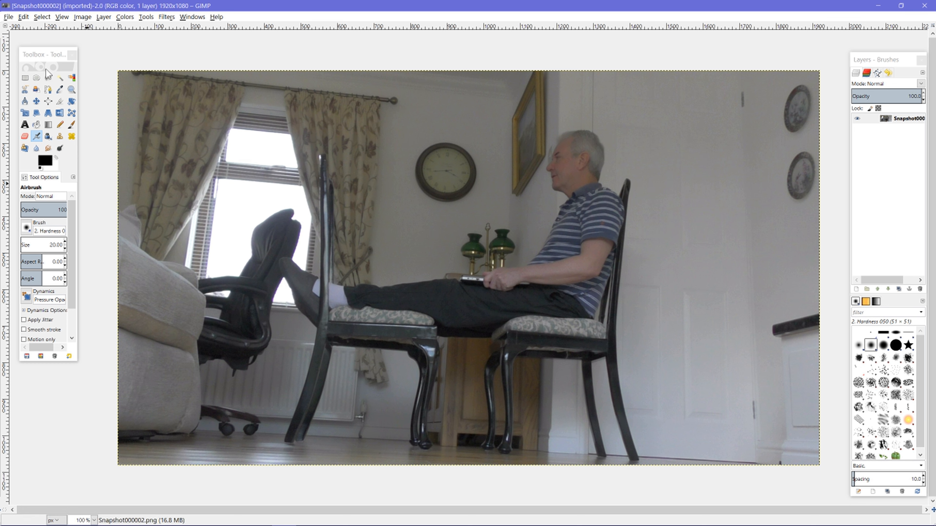
Step: Begin a Free Select outline at the left chair's rear and trace along the undersides of both chair seats
click(48, 78)
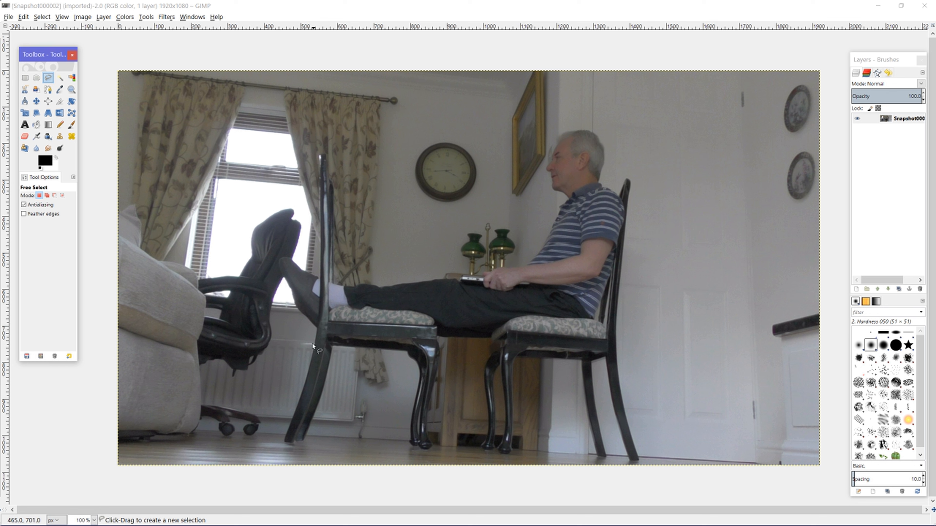
click(317, 335)
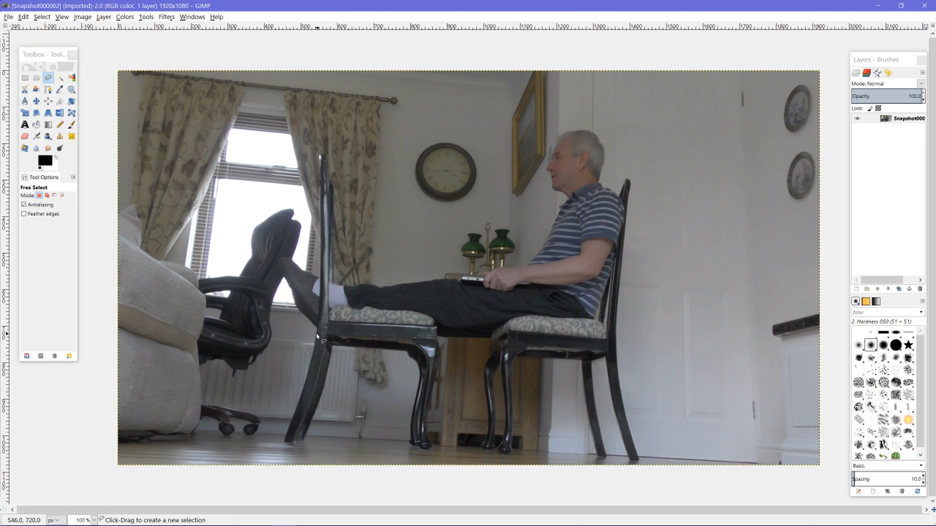
click(435, 335)
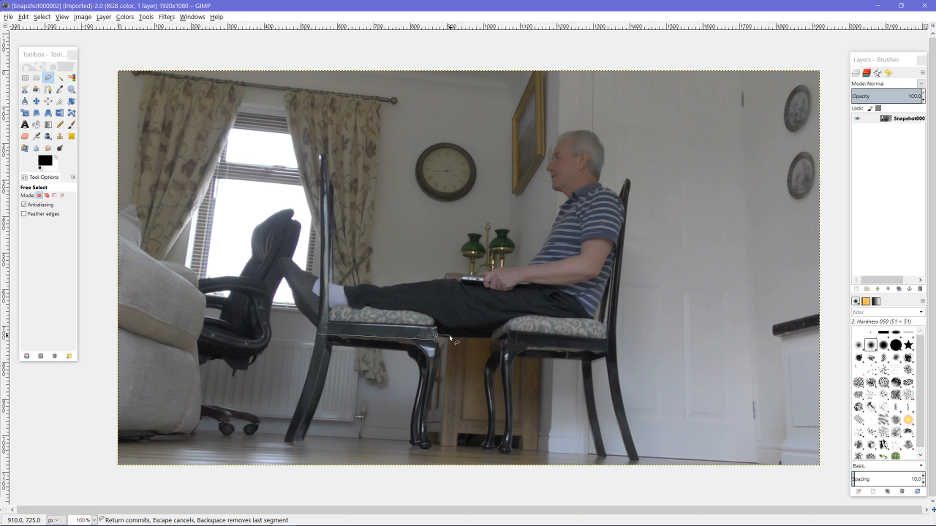
click(450, 336)
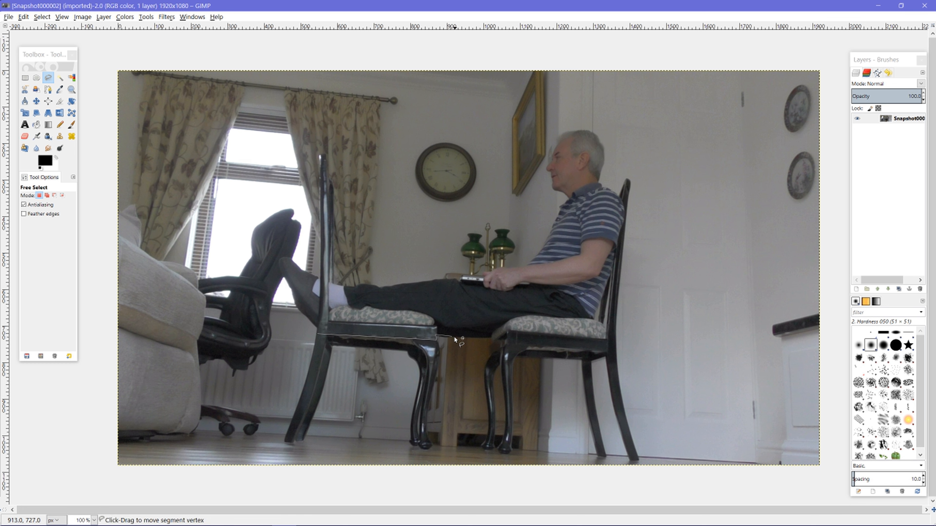
click(466, 336)
click(485, 338)
click(491, 339)
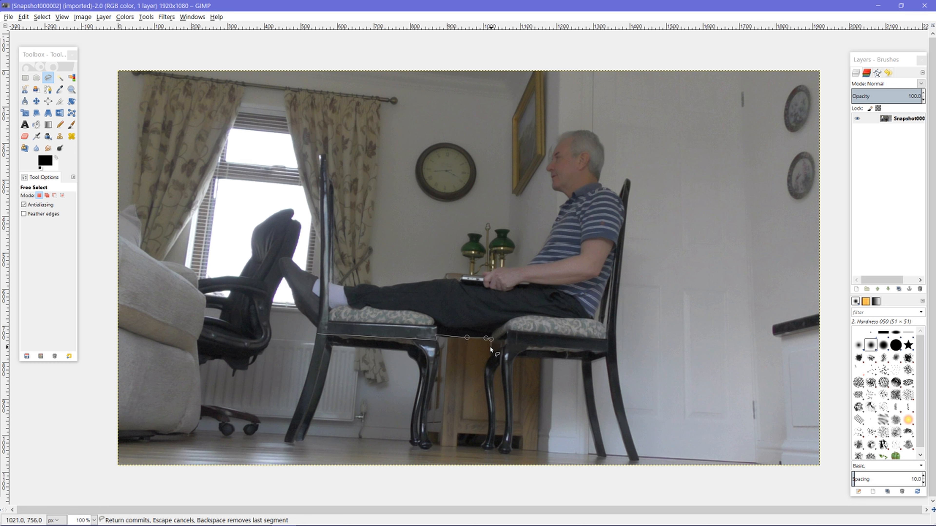
click(490, 348)
click(490, 355)
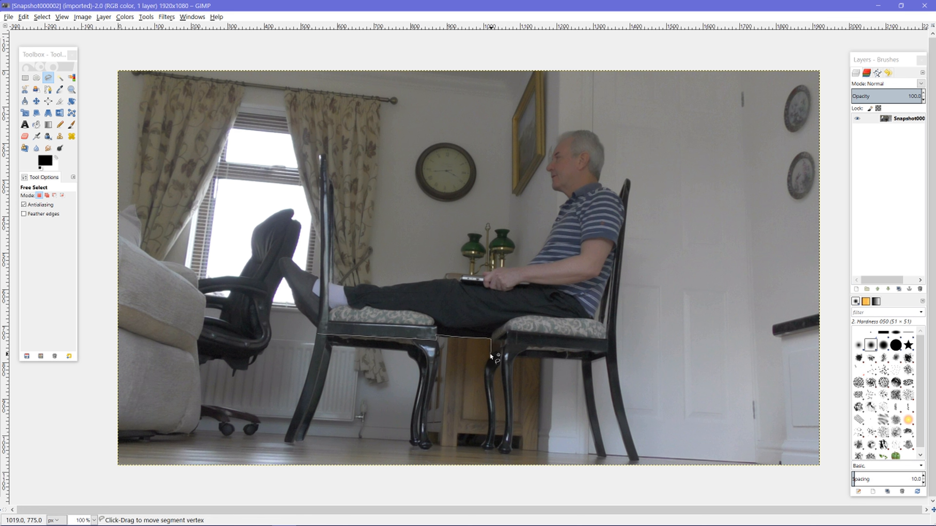
click(589, 363)
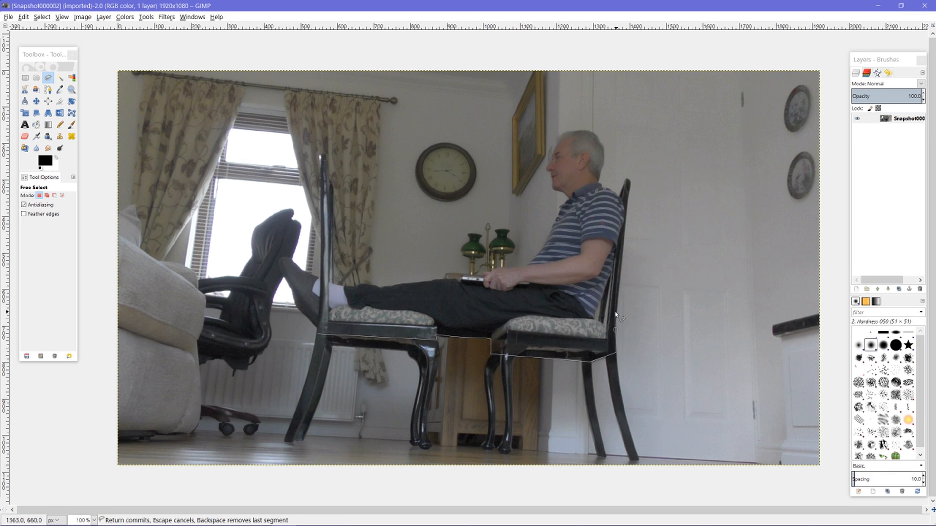
Step: Continue the Free Select outline up the right chair's back, around the man's head and torso, and along his legs
click(619, 286)
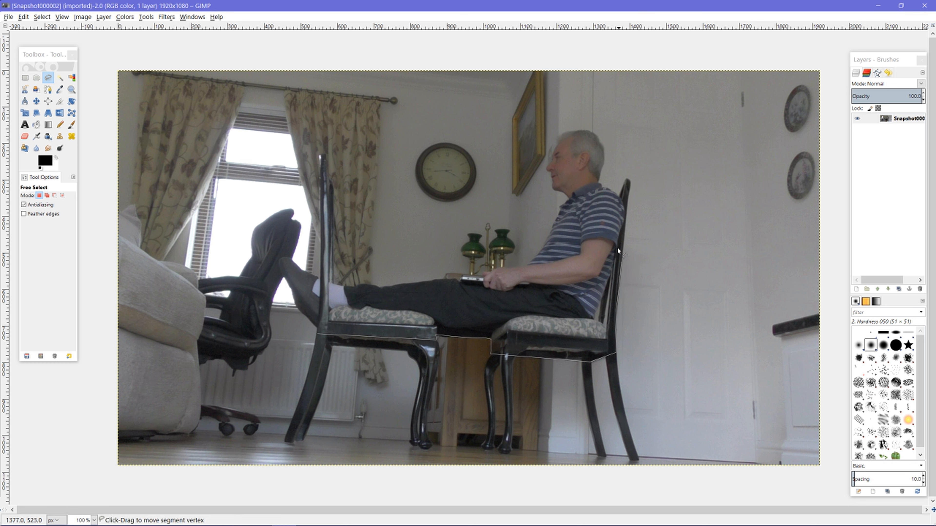
click(624, 230)
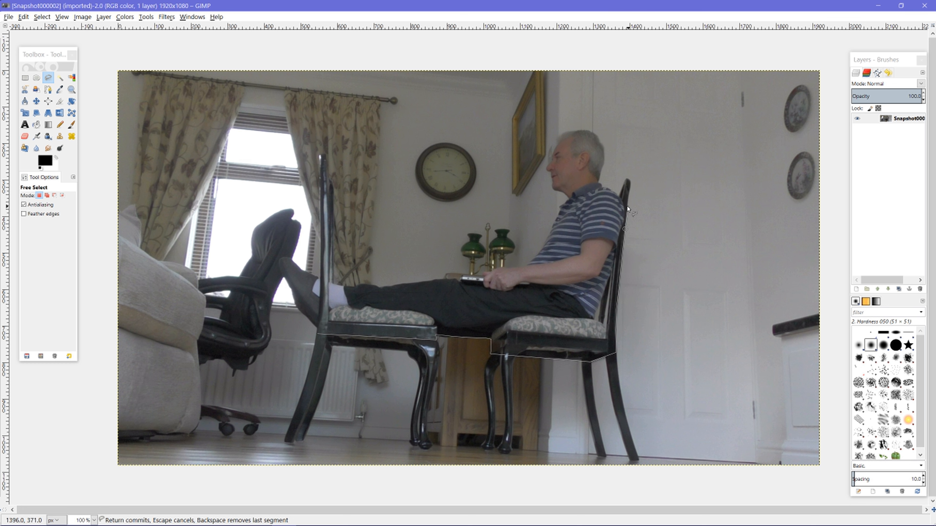
click(626, 204)
mouse_move(598, 184)
mouse_down()
mouse_move(596, 136)
mouse_move(576, 130)
mouse_move(545, 168)
mouse_move(564, 193)
mouse_move(558, 215)
mouse_up()
drag(496, 272, 339, 287)
Step: Trace the Free Select outline up and around the left chair's backrest and down to the foot
click(332, 283)
click(334, 189)
click(329, 177)
click(322, 154)
click(319, 158)
click(319, 243)
click(320, 278)
Step: Trace around the man's foot down to the chair seat and close the Free Select outline at its starting point
click(309, 272)
click(298, 267)
click(291, 260)
click(283, 257)
click(277, 262)
click(279, 270)
click(284, 278)
click(292, 291)
click(294, 302)
click(302, 317)
click(310, 324)
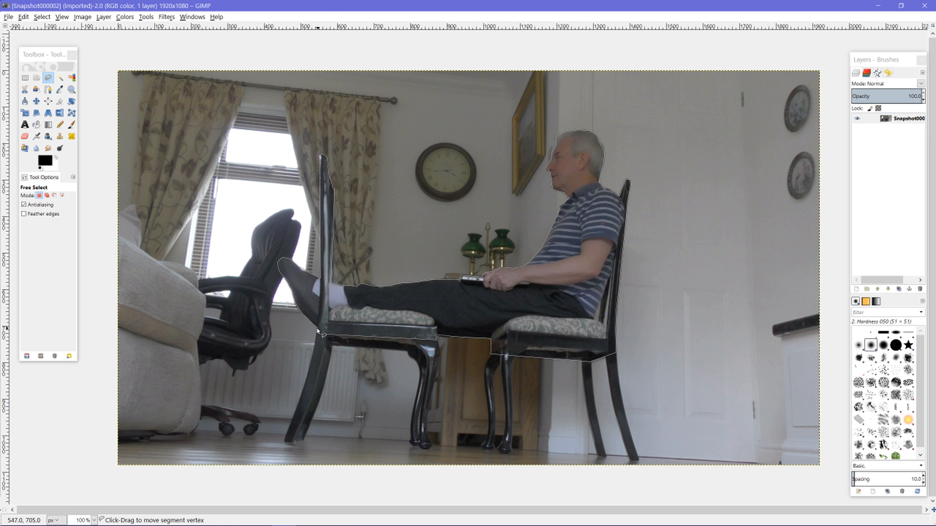
click(317, 335)
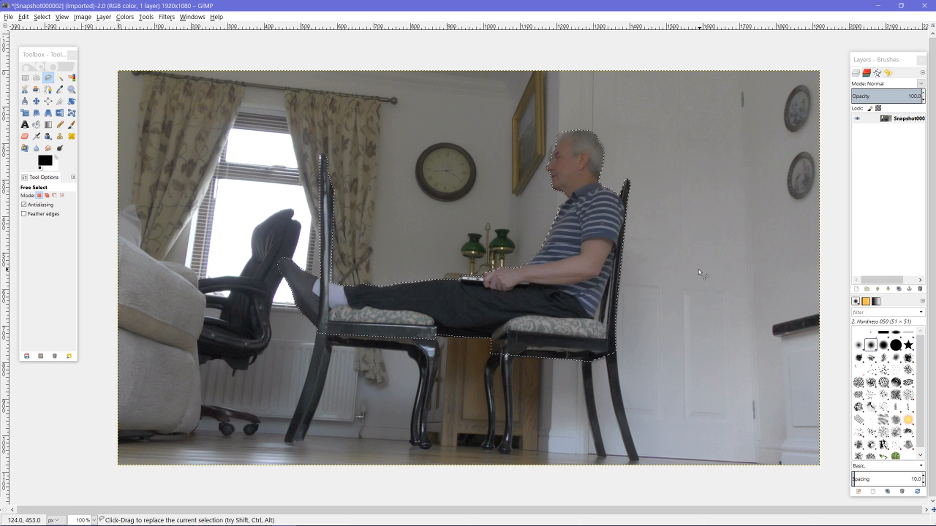
Step: Add an alpha channel to the snapshot layer and erase the selected area to transparency with a Hardness 100 brush of size 624.31
right_click(908, 118)
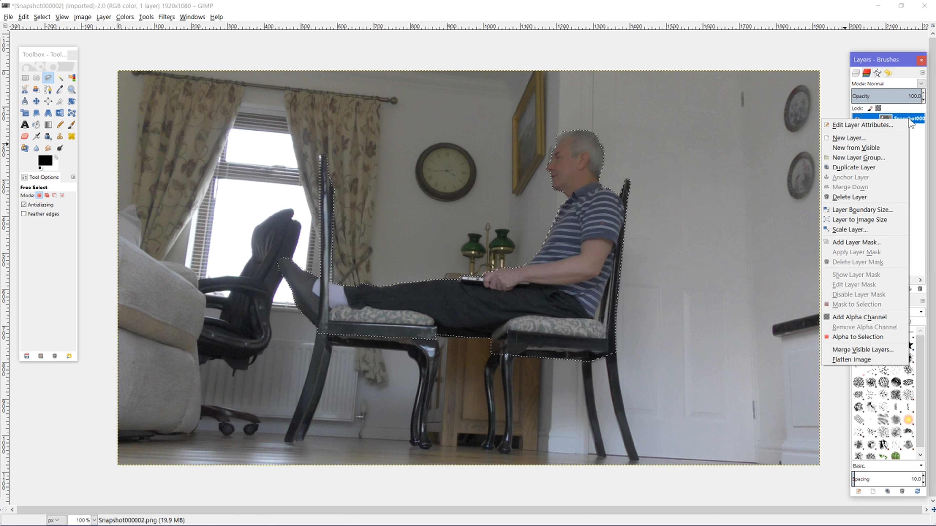
click(855, 316)
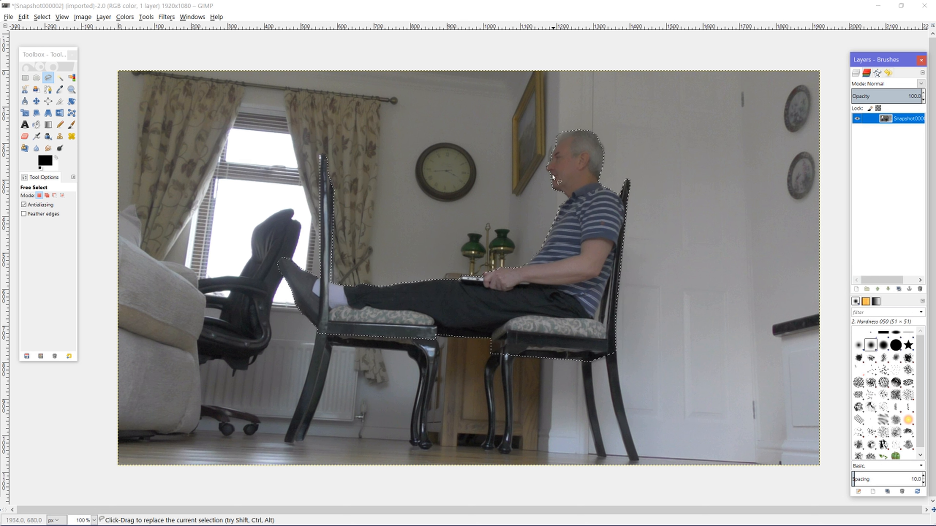
click(25, 136)
drag(22, 247, 25, 247)
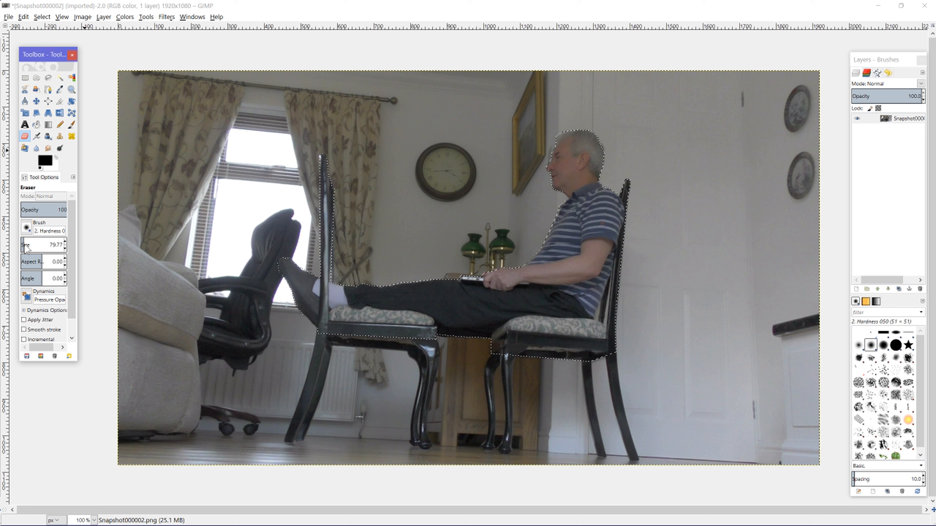
drag(51, 246, 47, 253)
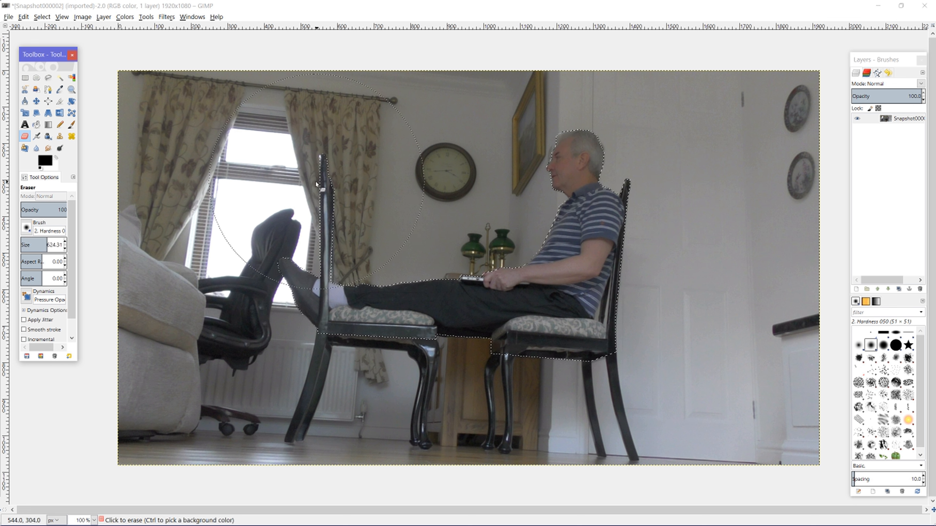
click(896, 346)
mouse_move(602, 118)
mouse_down()
mouse_move(621, 119)
mouse_move(585, 308)
mouse_move(537, 307)
mouse_move(326, 236)
mouse_move(333, 208)
mouse_up()
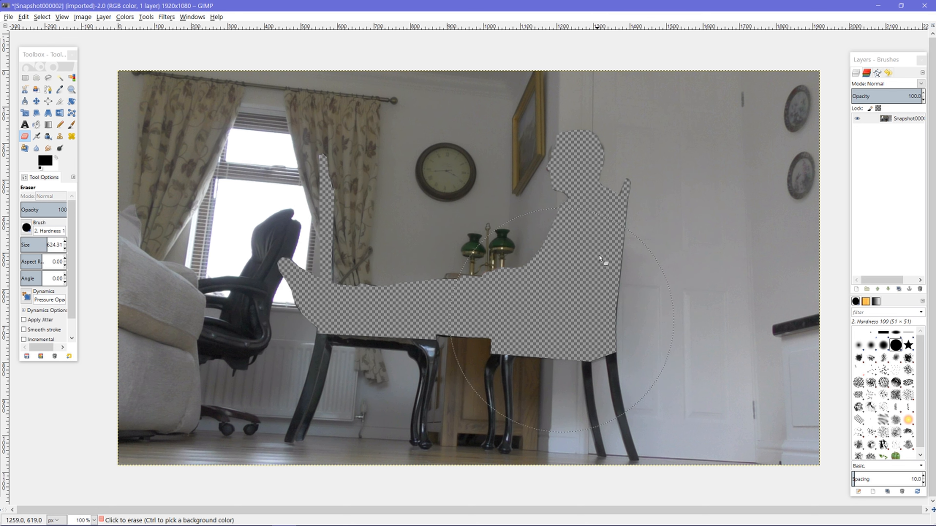
drag(625, 195, 625, 194)
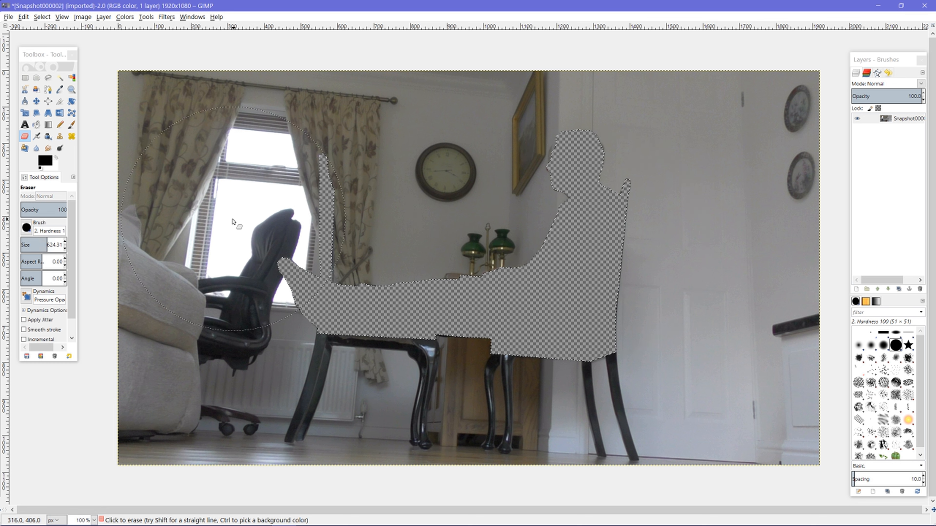
Step: Invert the selection and set the foreground colour to green 61ff47
click(42, 17)
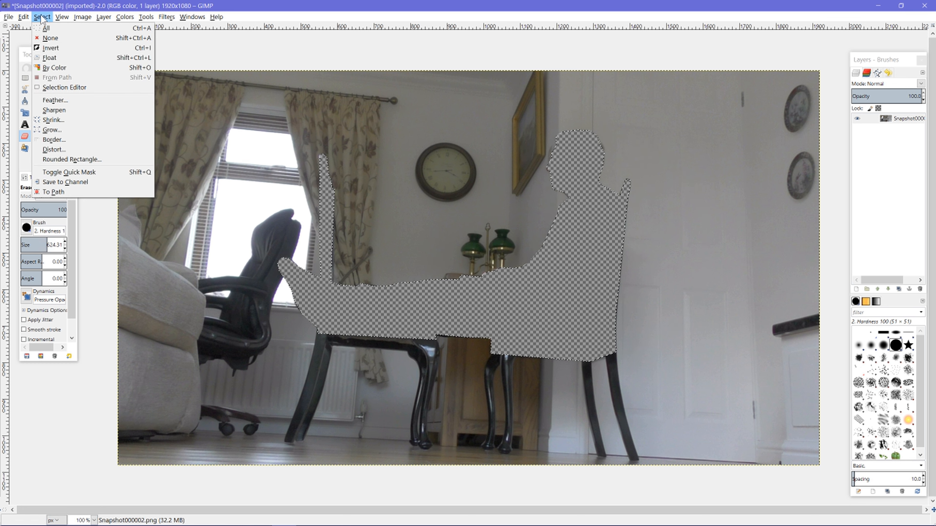
click(42, 51)
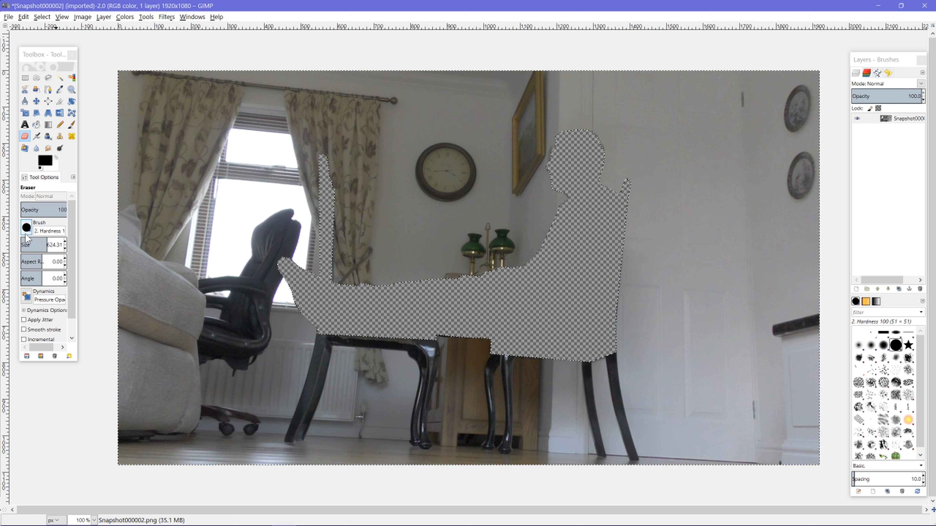
click(45, 164)
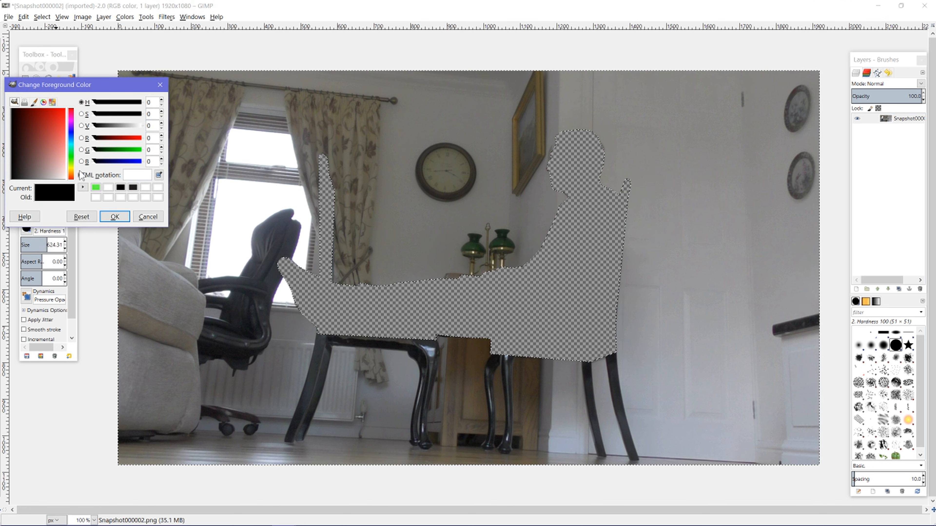
click(95, 187)
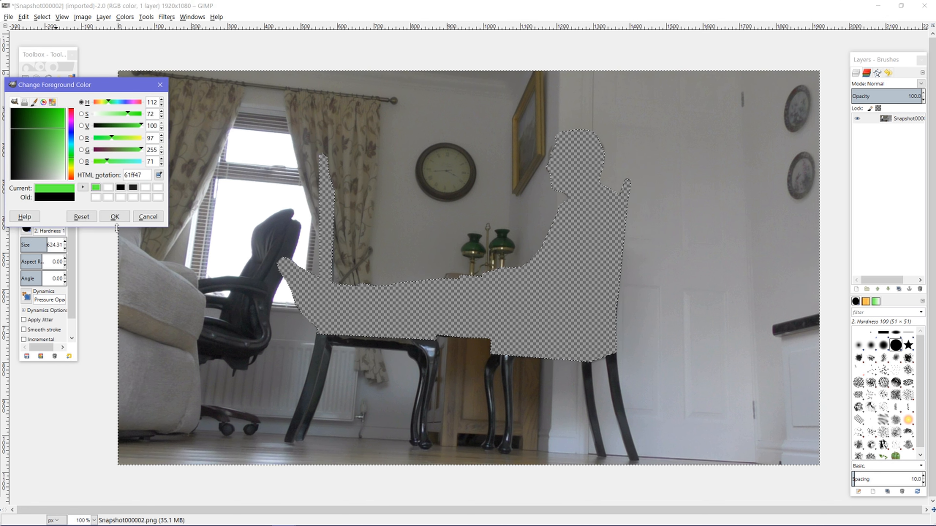
click(114, 217)
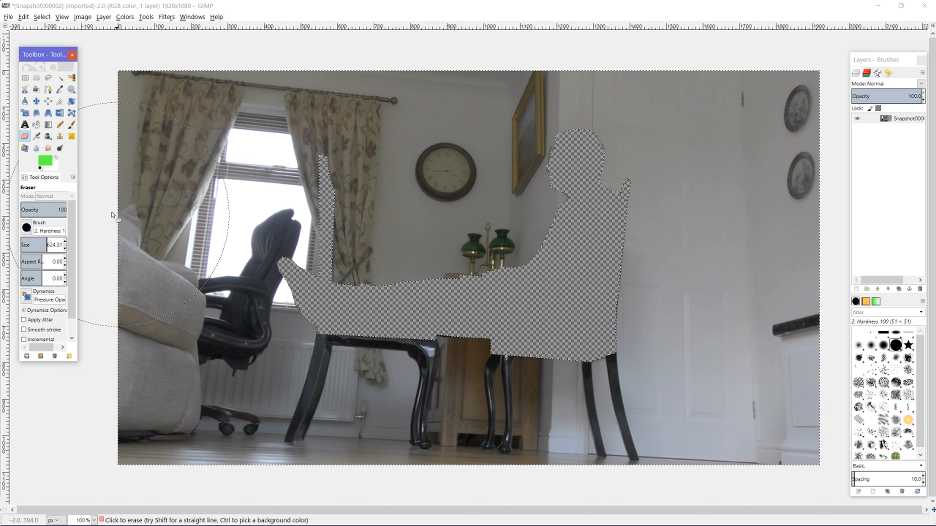
Step: Paint the whole area around the transparent cutout green with the Paintbrush
click(72, 125)
mouse_move(115, 100)
mouse_down()
mouse_move(221, 87)
mouse_move(485, 129)
mouse_move(763, 156)
mouse_up()
mouse_move(779, 229)
mouse_down()
mouse_move(776, 442)
mouse_move(731, 404)
mouse_move(622, 211)
mouse_move(607, 402)
mouse_move(581, 421)
mouse_move(401, 355)
mouse_move(306, 361)
mouse_move(198, 385)
mouse_move(134, 361)
mouse_move(146, 243)
mouse_move(565, 275)
mouse_up()
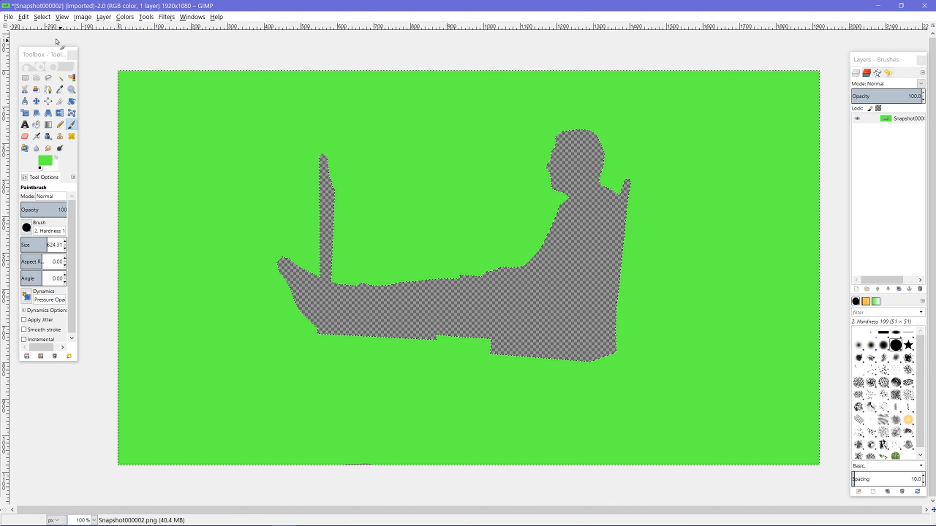
Step: Start exporting the green mask image to the Pictures folder and name the file test.png
click(7, 17)
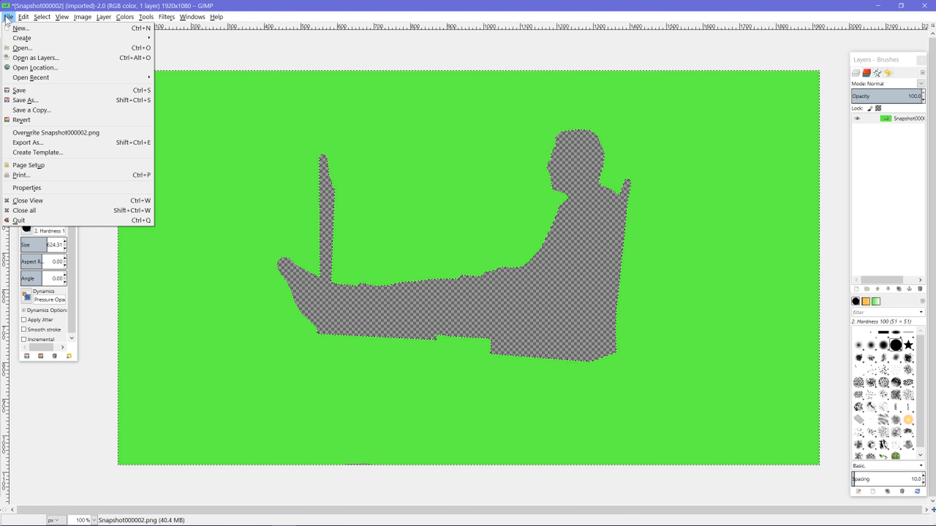
click(24, 146)
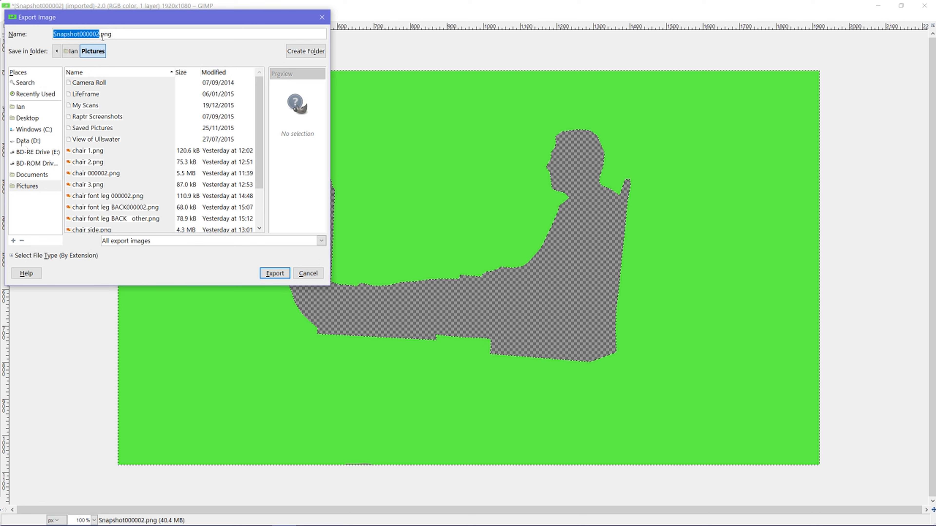
click(100, 34)
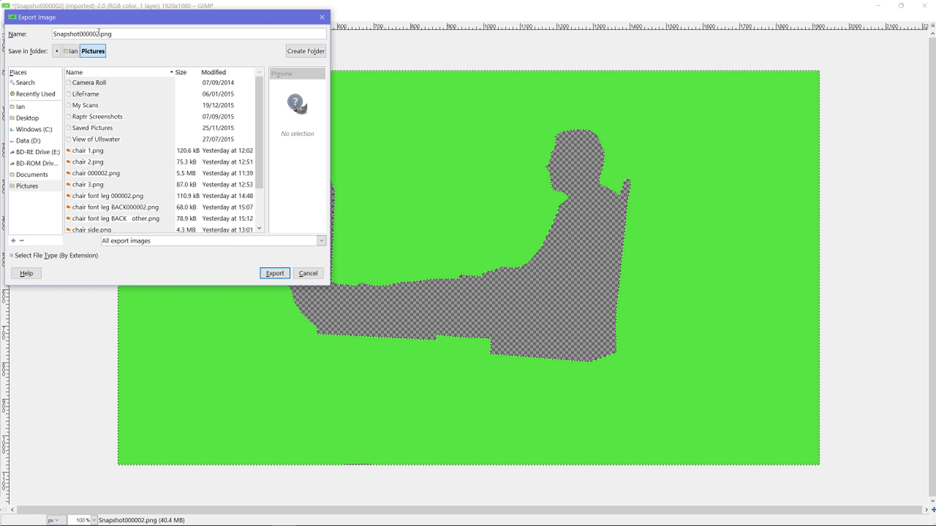
key(BackSpace)
key(BackSpace)
key(BackSpace)
key(BackSpace)
key(BackSpace)
key(BackSpace)
key(BackSpace)
key(BackSpace)
key(BackSpace)
key(BackSpace)
key(BackSpace)
key(BackSpace)
key(BackSpace)
key(BackSpace)
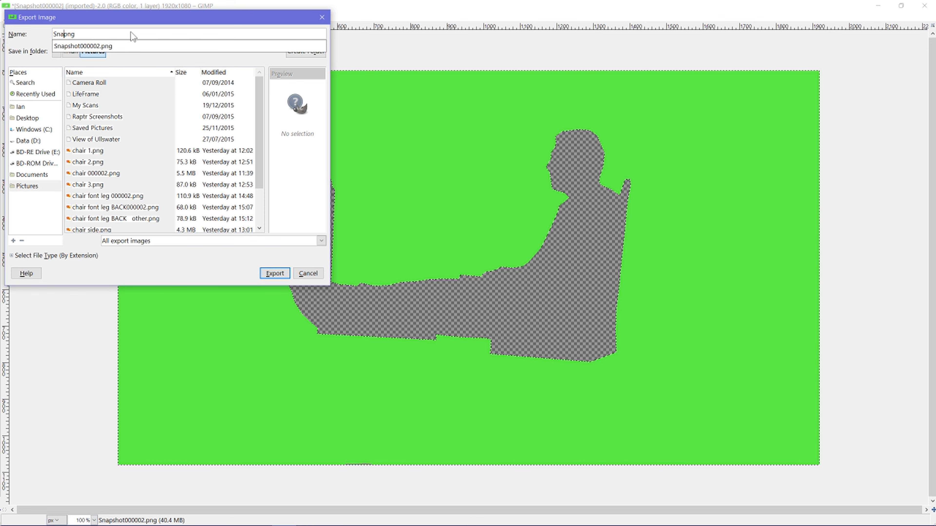
text(te)
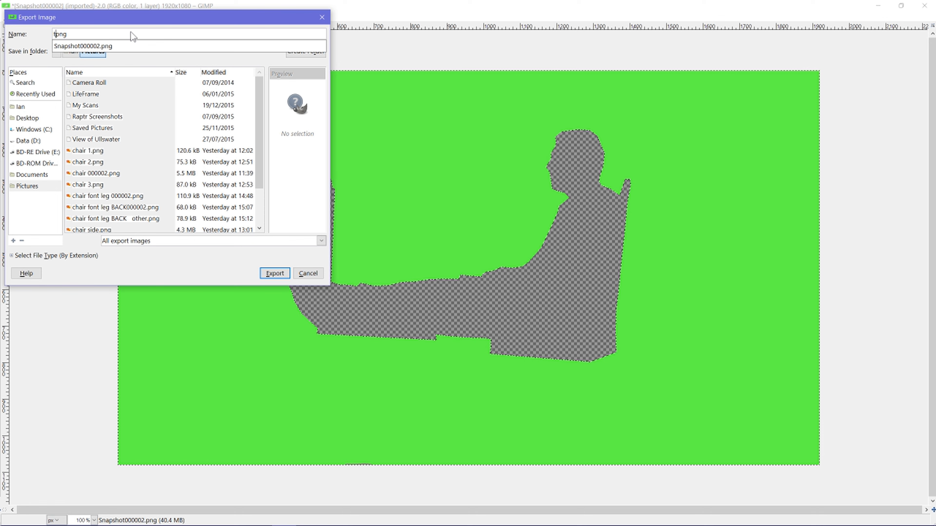
text(st)
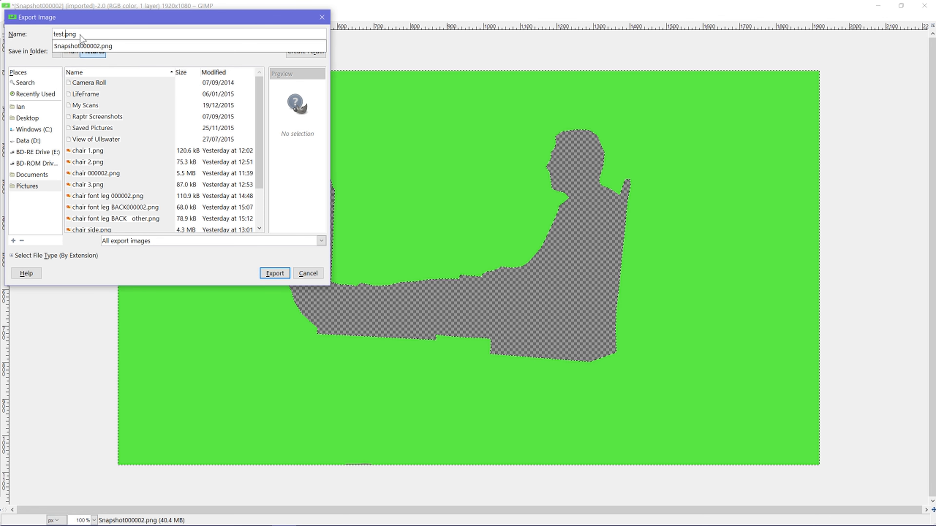
click(73, 36)
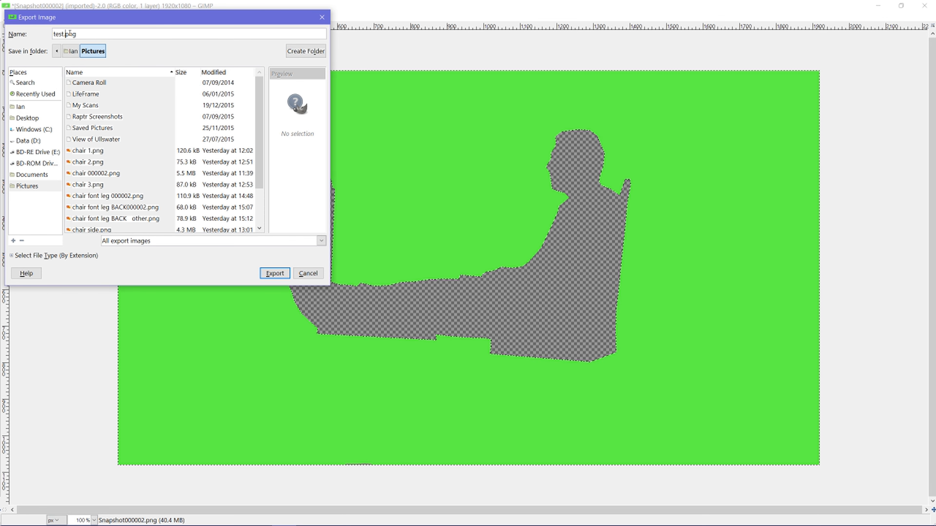
Step: Choose the PNG image (*.png) type and export the file with the default PNG options
click(321, 240)
drag(323, 310, 306, 435)
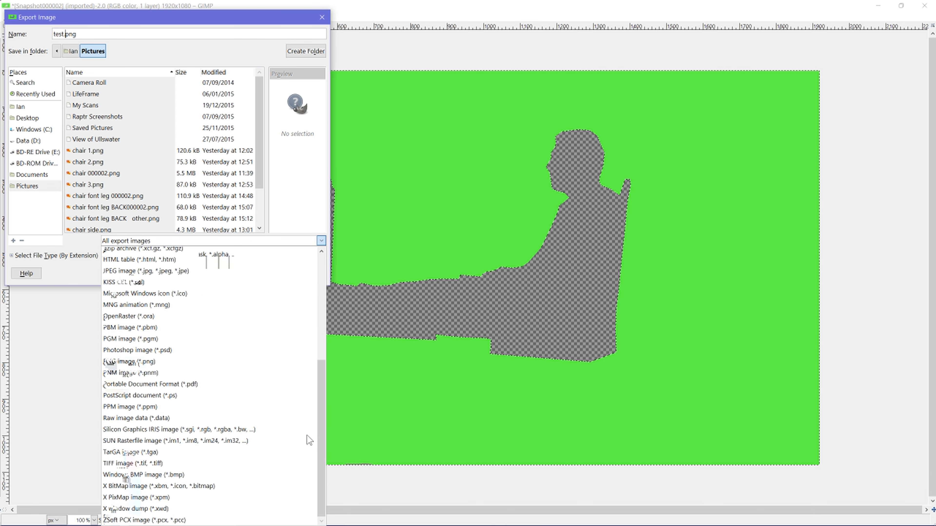
click(127, 363)
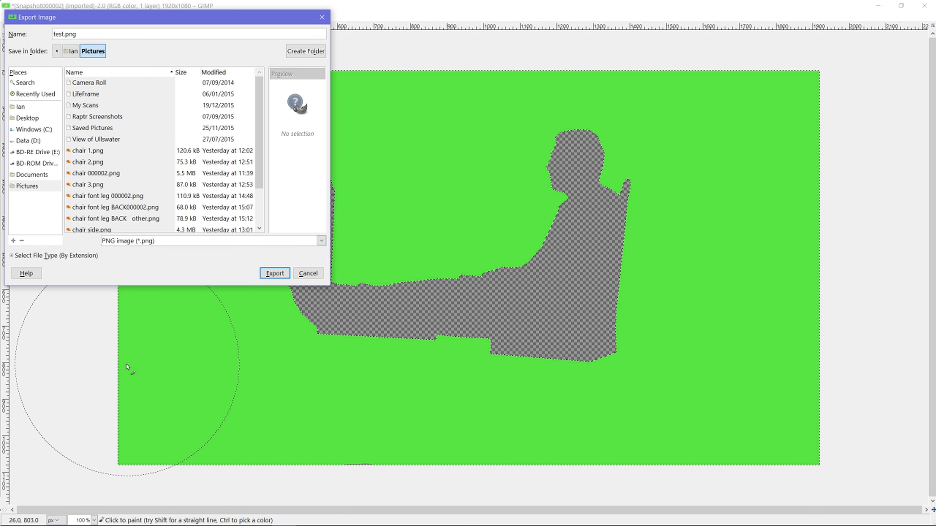
click(274, 272)
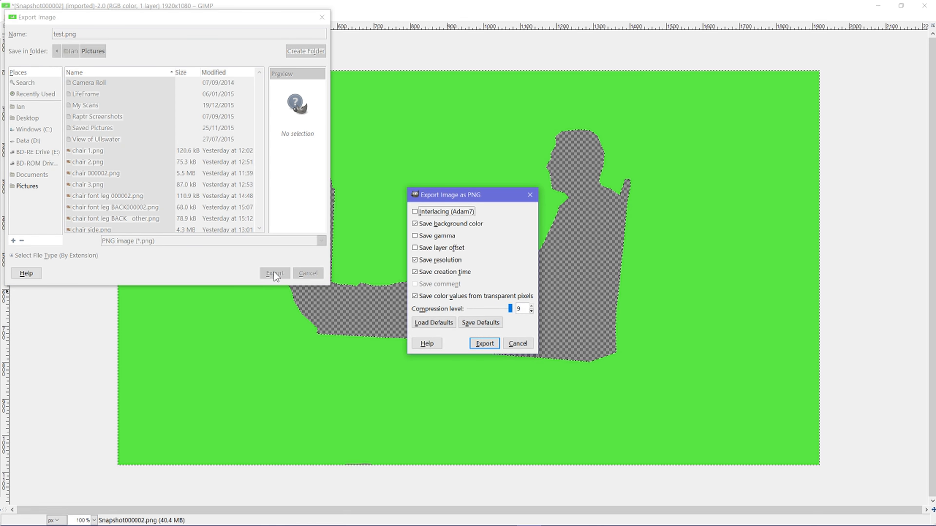
click(484, 343)
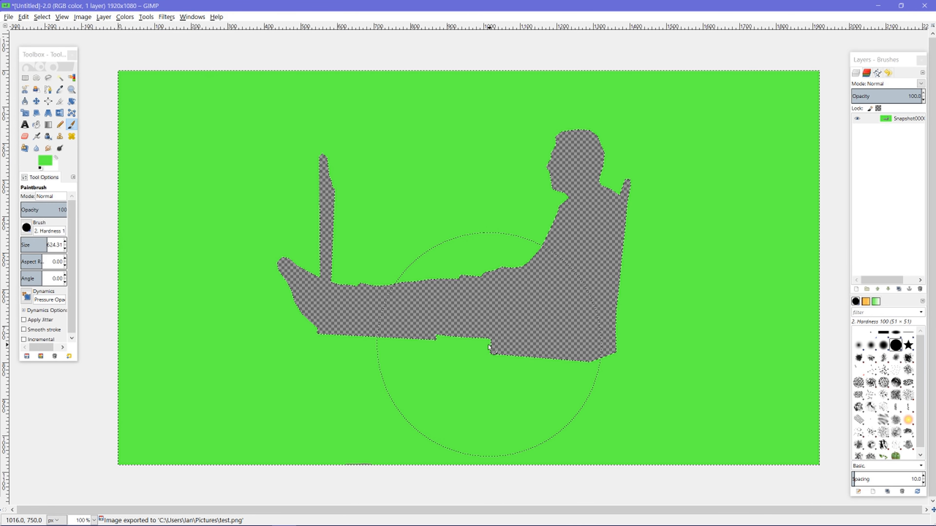
Step: Switch to Nero Video, import test.png from the Pictures folder and place it on a new video track above the S3310001.MP4 clip
click(877, 7)
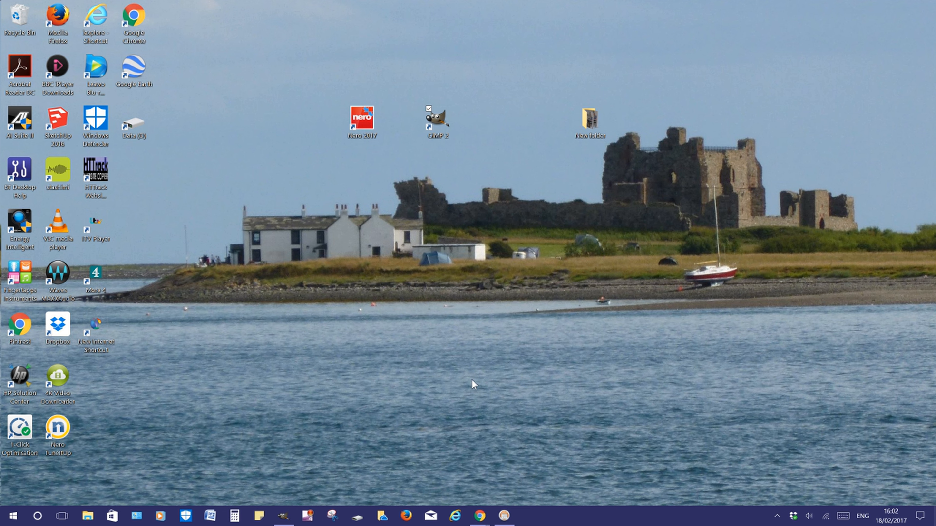
click(504, 518)
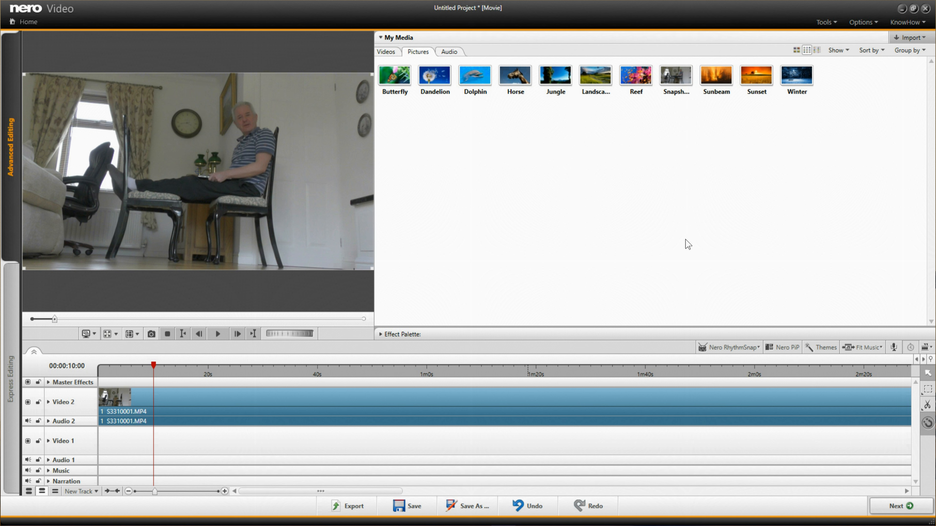
click(924, 38)
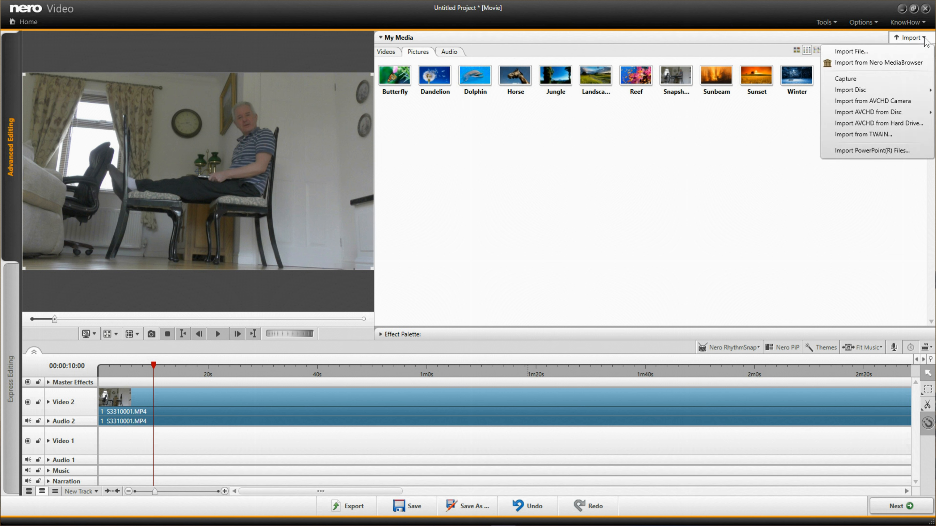
click(916, 51)
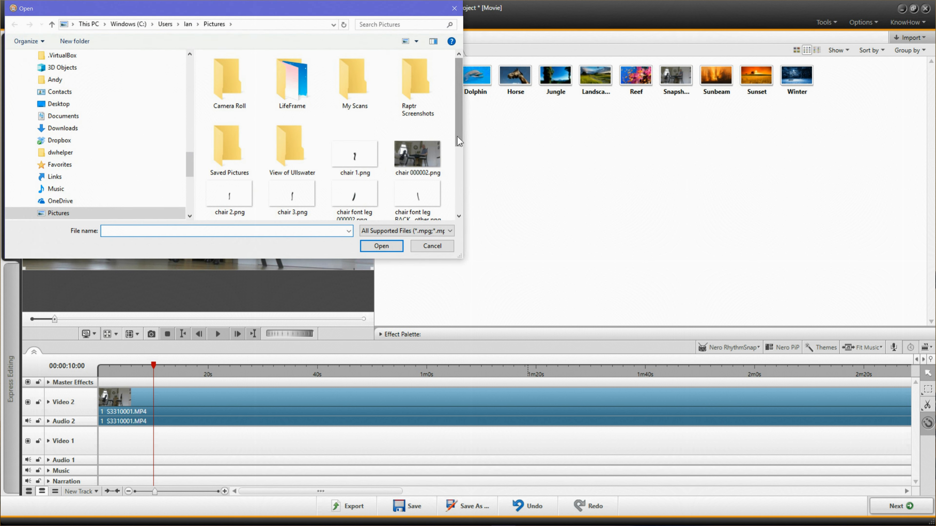
drag(457, 136, 457, 199)
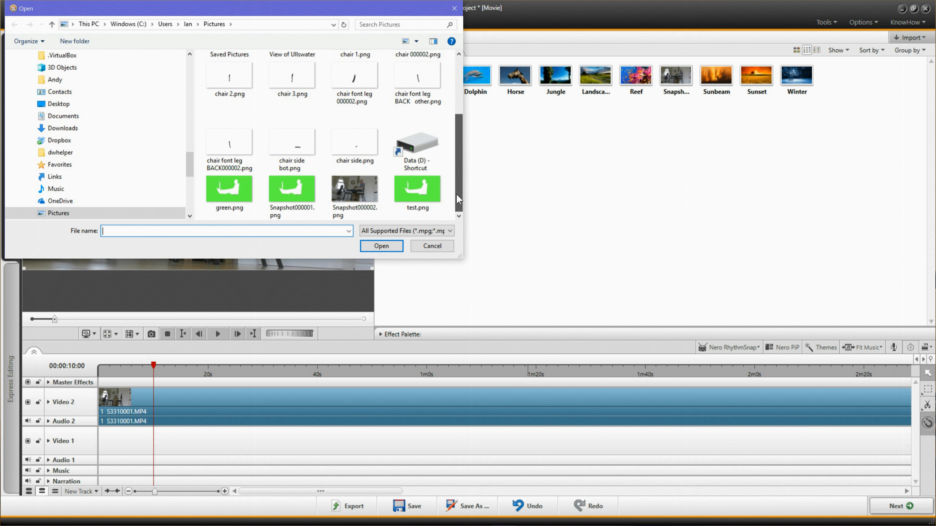
double_click(420, 189)
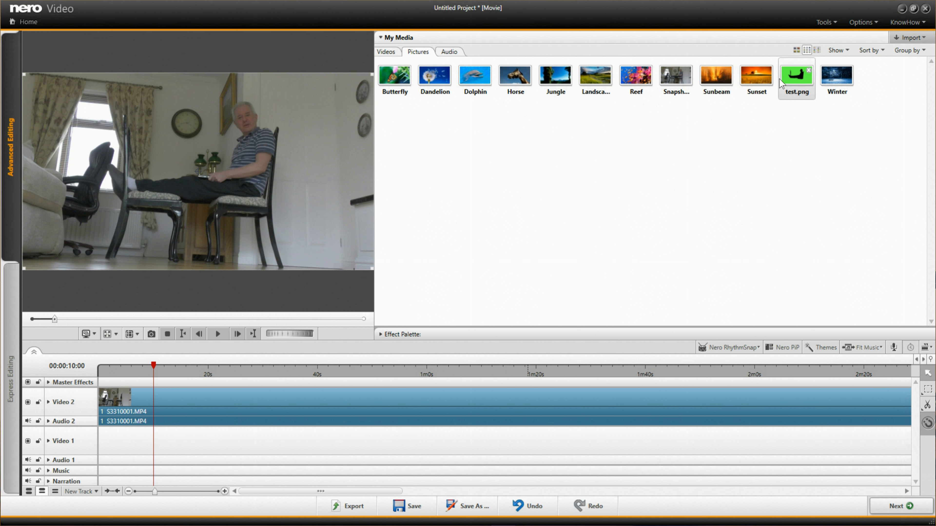
mouse_move(792, 81)
mouse_down()
mouse_move(764, 152)
mouse_move(711, 234)
mouse_move(692, 390)
mouse_up()
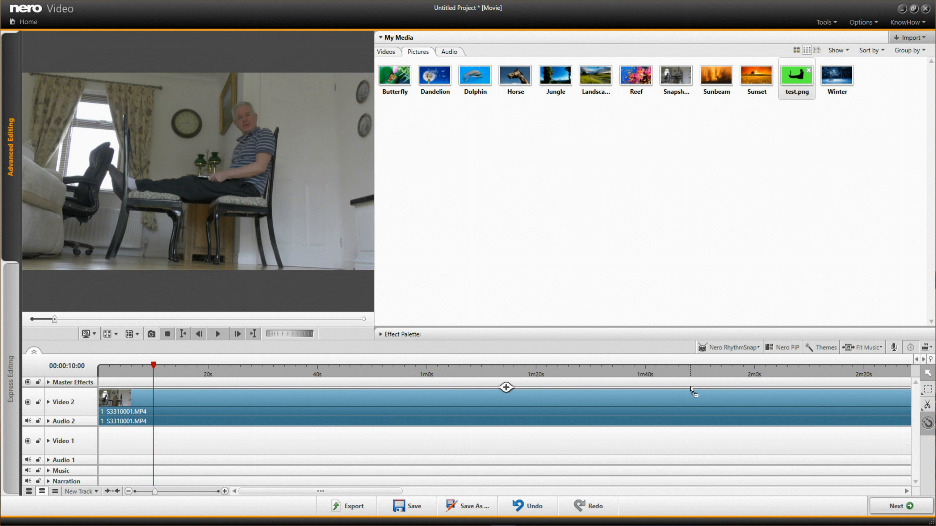
drag(691, 388, 692, 389)
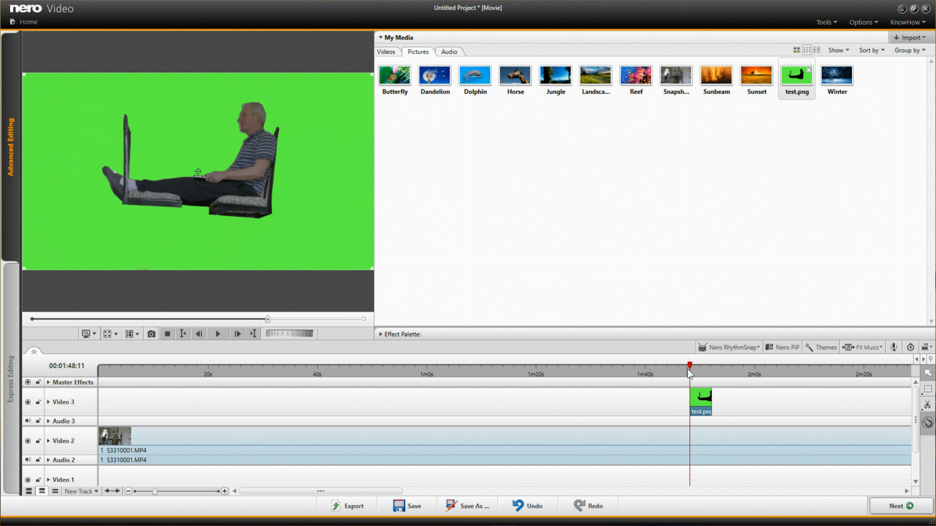
Step: Play through the footage to find where the man sits still facing forward, and move the test.png clip to start at 00:00:56:20
drag(691, 364, 654, 385)
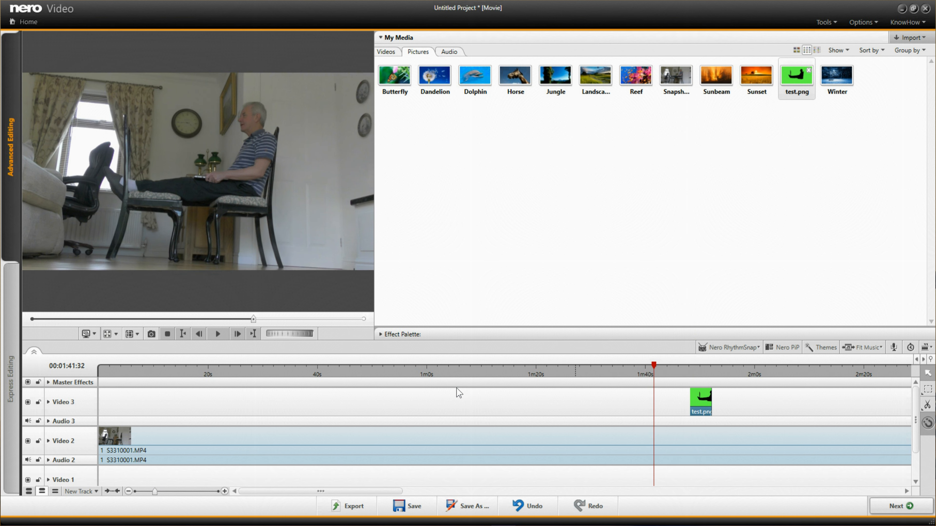
drag(653, 385, 498, 396)
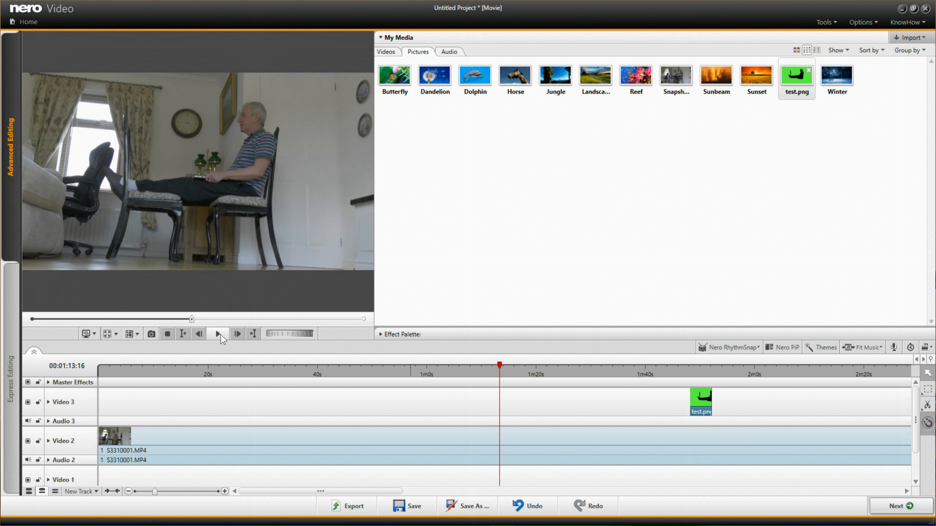
click(222, 334)
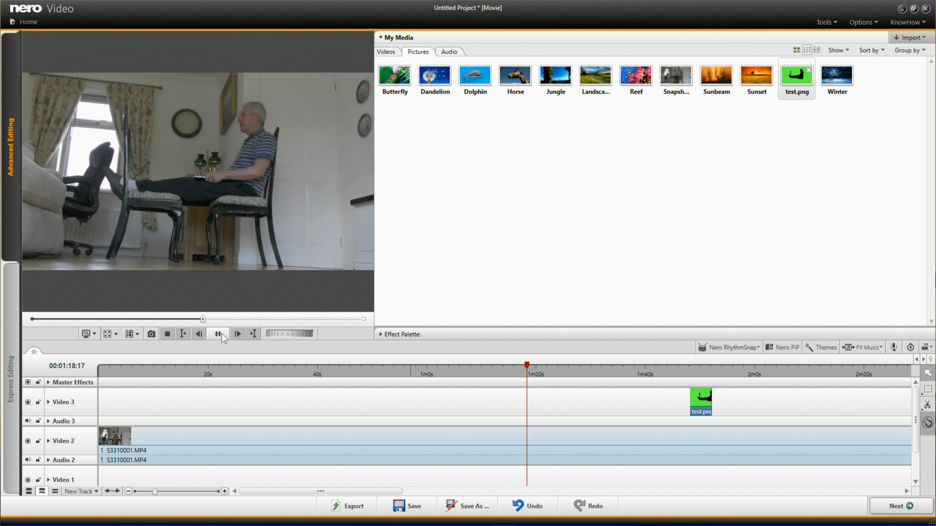
click(221, 333)
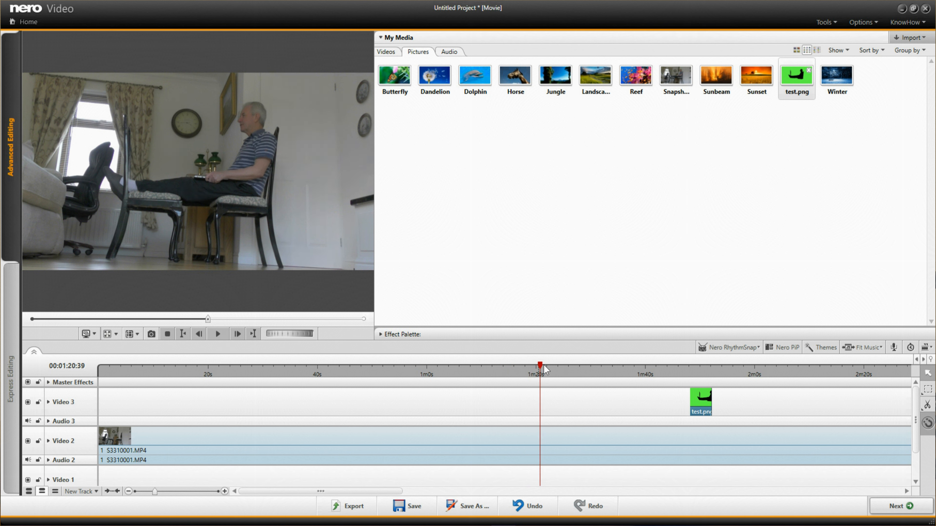
drag(541, 365, 398, 426)
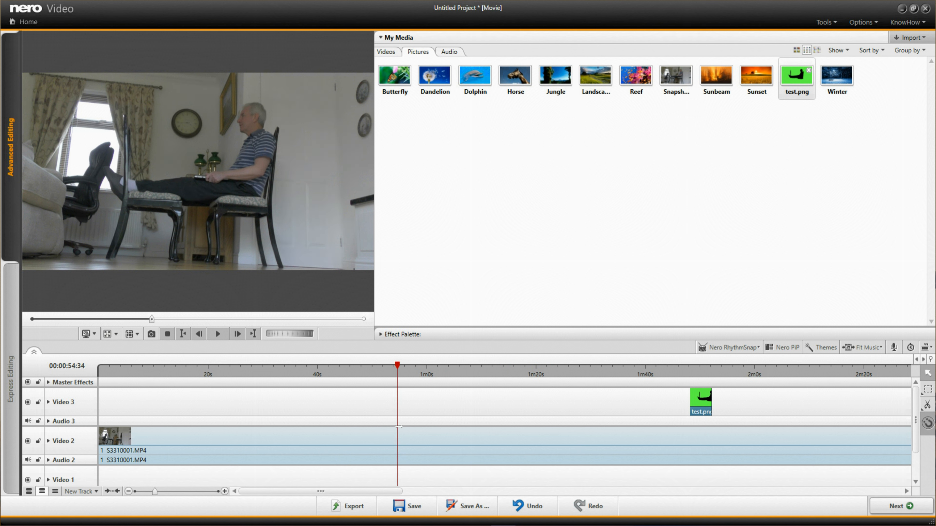
click(223, 331)
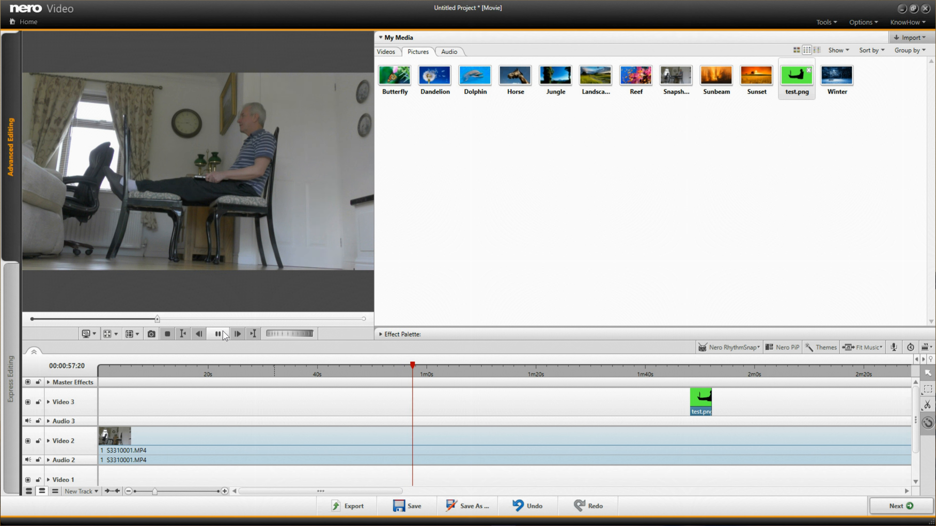
click(223, 334)
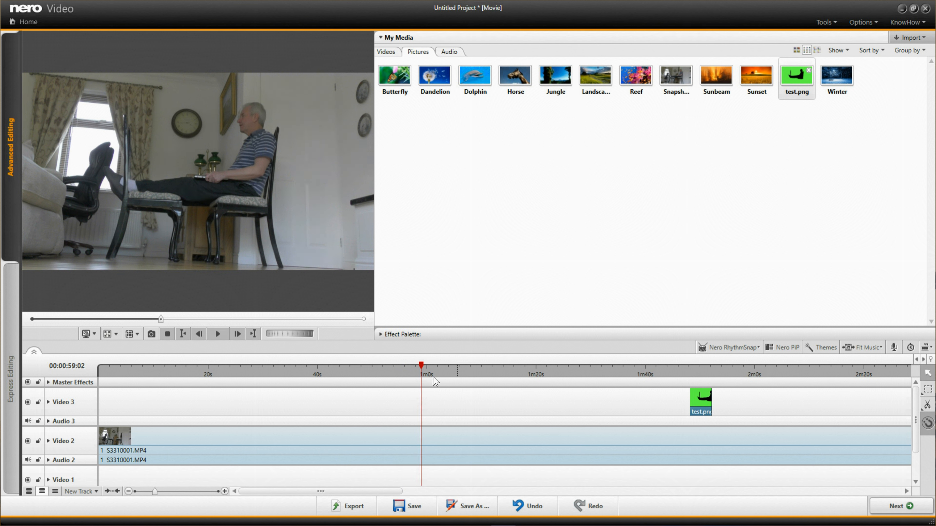
drag(421, 367, 356, 367)
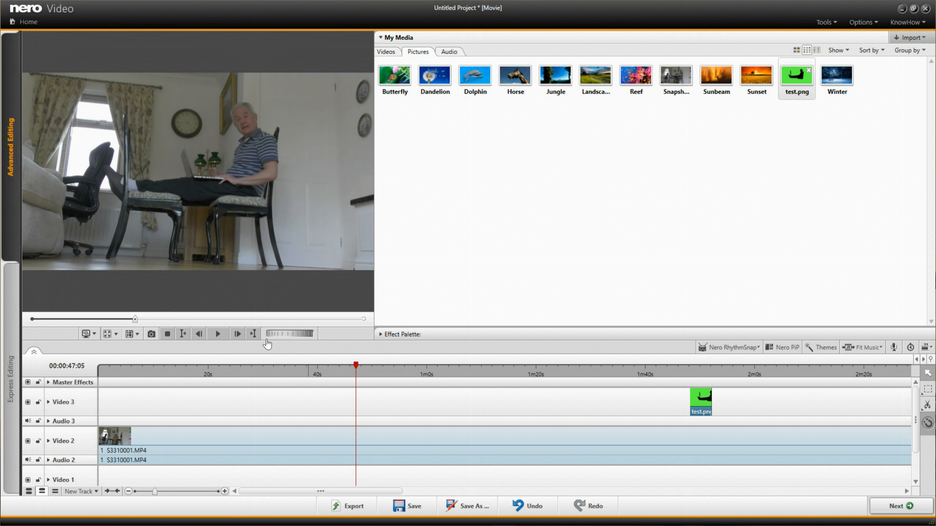
click(226, 334)
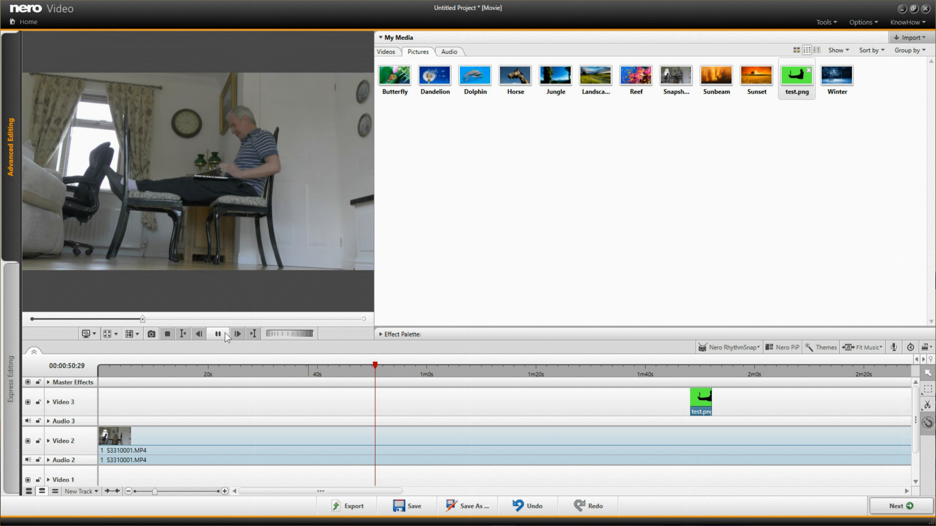
click(225, 336)
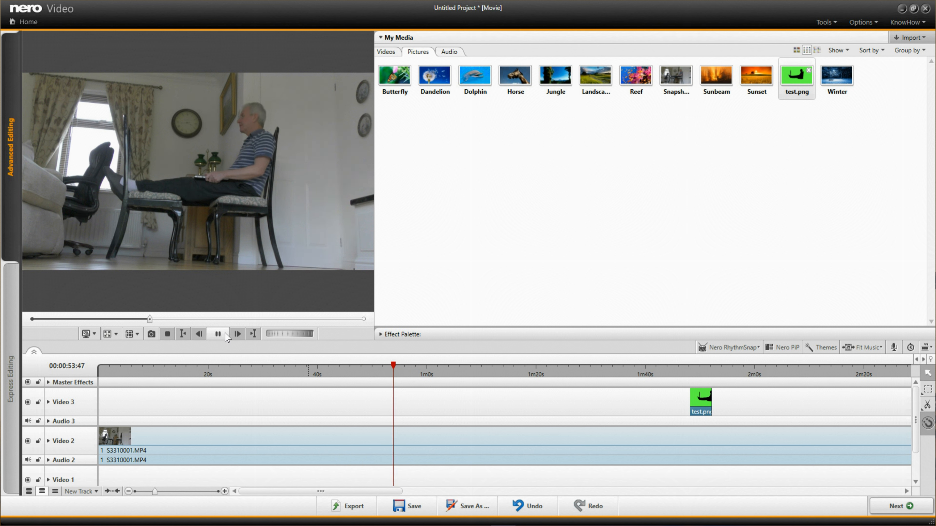
click(224, 333)
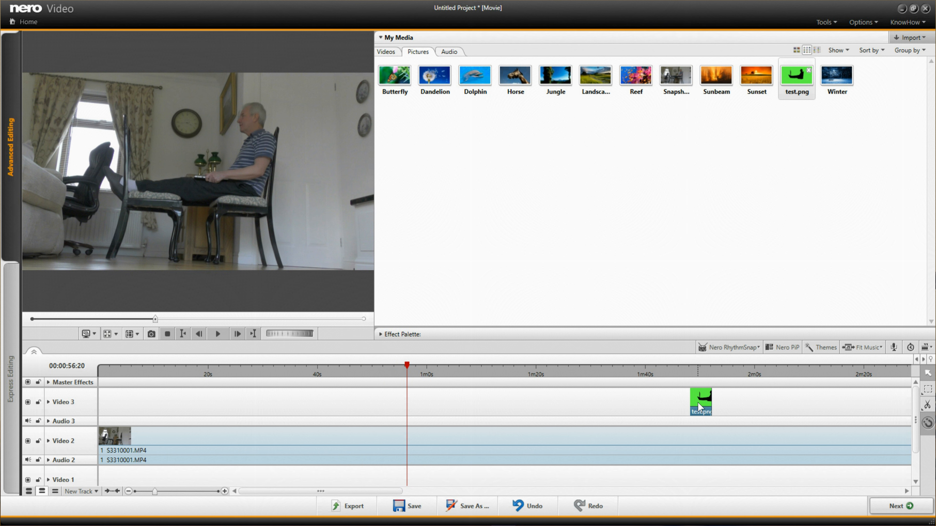
drag(696, 403, 417, 417)
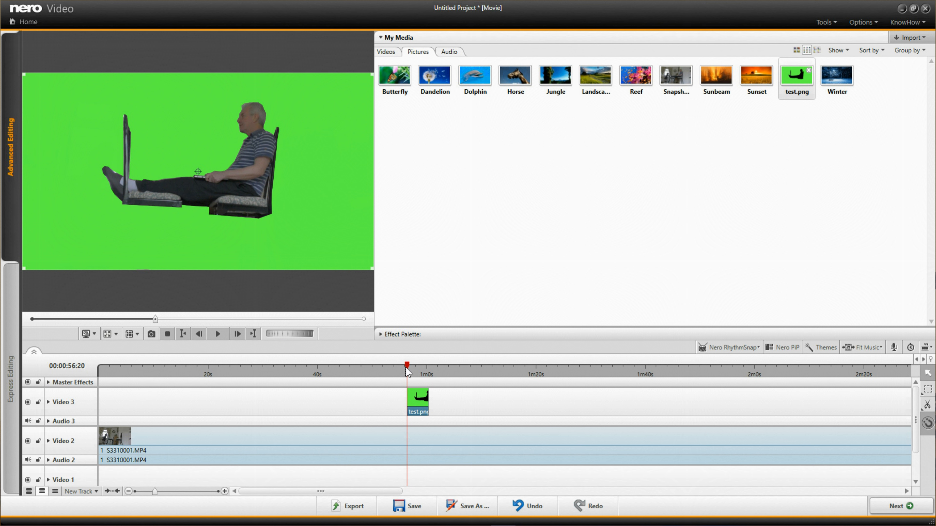
Step: Find the end point of the still scene at 00:01:45:16 and extend the test.png clip on Video 3 to it
drag(406, 369, 602, 368)
click(636, 416)
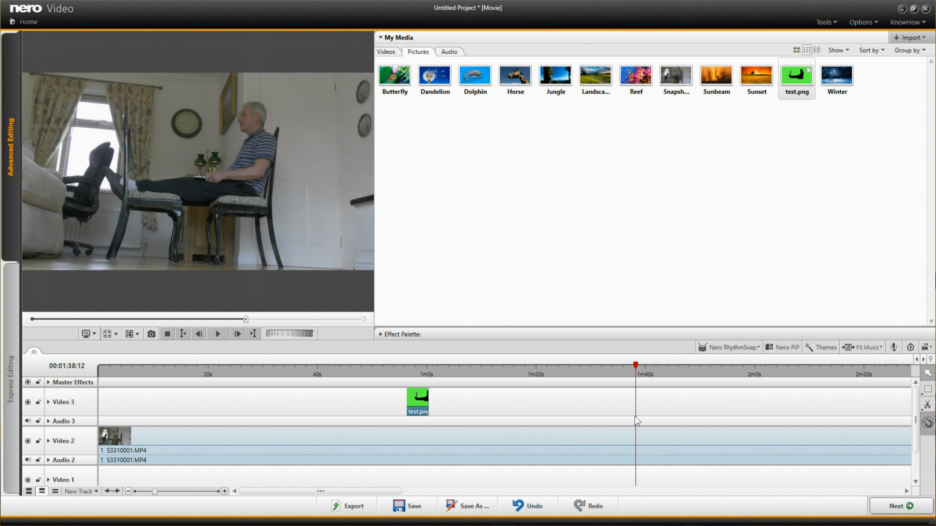
click(219, 333)
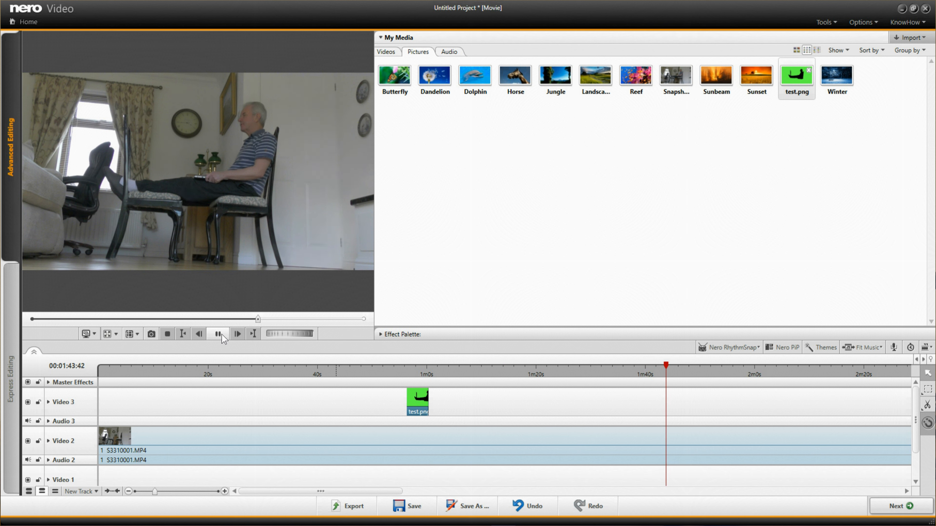
click(221, 334)
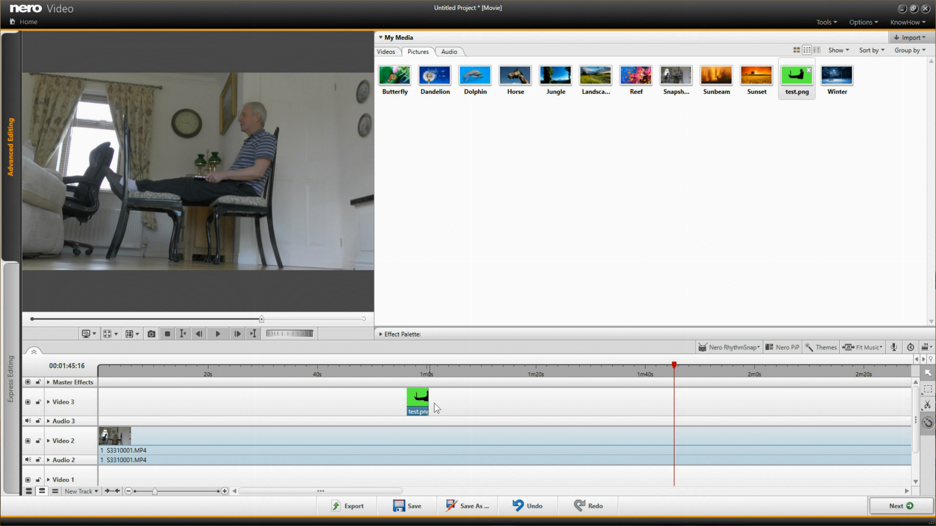
drag(429, 406, 675, 418)
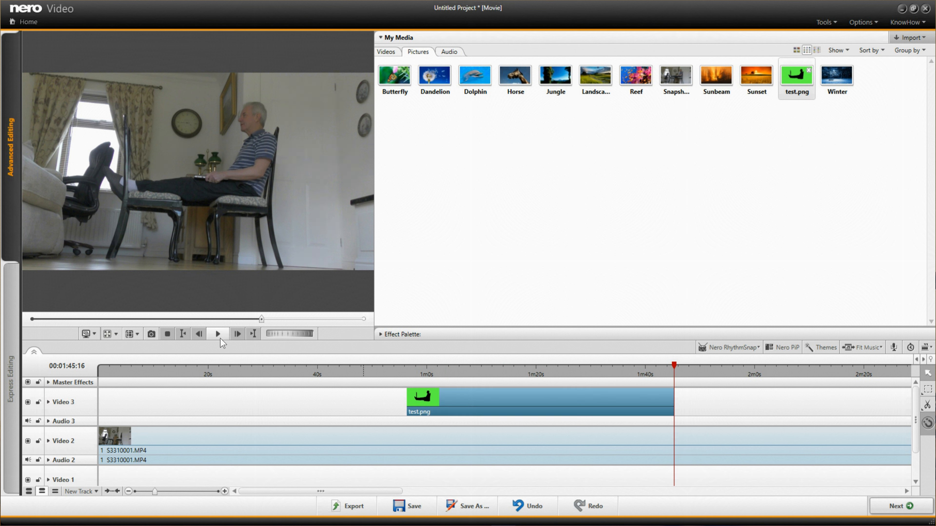
Step: Extend the test.png clip on Video 3 to 00:01:47:23 and scrub through the timeline to check the overlay
click(219, 334)
click(219, 333)
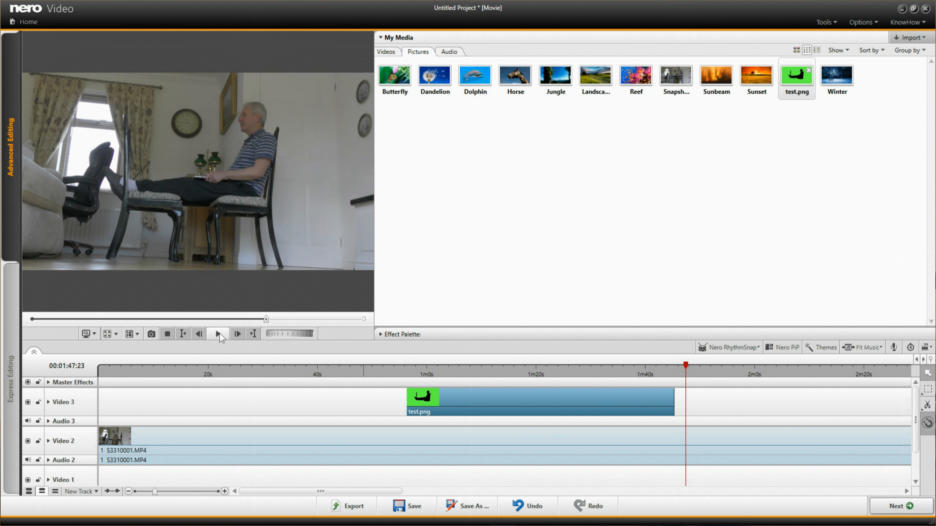
drag(673, 410, 685, 410)
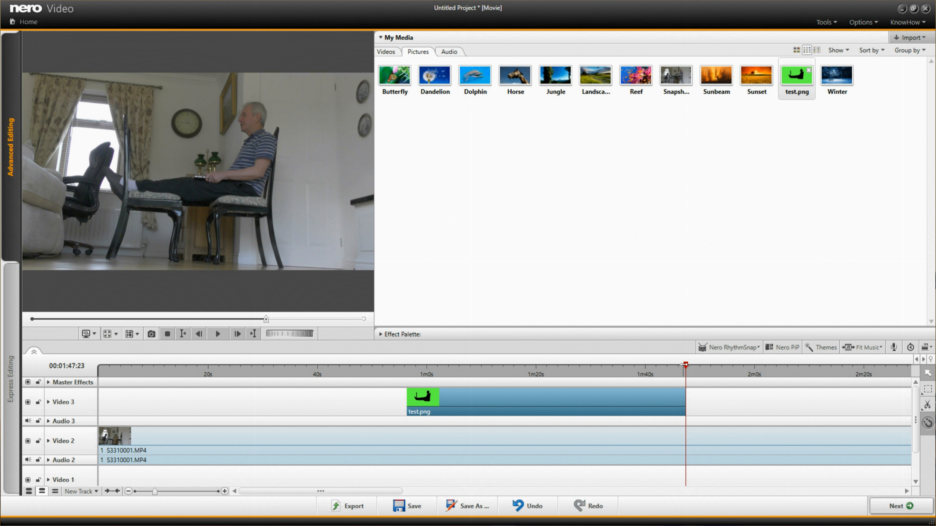
drag(682, 365, 366, 365)
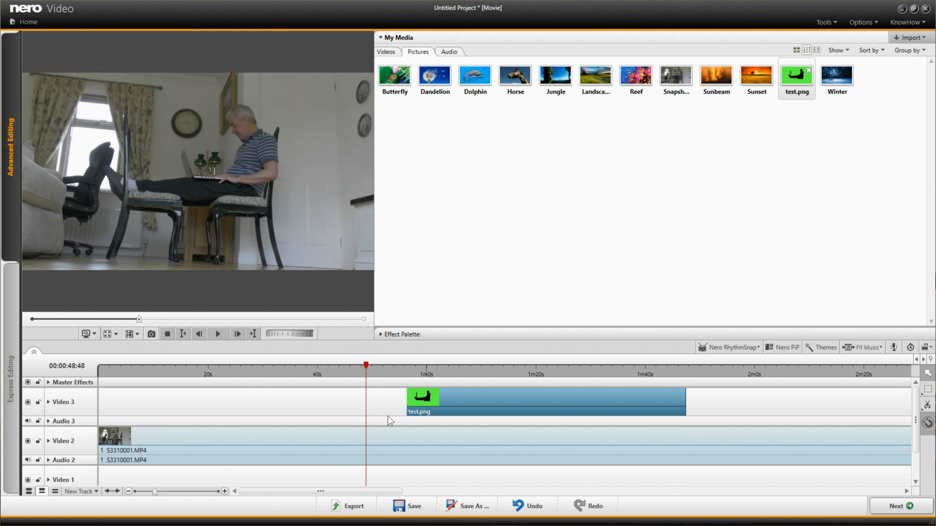
drag(365, 367, 485, 407)
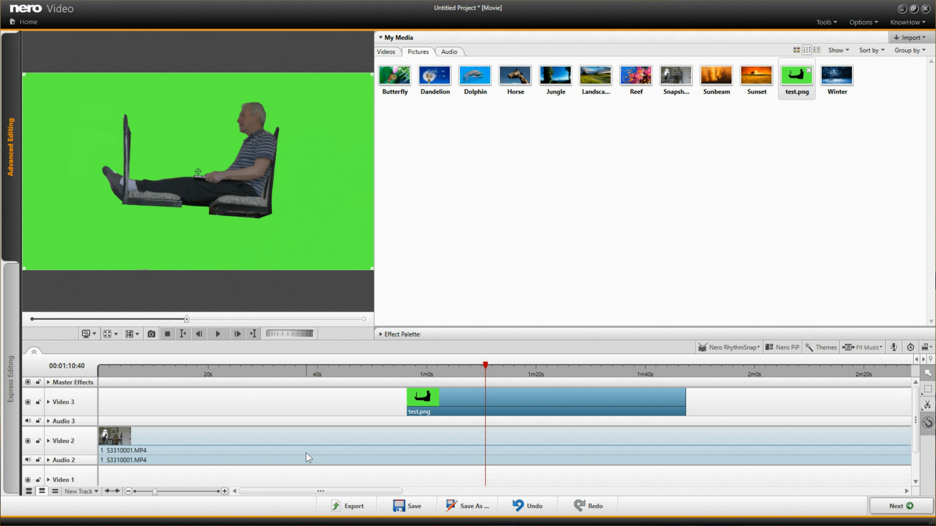
Step: Start a video export without saving the project and set the format to AVC Ultra HD (4K)
click(350, 505)
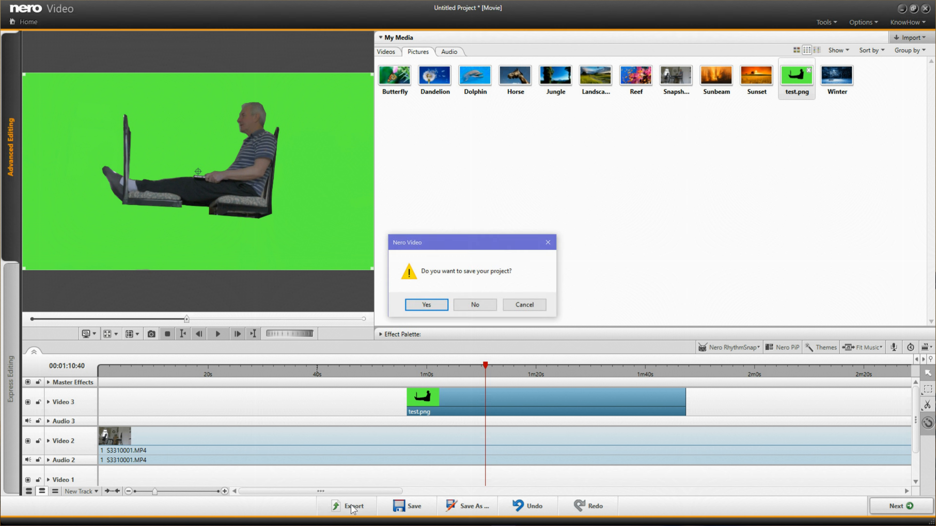
click(474, 305)
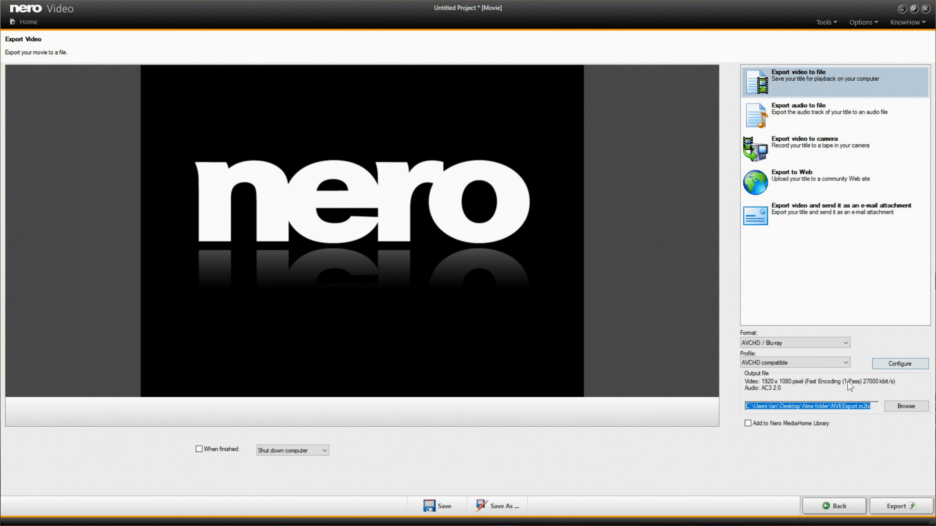
click(846, 343)
click(828, 410)
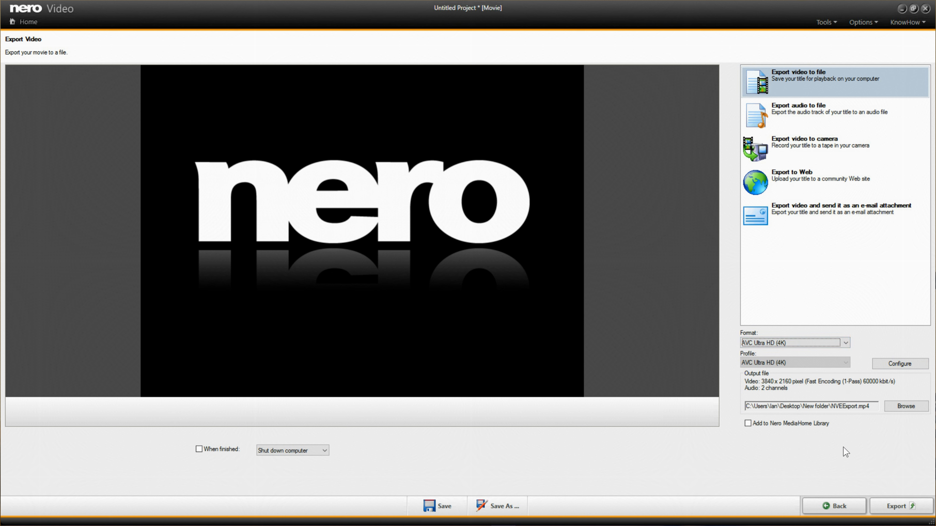
Step: Set the output file to Testing Green s.mp4 in the desktop's New folder and start the export
click(904, 407)
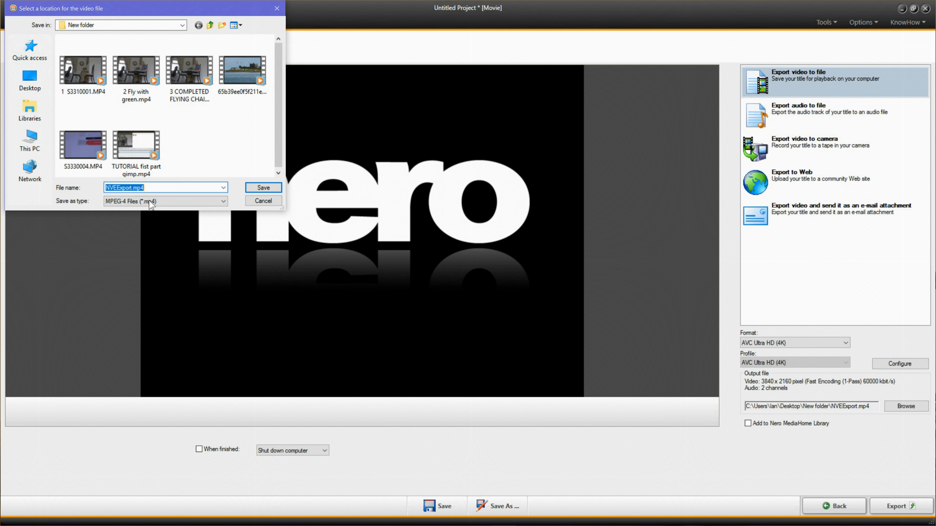
click(133, 187)
key(BackSpace)
key(BackSpace)
key(BackSpace)
key(BackSpace)
key(BackSpace)
key(BackSpace)
key(BackSpace)
key(BackSpace)
key(BackSpace)
text(Testing Green s)
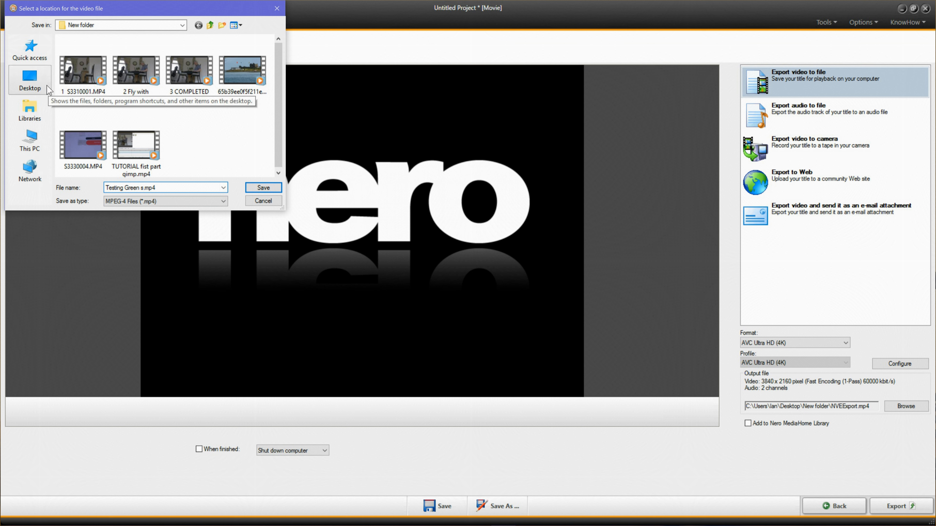
click(38, 85)
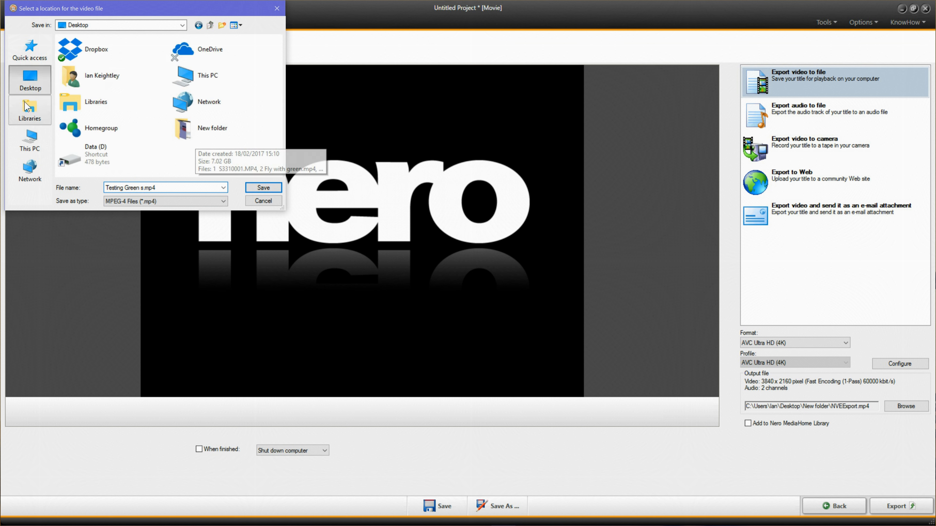
double_click(218, 133)
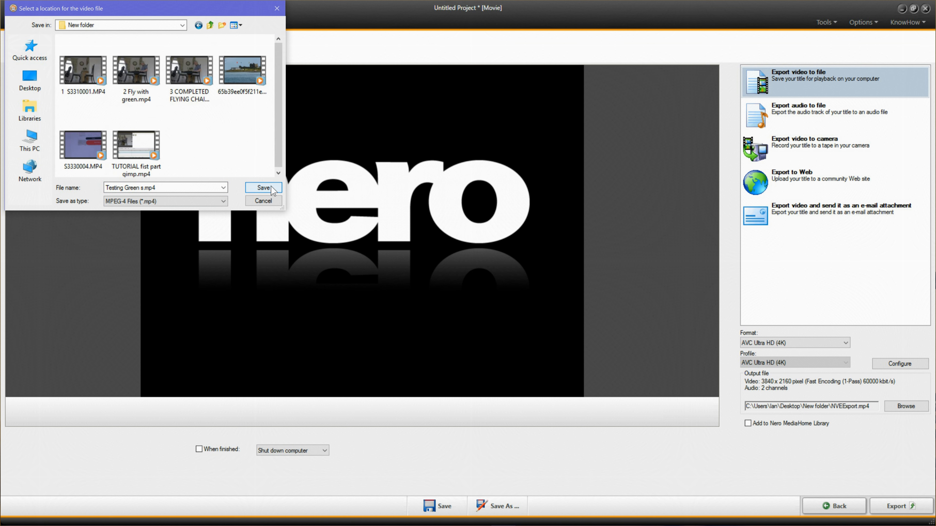
click(263, 187)
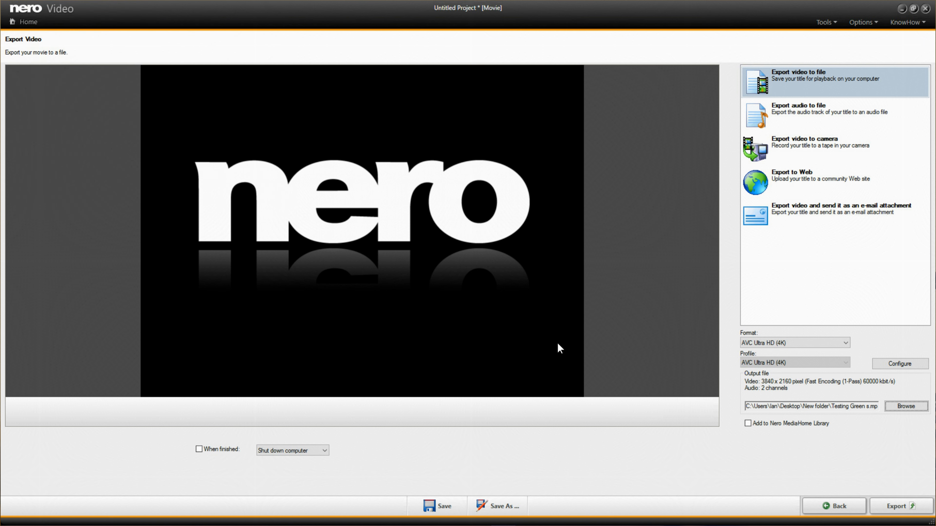
click(911, 508)
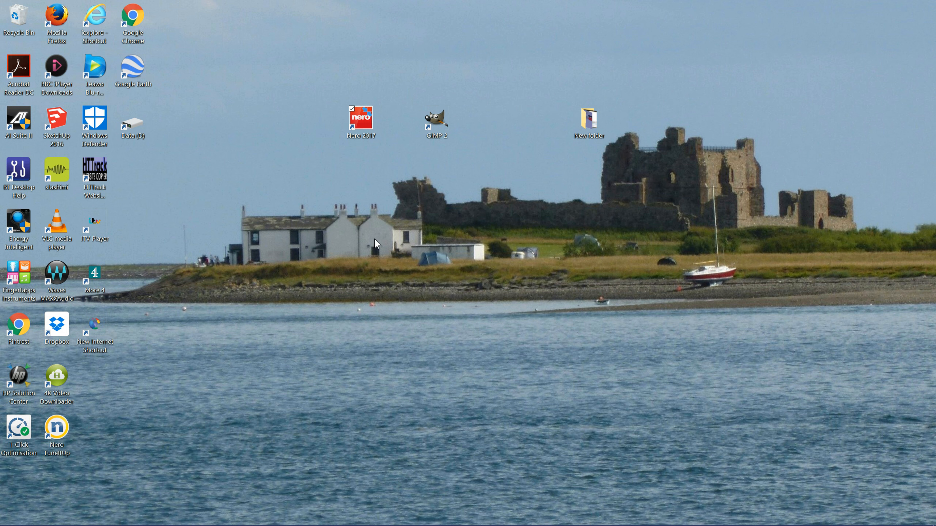
Step: Launch Nero Video from Nero 2017 and start a new advanced movie project
double_click(363, 119)
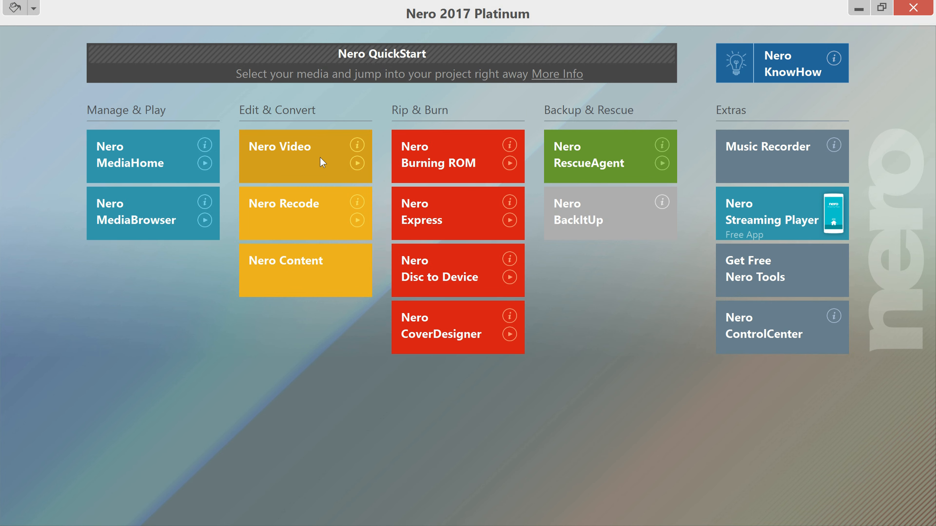
click(320, 163)
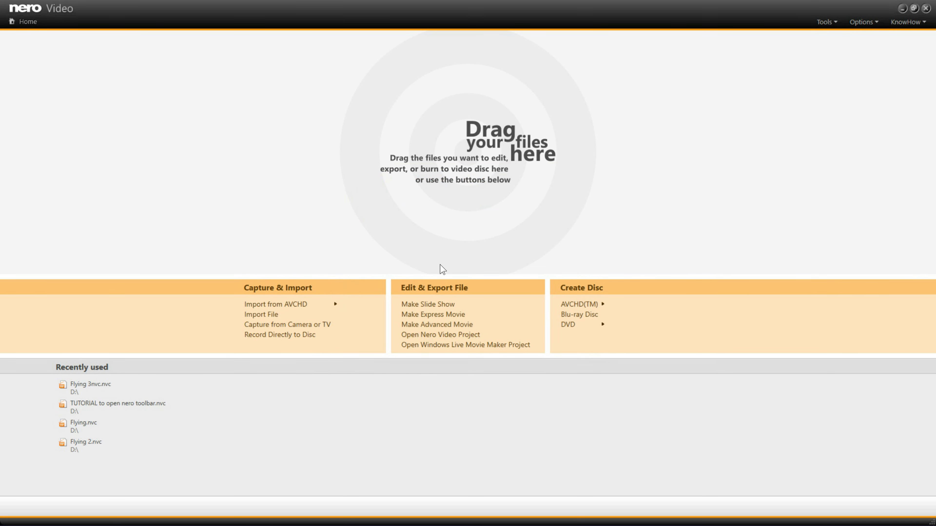
click(427, 324)
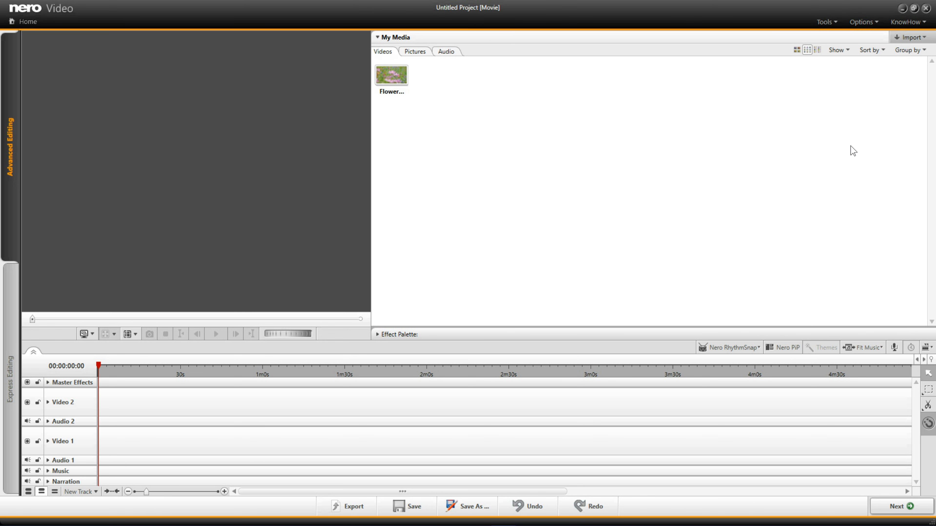
Step: Import 2 Fly with green.mp4 from New folder and place it at the start of the Video 2 track
click(923, 37)
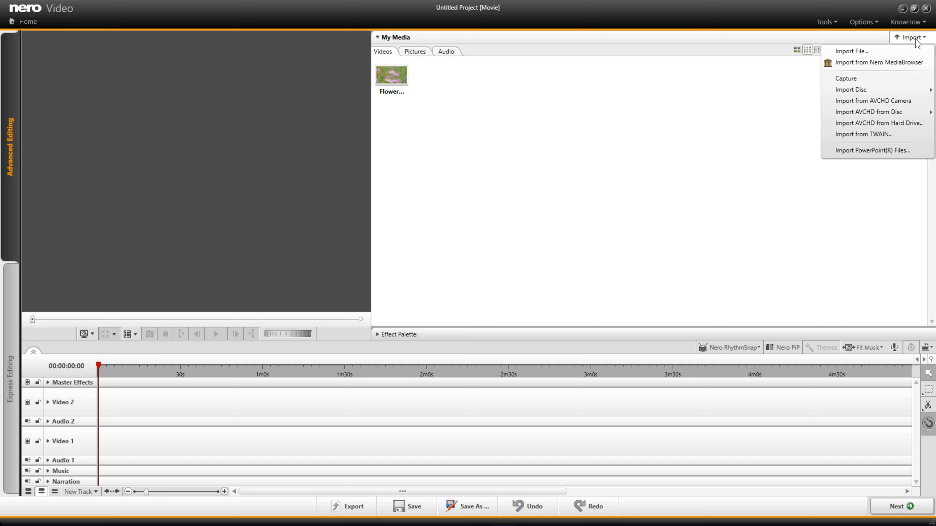
click(868, 52)
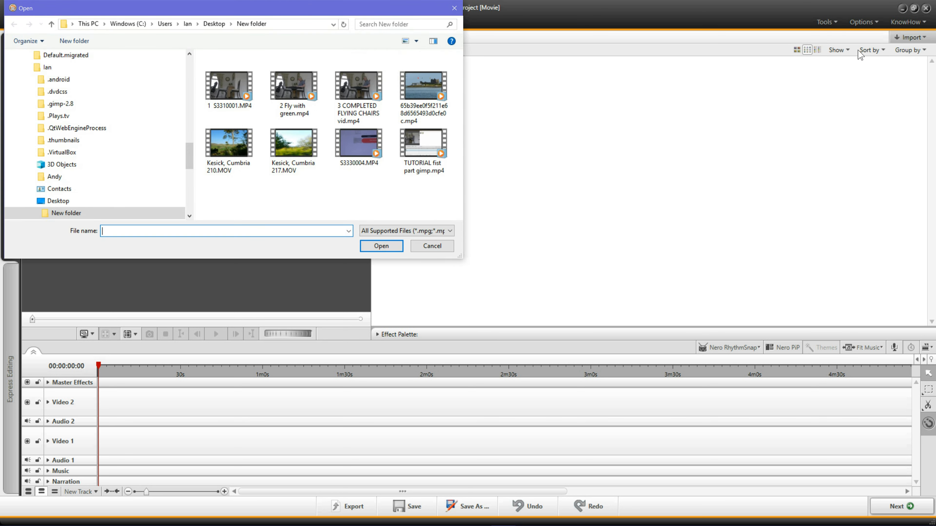
double_click(297, 90)
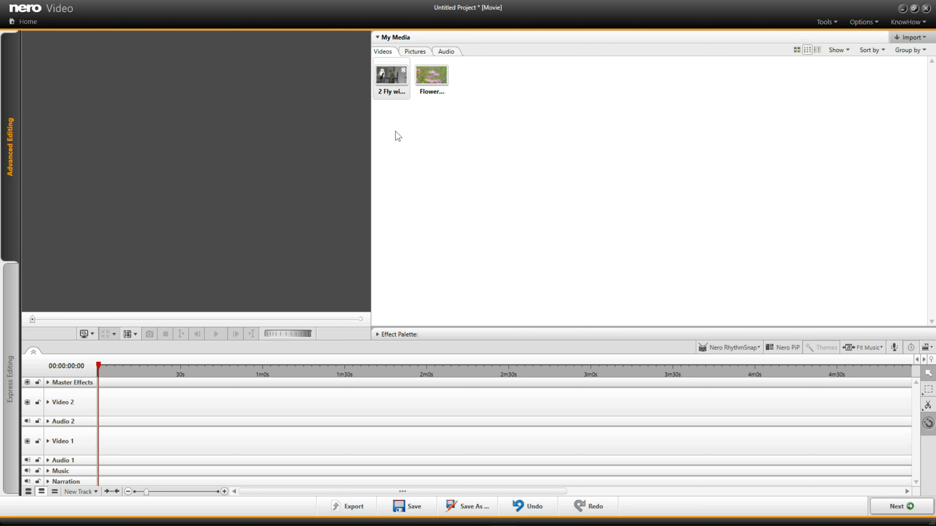
drag(399, 78, 72, 409)
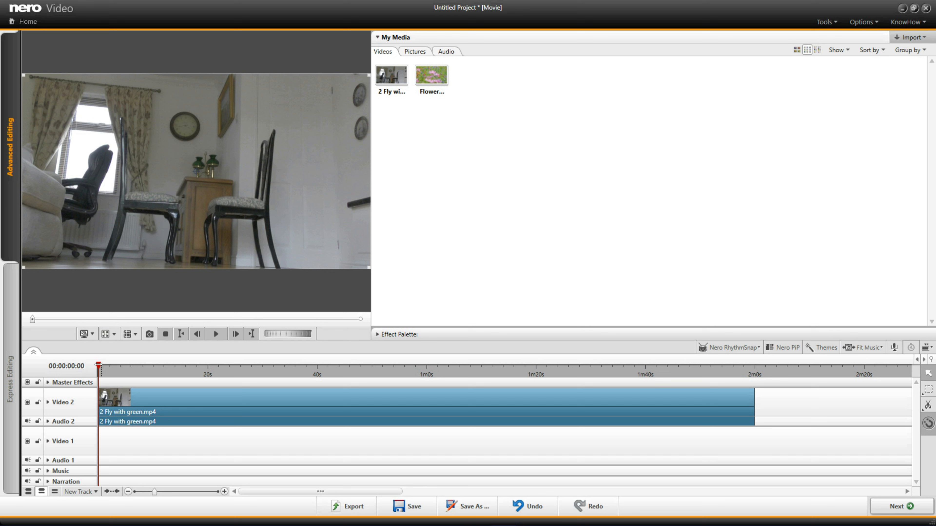
Step: Preview the 2 Fly with green.mp4 footage and stop in its green-background section at 00:01:02:16
drag(103, 365, 308, 365)
drag(314, 420, 381, 397)
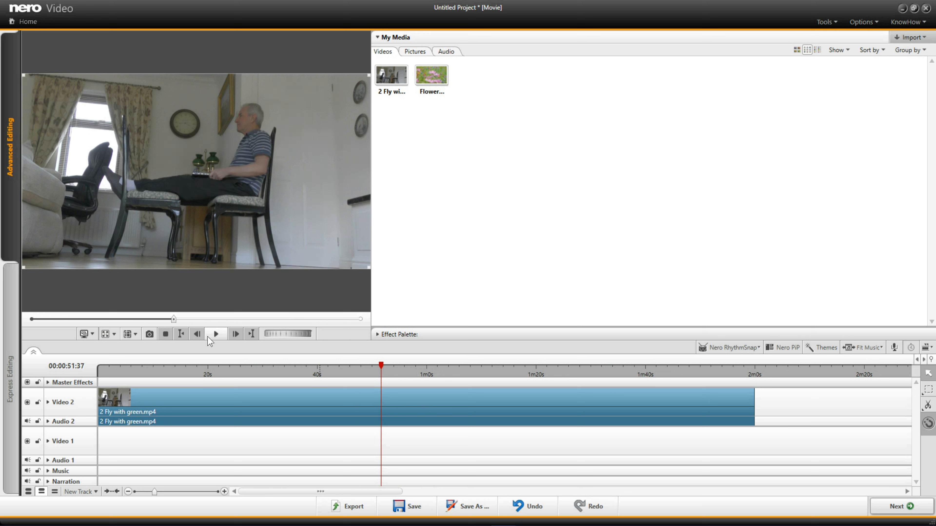
click(216, 333)
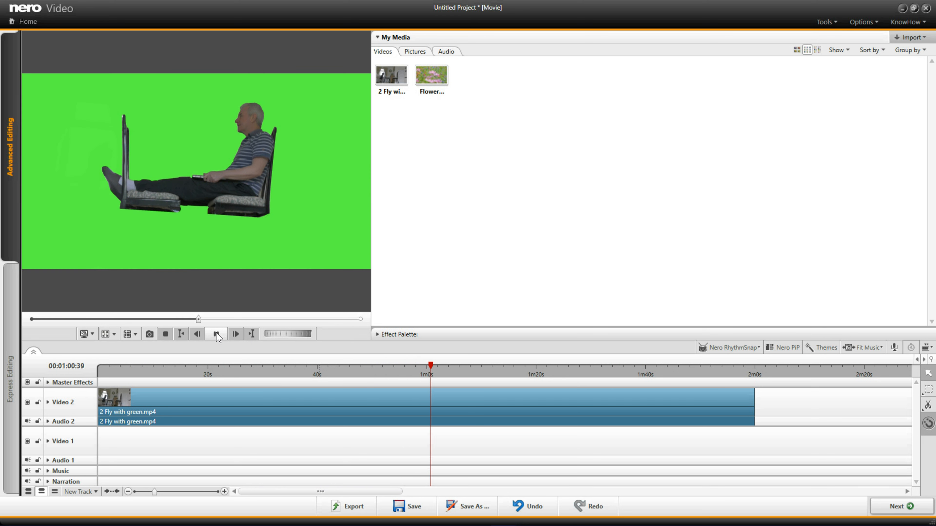
click(216, 333)
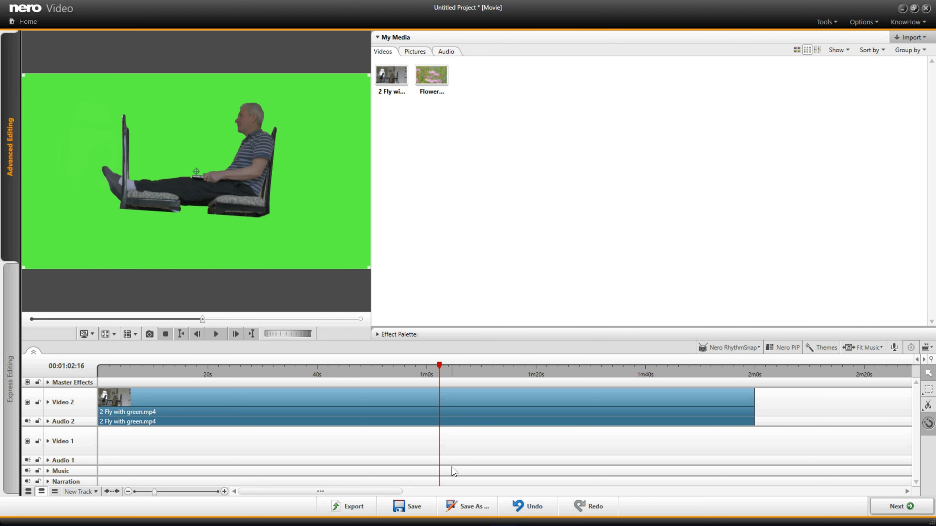
Step: Apply the Chroma Key effect to the 2 Fly with green.mp4 clip and sample the green background as key color
click(379, 334)
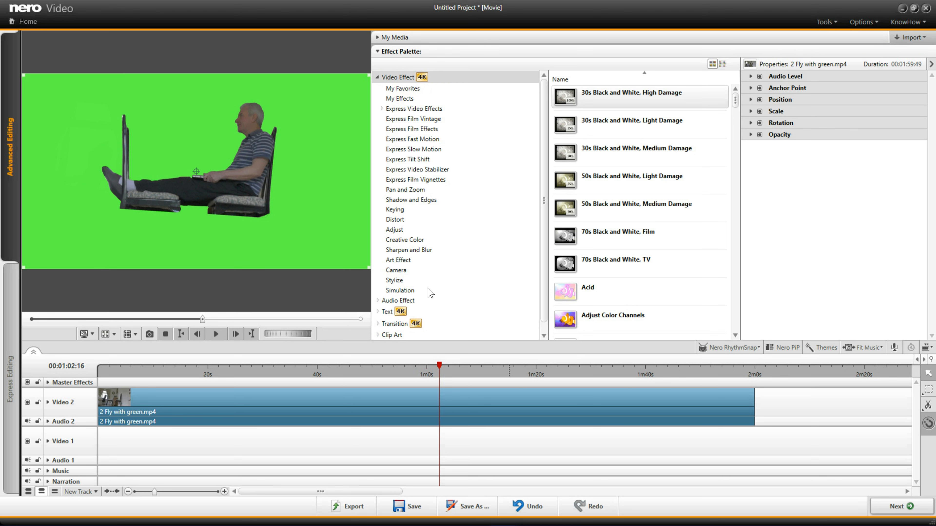
click(396, 209)
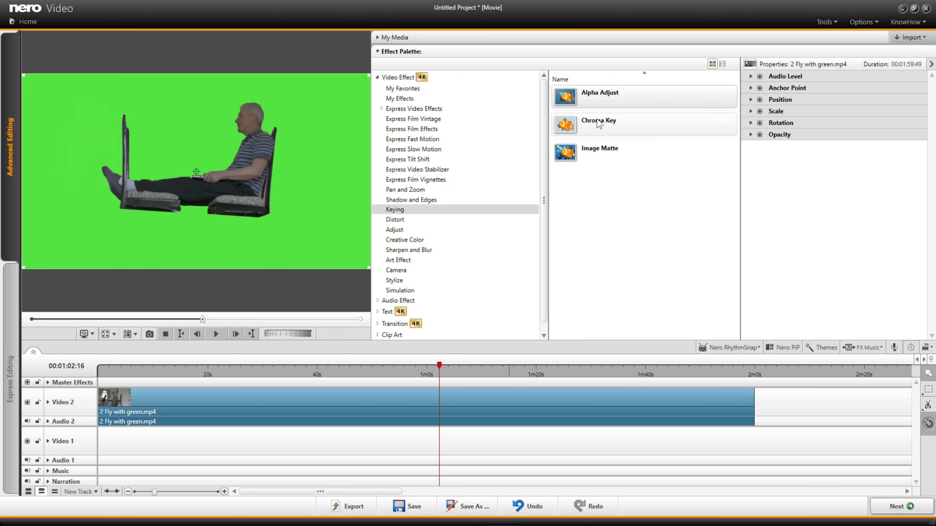
drag(611, 122, 419, 407)
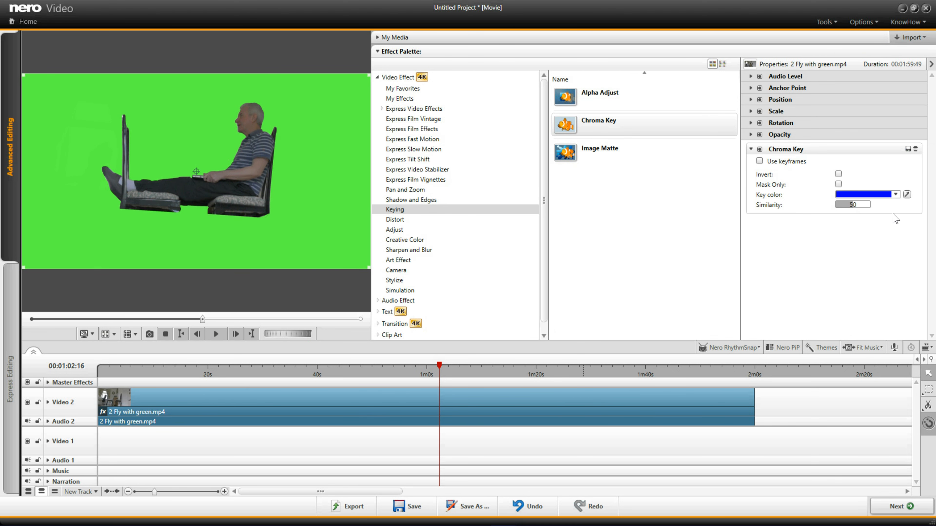
click(906, 194)
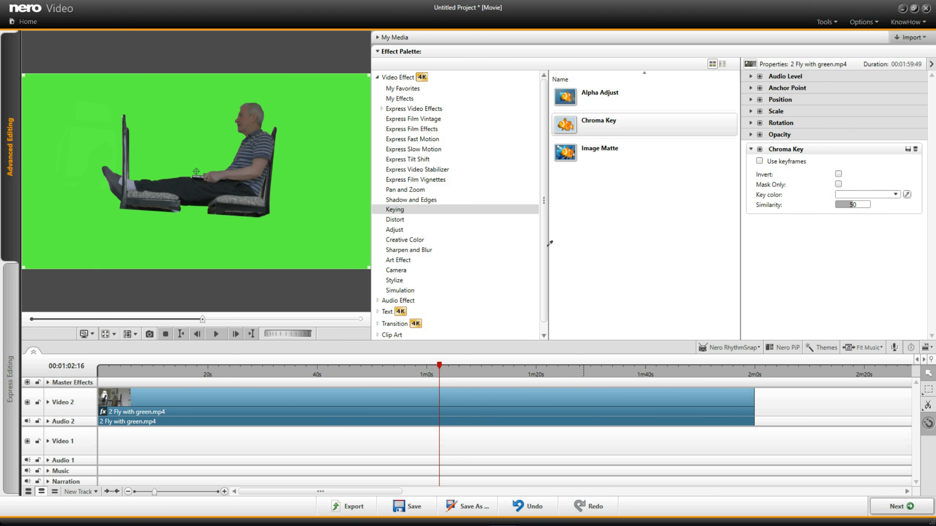
click(336, 236)
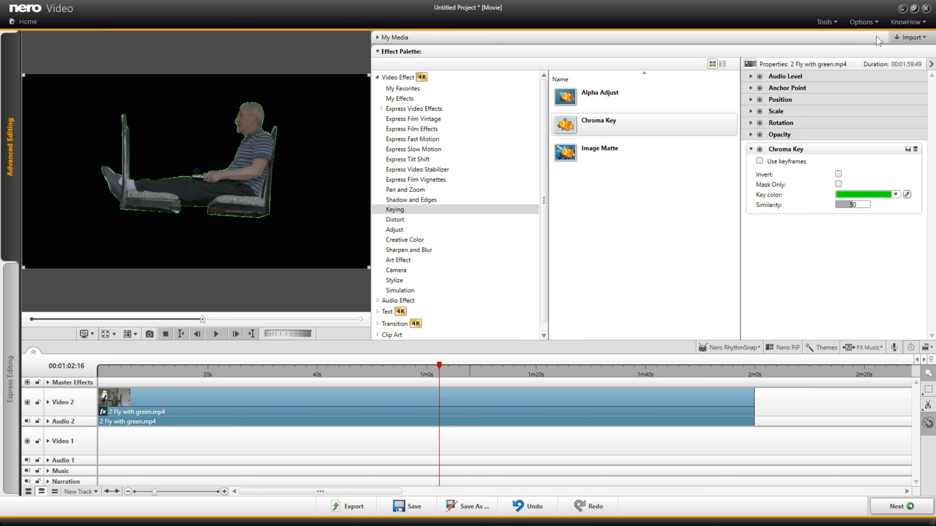
Step: Import Kesick, Cumbria 210.MOV and 217.MOV, place them end to end on Video 1 beneath the man, and preview the composite
click(922, 39)
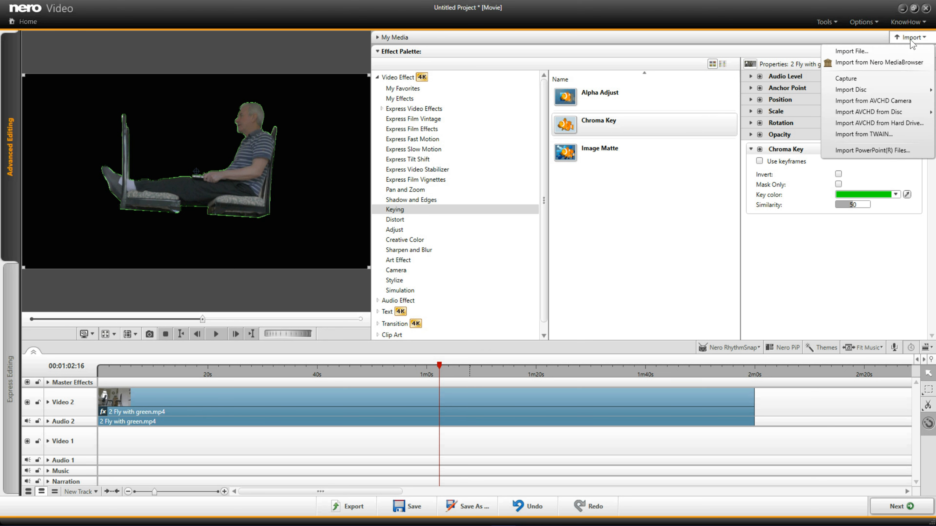
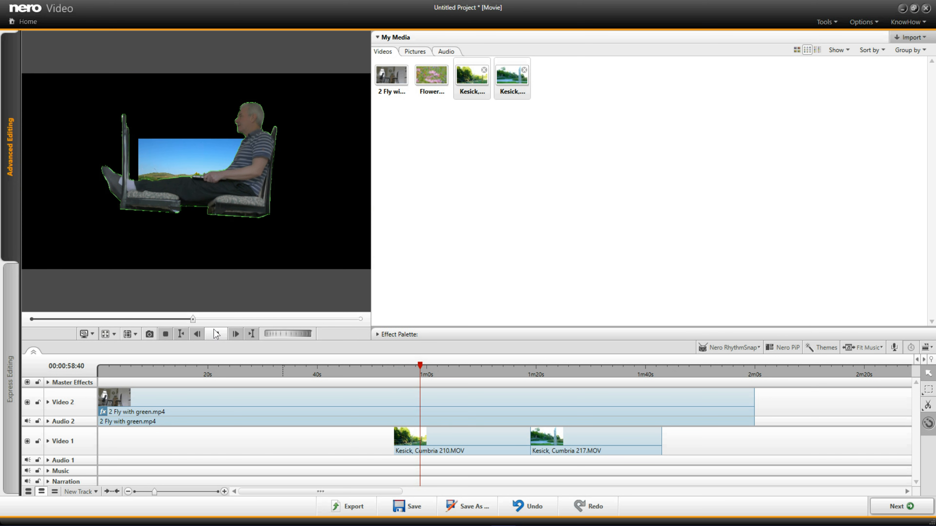
click(216, 334)
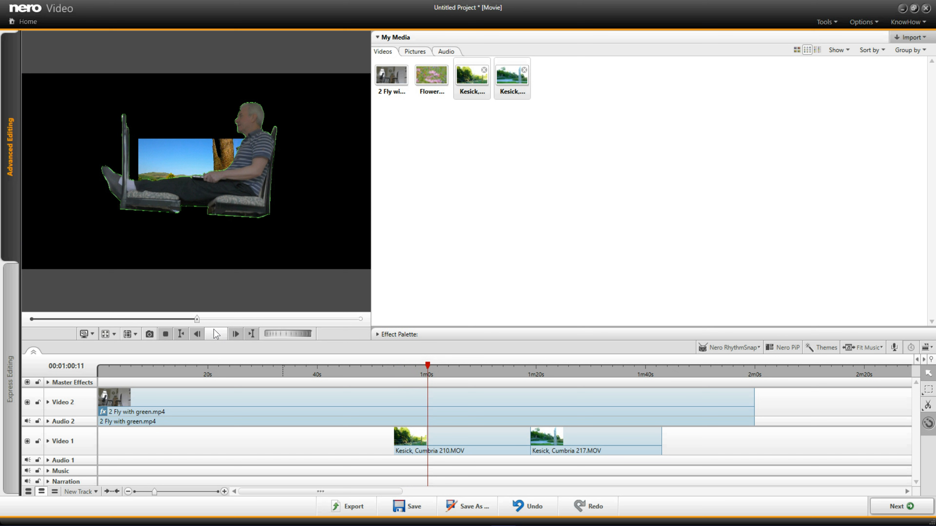
click(185, 181)
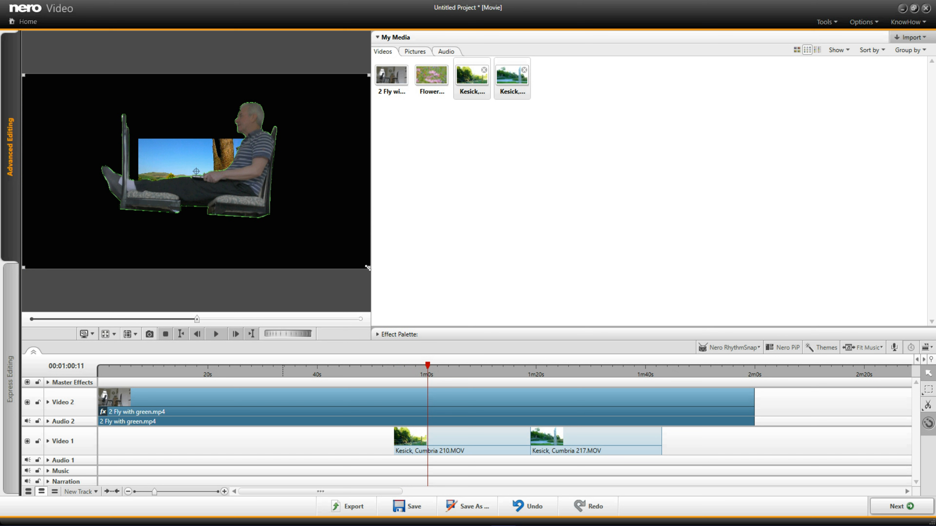
drag(367, 268, 402, 315)
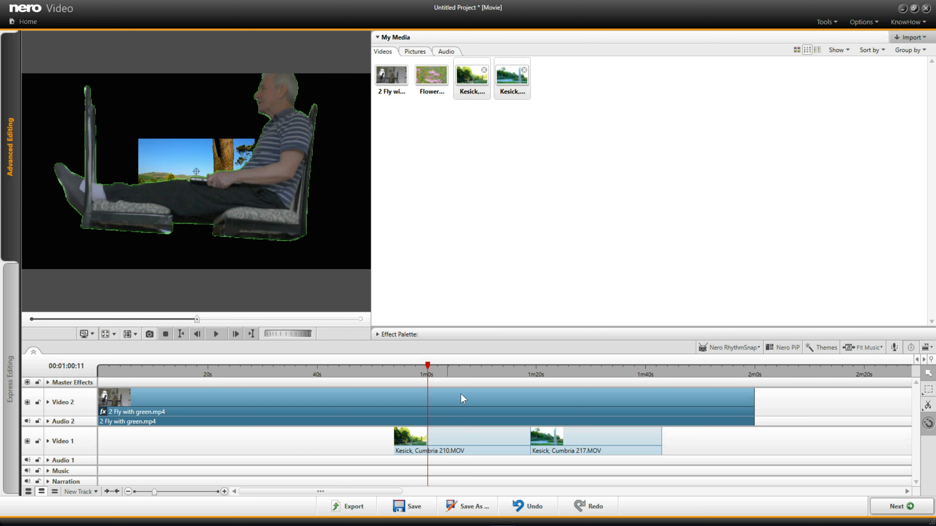
click(526, 509)
Step: Enlarge the Kesick, Cumbria 210.MOV clip on Video 1 to fill the whole preview frame behind the man
click(479, 453)
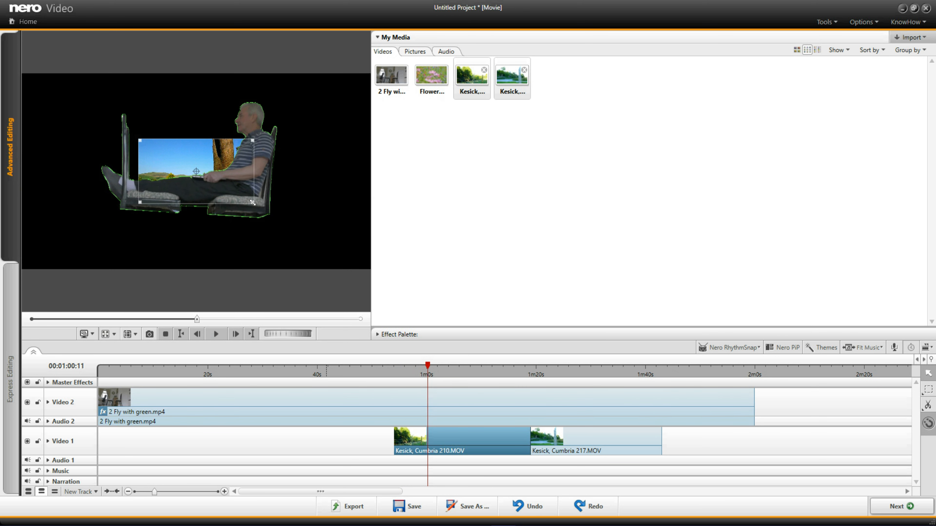
drag(253, 202, 270, 268)
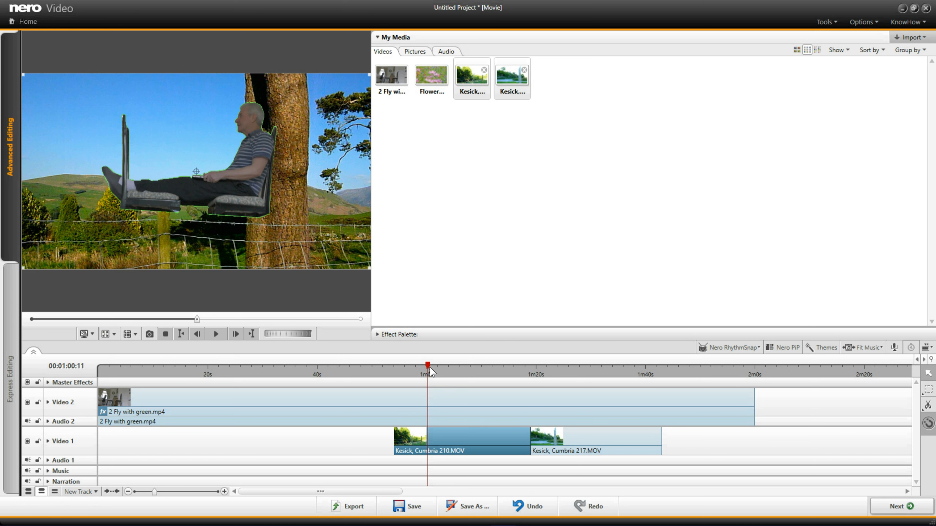
Step: Enlarge the Kesick, Cumbria 217.MOV clip on Video 1 to fill the whole preview frame behind the man
drag(428, 366, 559, 367)
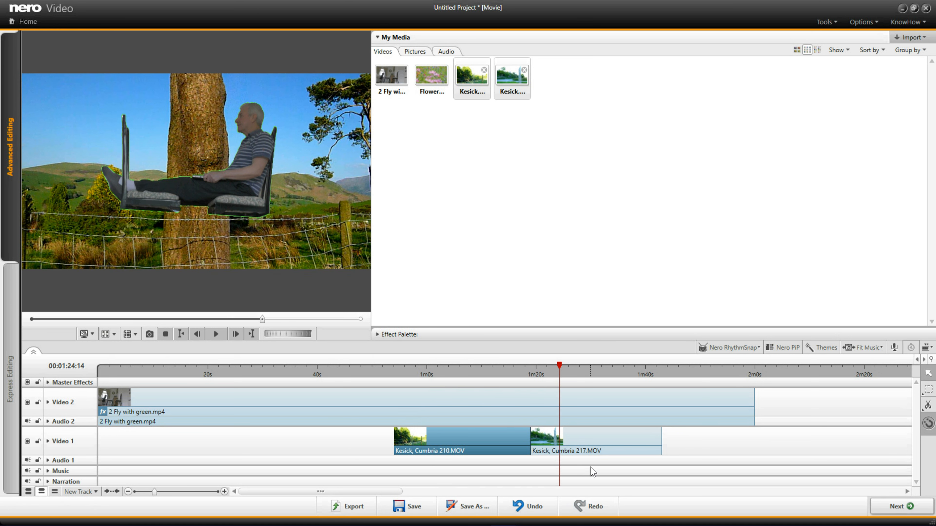
click(588, 448)
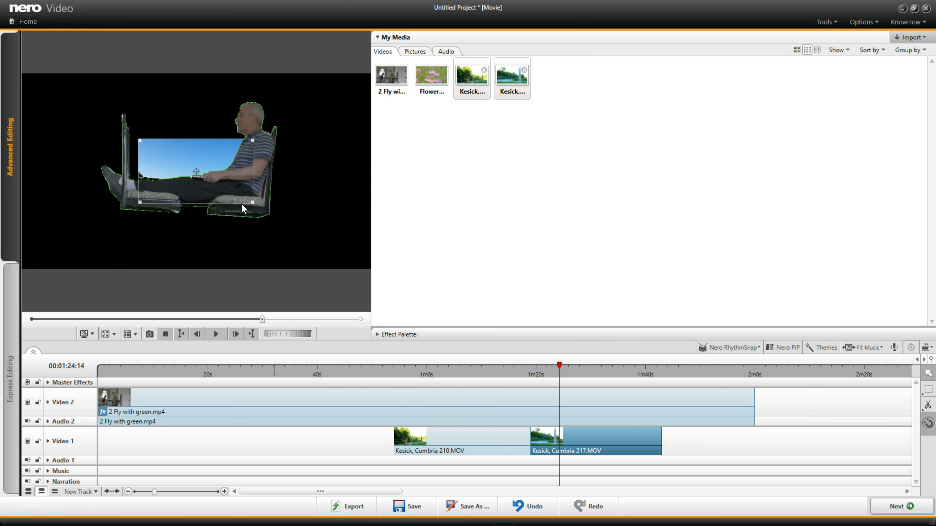
drag(252, 202, 317, 272)
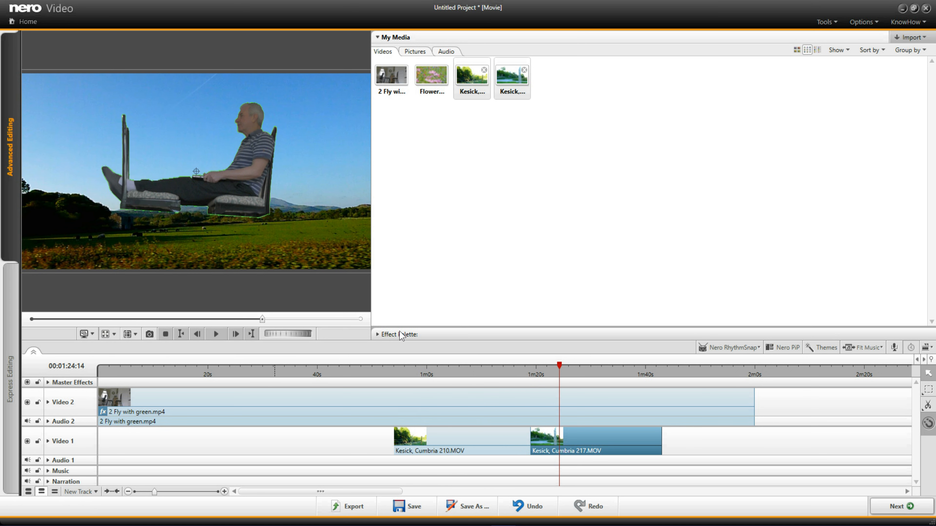
Step: Preview the composite from the start of the countryside footage at 00:00:54:03 until just past its end
drag(560, 368, 394, 369)
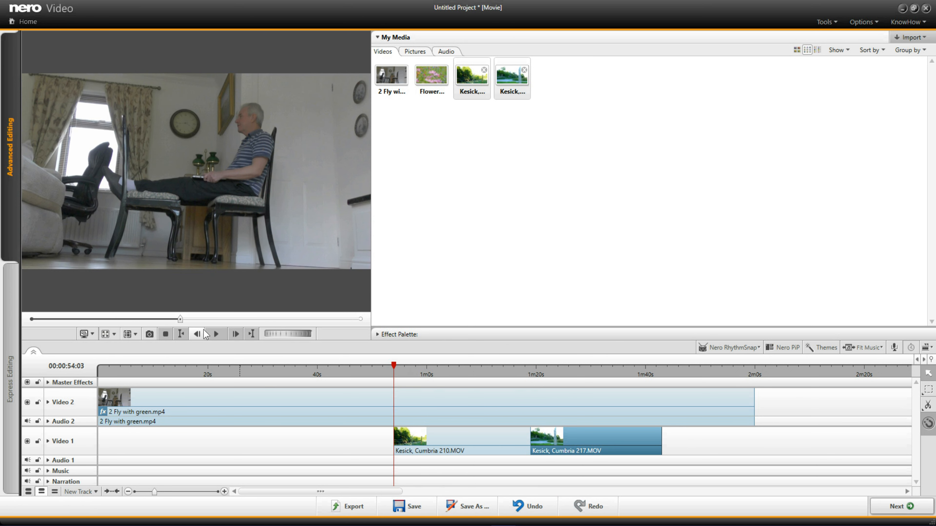
click(216, 334)
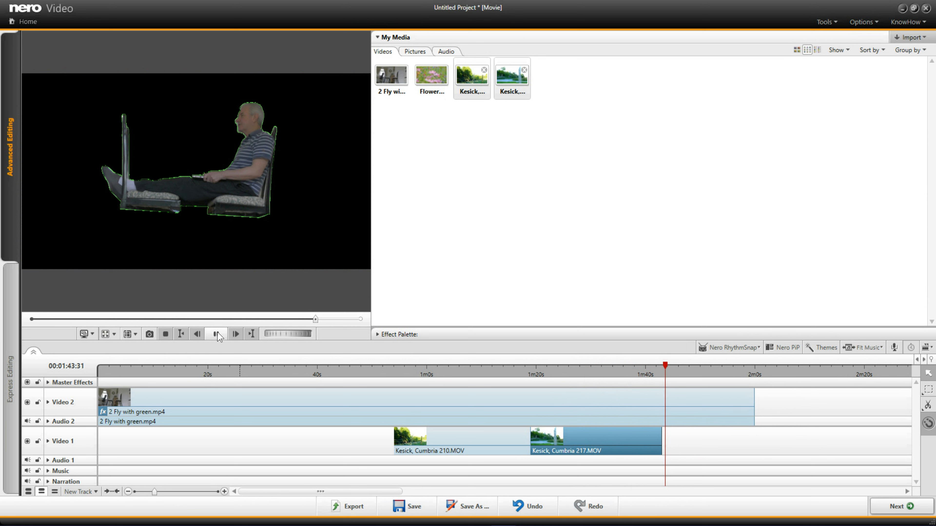
click(217, 333)
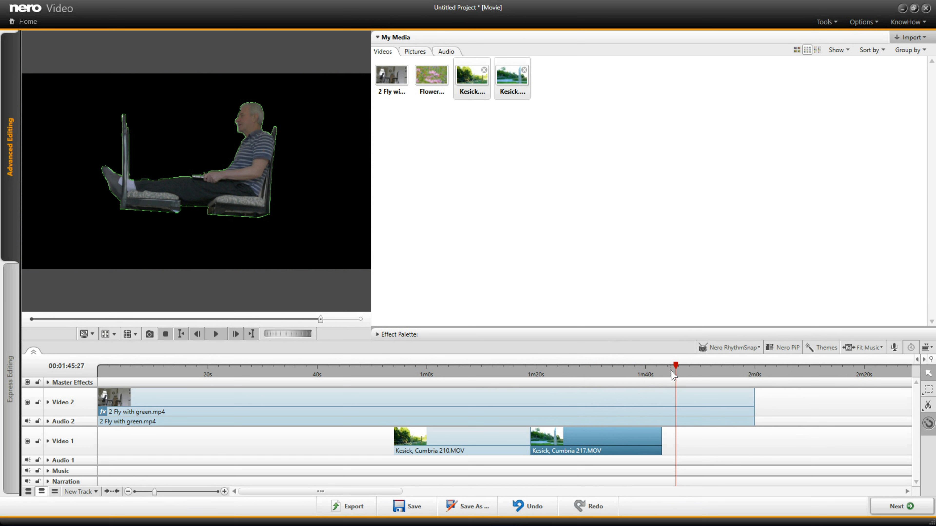
Step: Split Kesick, Cumbria 217.MOV near its end at 00:01:41:37 and Kesick, Cumbria 210.MOV near its start at 00:00:55:13
drag(675, 365, 655, 367)
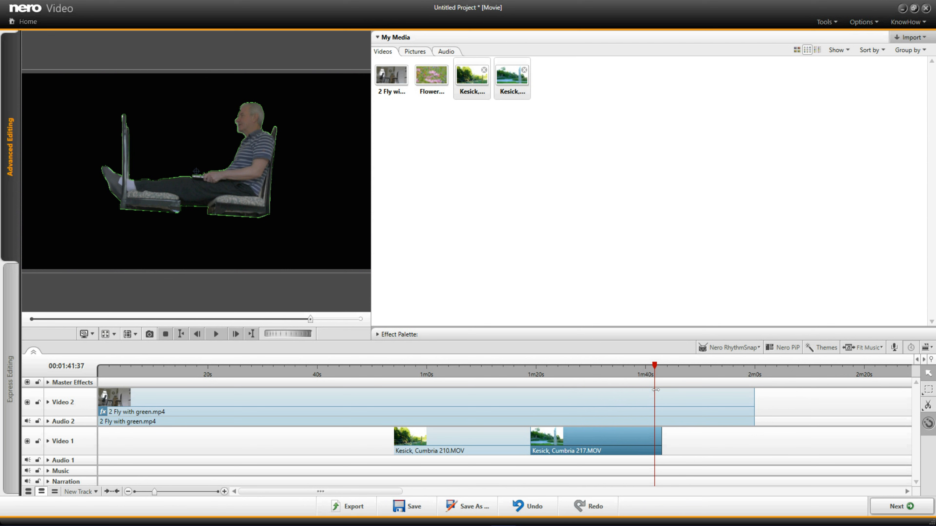
click(928, 406)
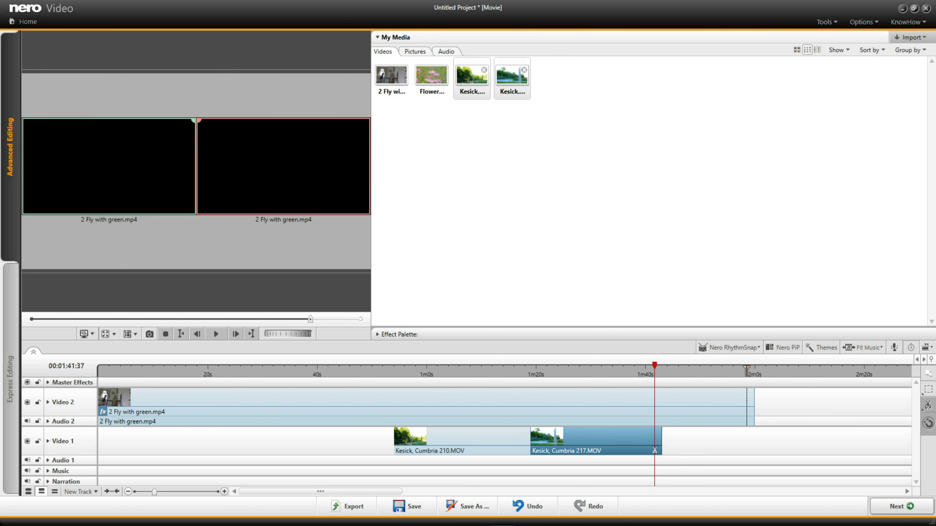
click(654, 449)
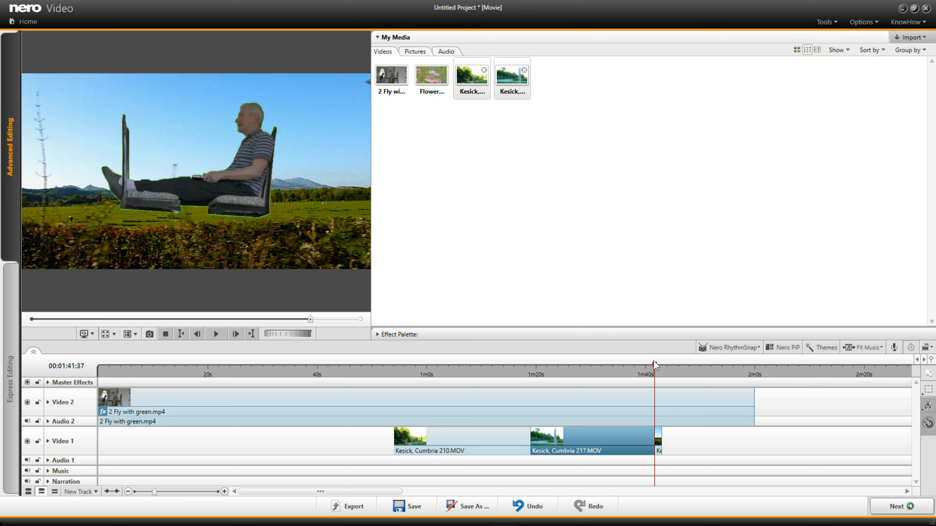
drag(654, 364, 399, 464)
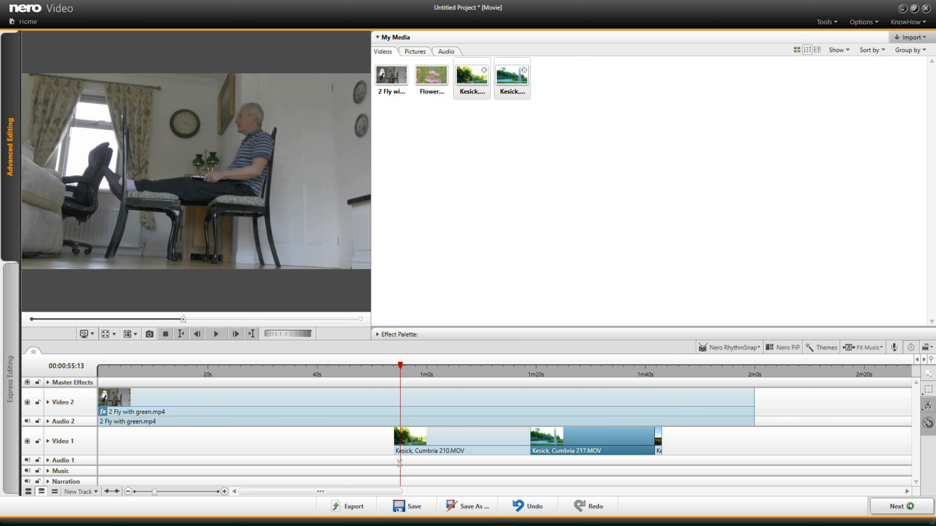
click(400, 444)
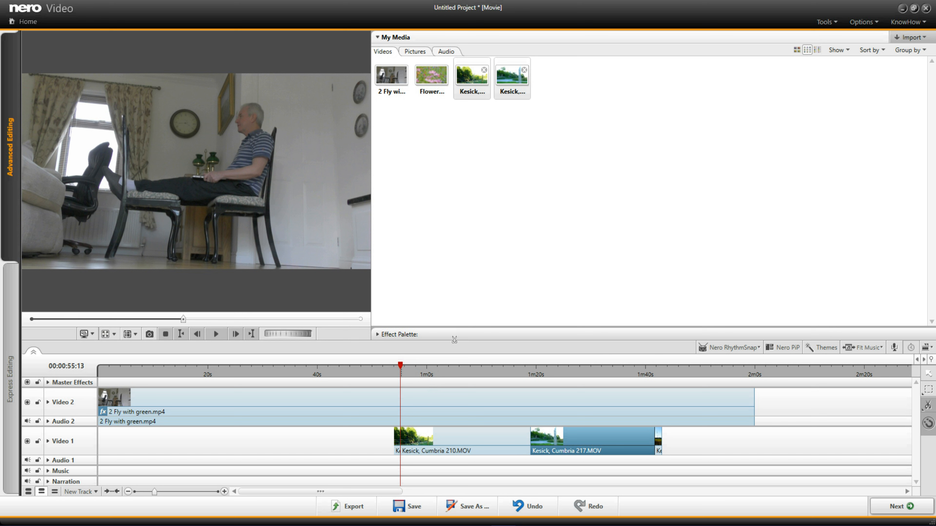
Step: Apply the Slow & Fast Motion camera effect to the short opening piece of Kesick, Cumbria 210.MOV
click(377, 335)
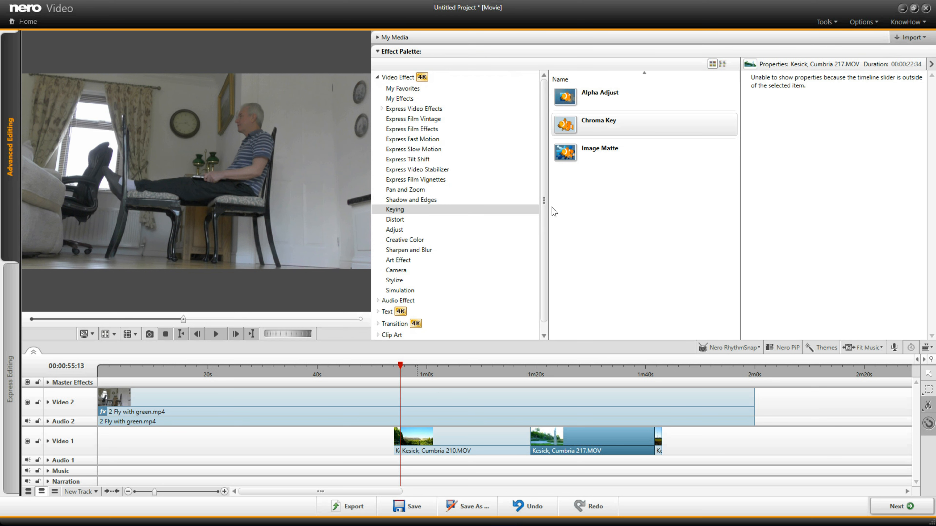
scroll(544, 210, down, 1)
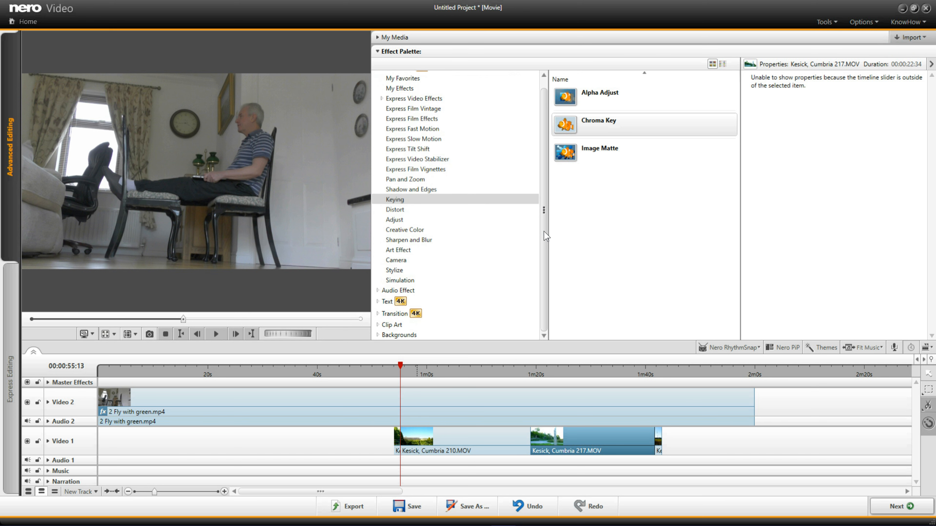
click(396, 261)
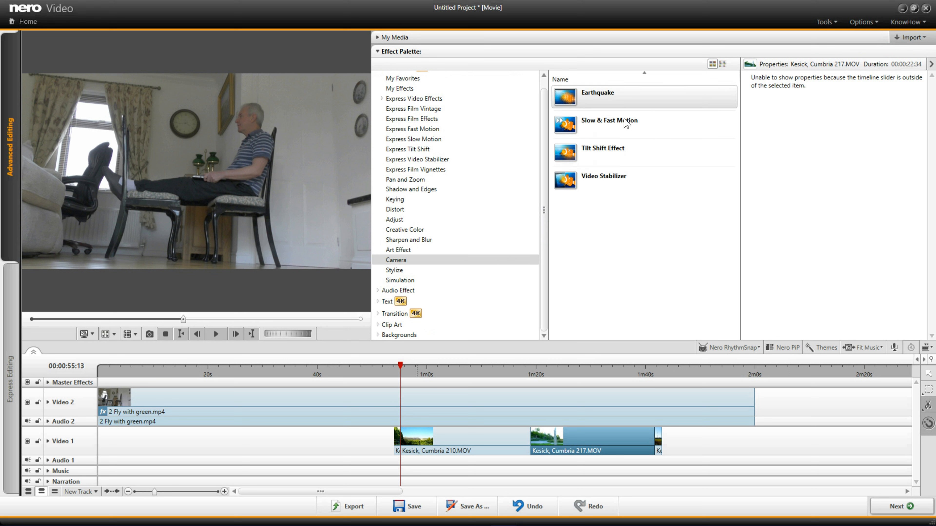
drag(626, 125, 397, 442)
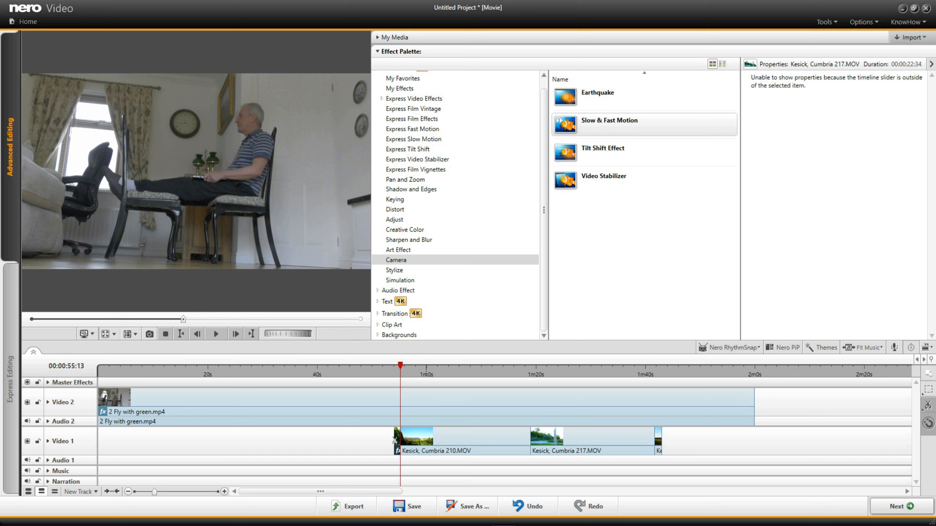
click(394, 441)
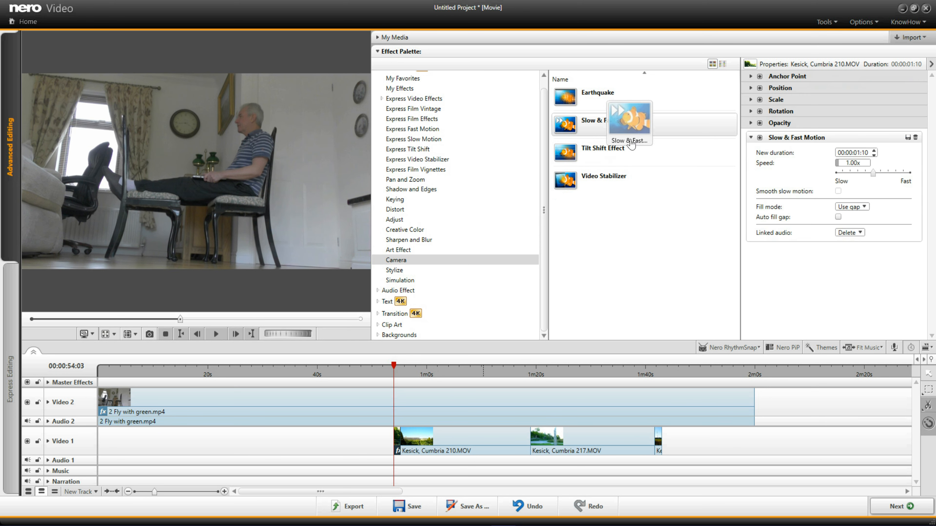
Step: Apply Slow & Fast Motion to the short end piece of Kesick, Cumbria 217.MOV and slow it to just under 0.28x
click(659, 449)
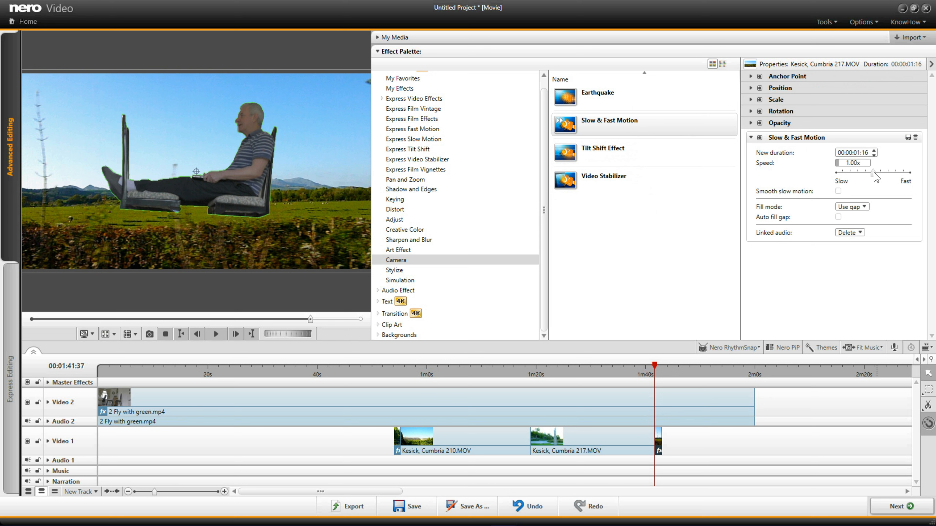
drag(876, 177, 854, 180)
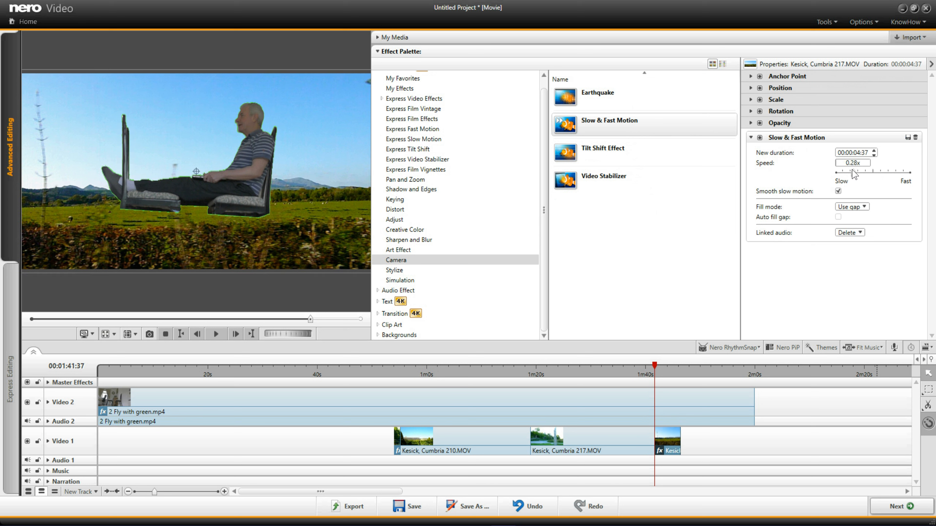
drag(855, 178, 853, 180)
Step: Move the short opening piece of Kesick, Cumbria 210.MOV earlier to start at about 51 s, leaving a gap behind it
click(396, 442)
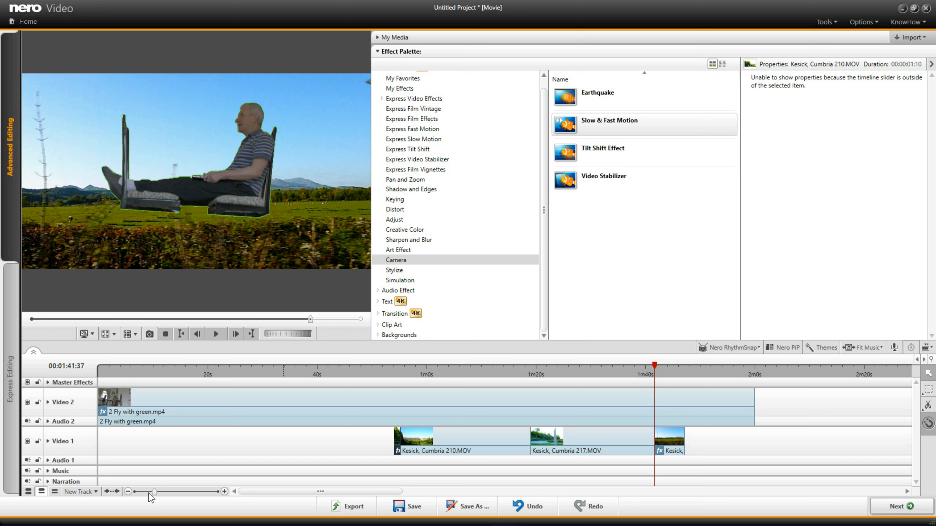
click(151, 492)
drag(151, 492, 172, 492)
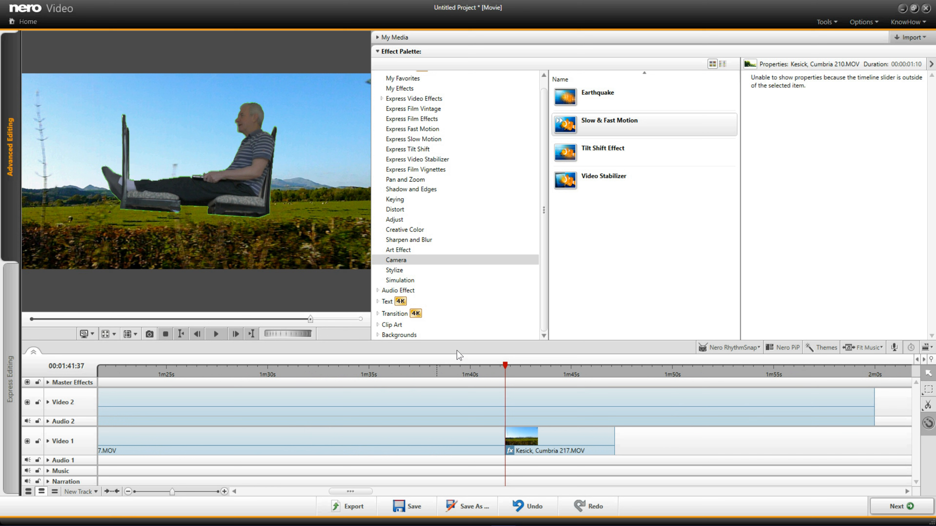
drag(308, 320, 196, 379)
drag(364, 435, 324, 441)
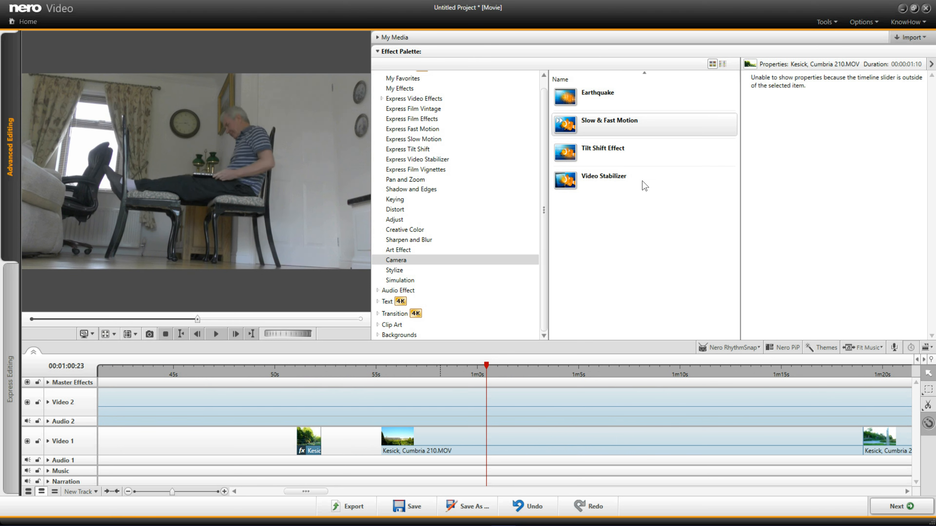
Step: Slow the opening piece of Kesick, Cumbria 210.MOV to 0.29x so it lasts 00:00:04:08 and fills the gap
drag(487, 369, 325, 468)
drag(320, 474, 319, 475)
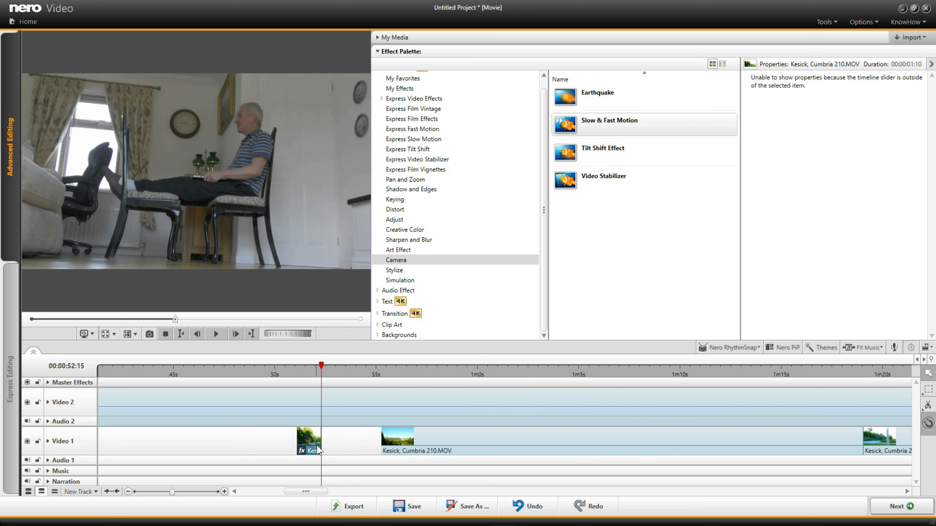
drag(321, 364, 305, 365)
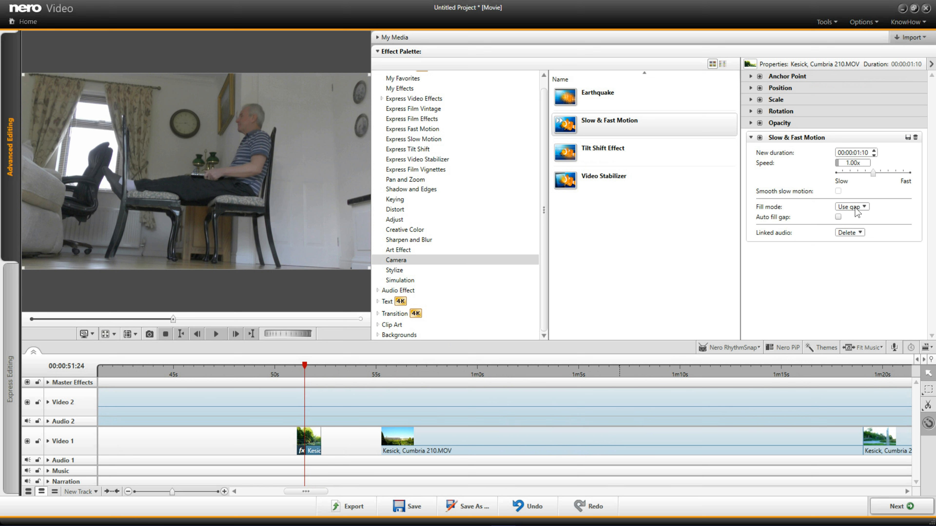
drag(874, 174, 847, 183)
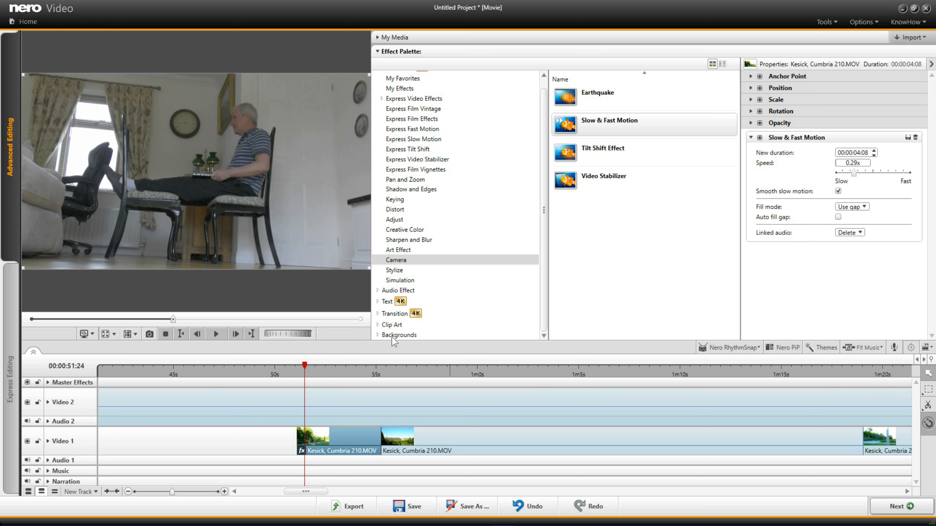
Step: Add Background 34 on a new Video 3 track and position it to start at about 50.5 s
click(398, 336)
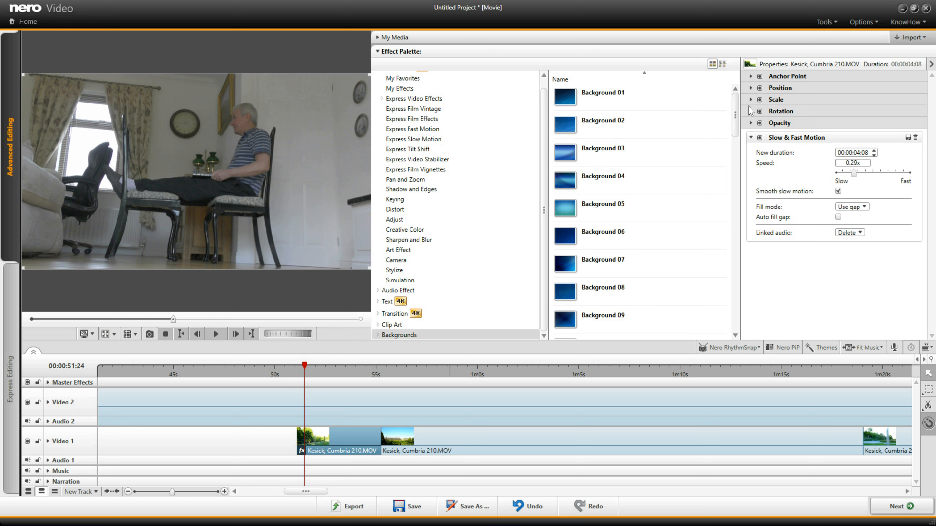
click(738, 272)
drag(738, 272, 756, 287)
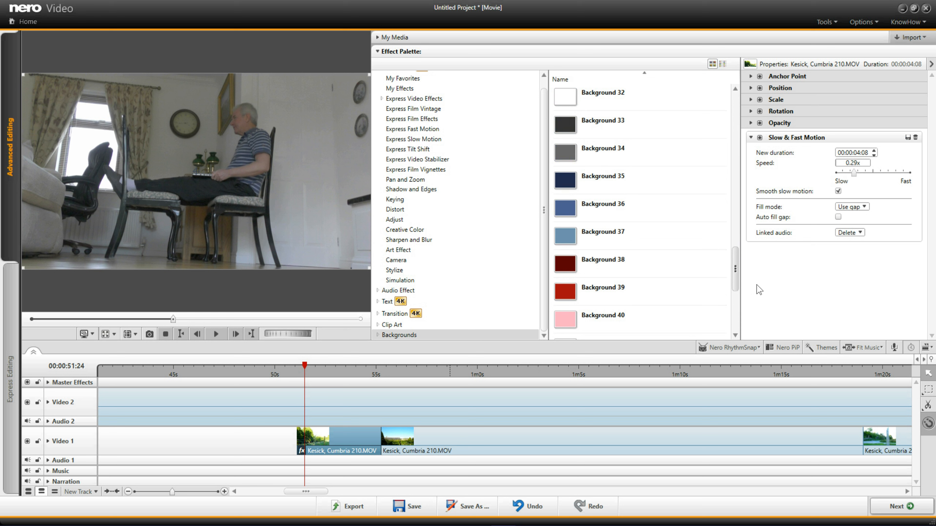
drag(573, 155, 396, 385)
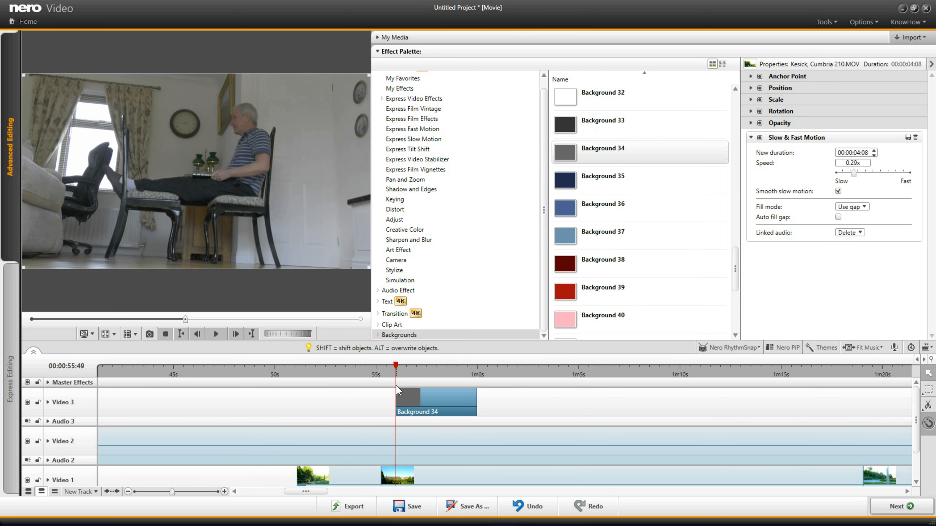
drag(444, 402, 339, 412)
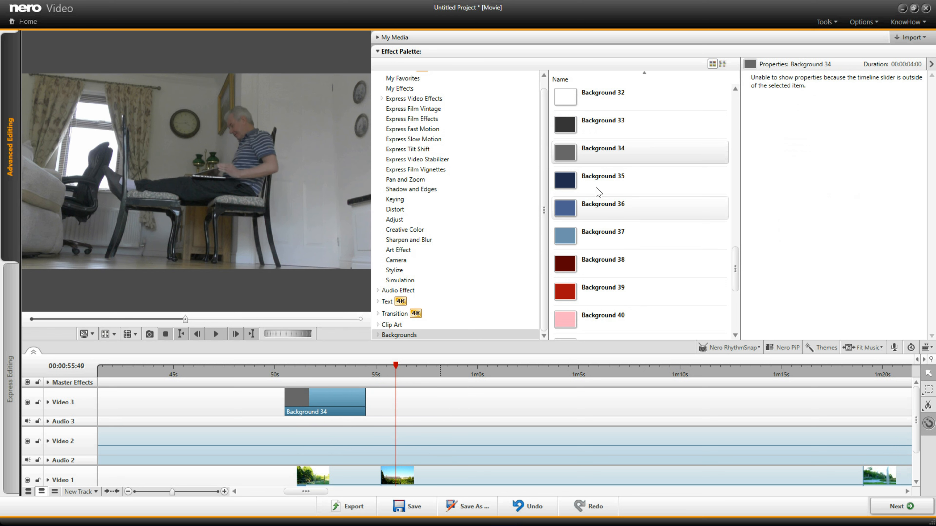
Step: Add a second Background 34 to Video 3 and position it to start at about 1m45s
drag(625, 157, 796, 401)
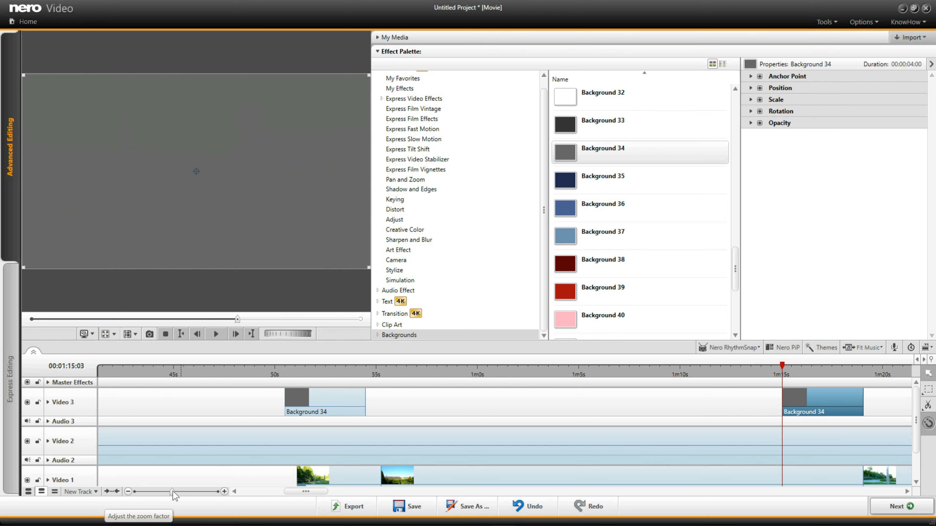
drag(172, 492, 162, 492)
drag(512, 400, 776, 419)
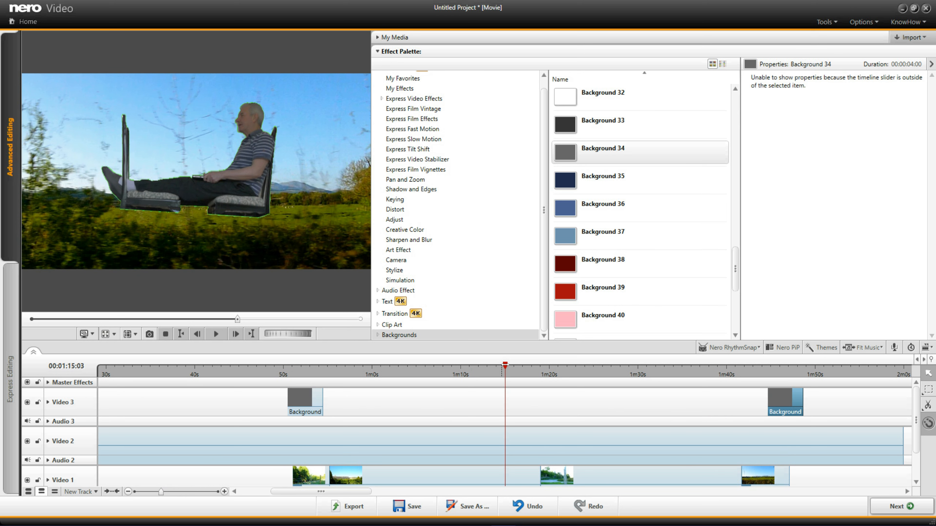
Step: Play the sequence from 00:00:49:23 and shift the first Background 34 in stages to start at about 1m2s on Video 3
drag(505, 365, 277, 440)
drag(300, 400, 342, 397)
key(Delete)
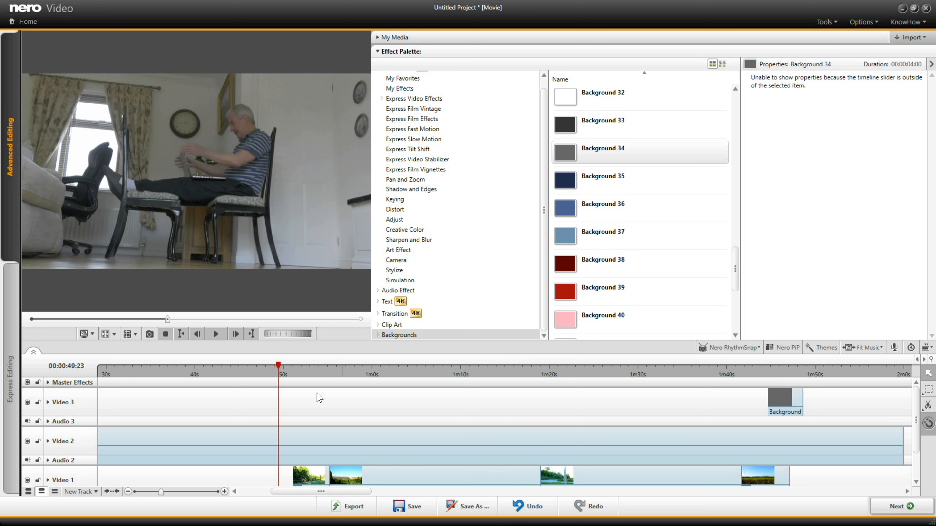
click(214, 333)
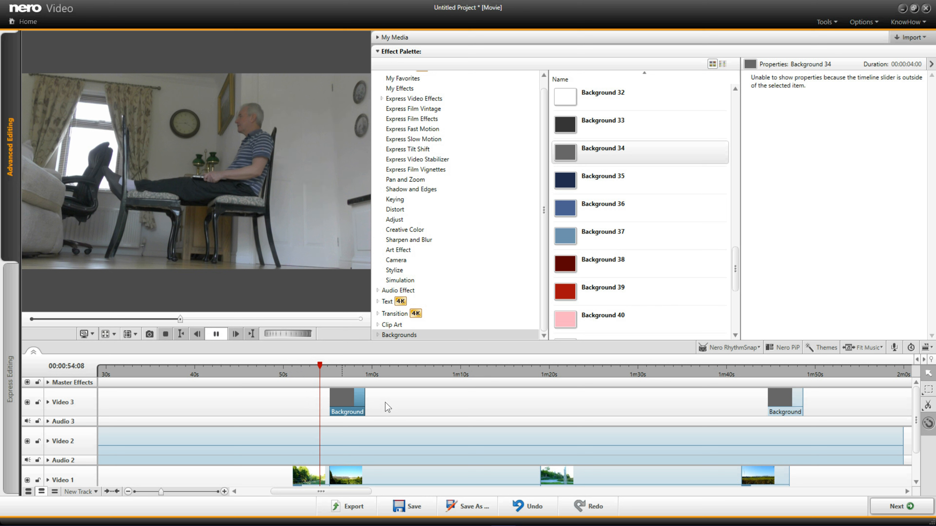
drag(359, 406, 388, 408)
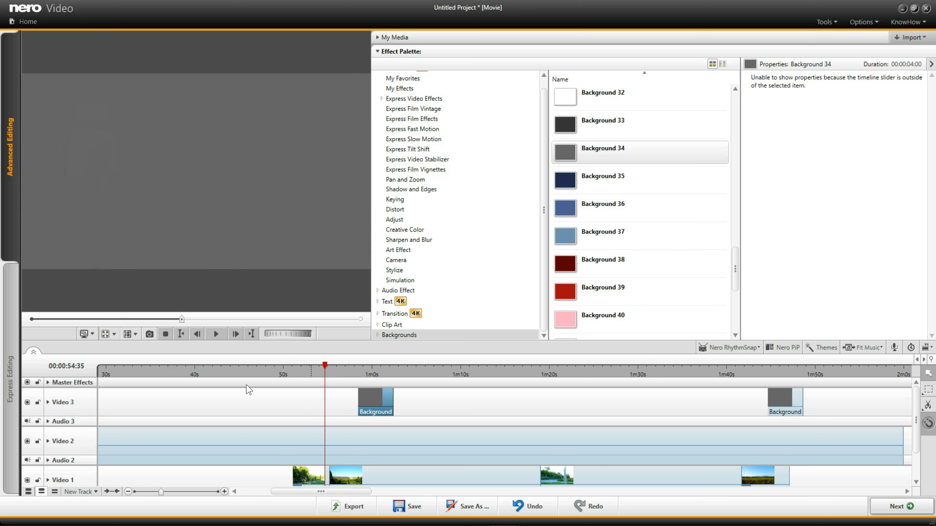
click(217, 333)
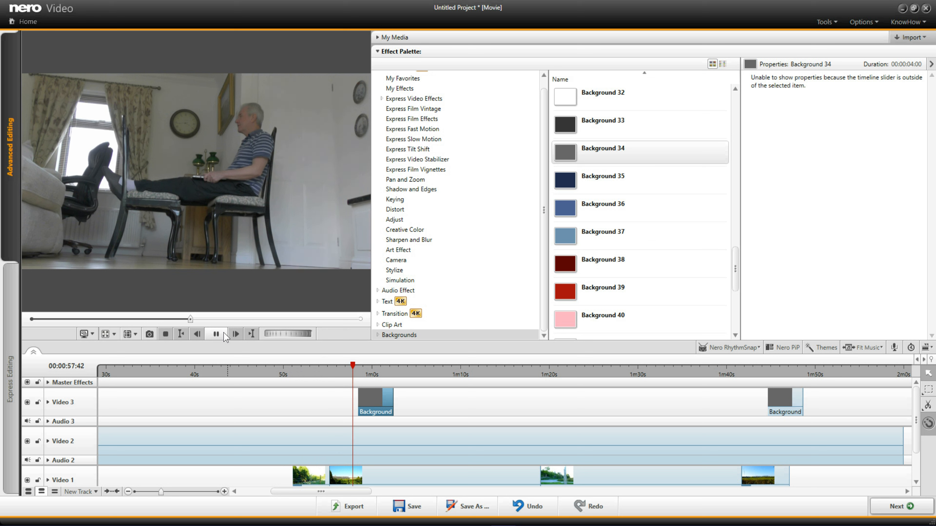
drag(379, 401, 414, 401)
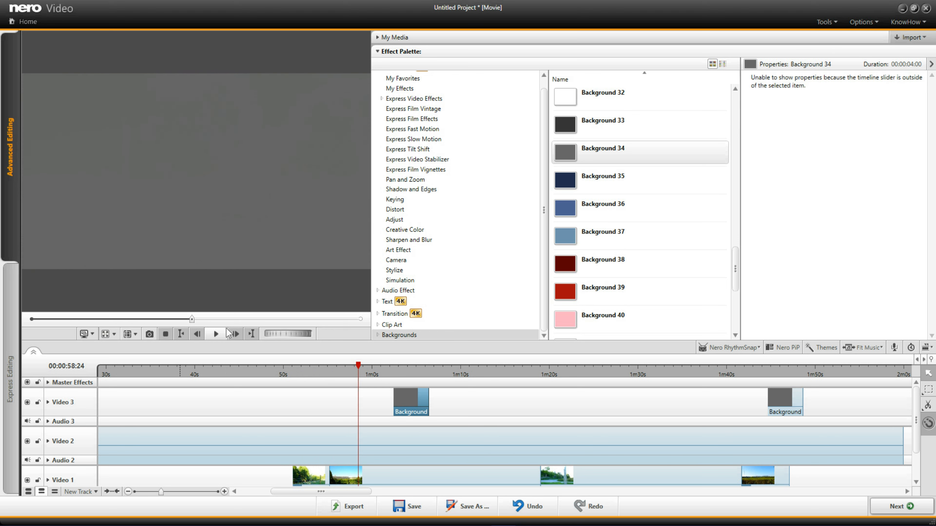
Step: Play past the end of the grey screen and move the first Background 34 on Video 3 to start at about 56 s
click(221, 333)
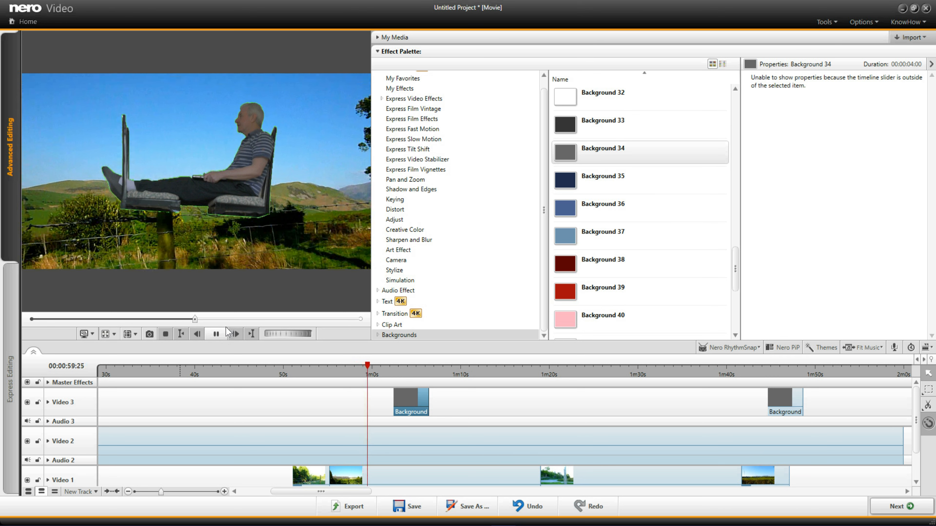
click(215, 334)
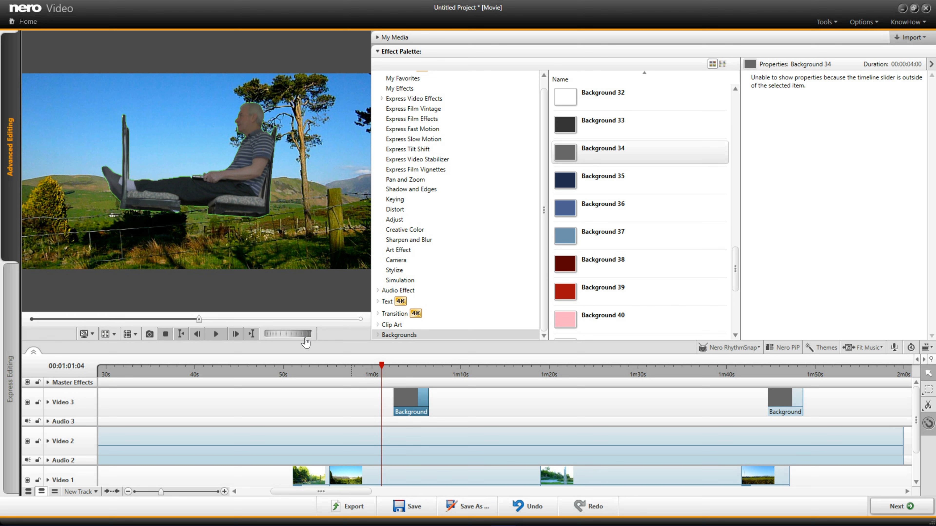
mouse_move(296, 334)
mouse_down()
mouse_move(270, 334)
mouse_move(302, 336)
mouse_move(275, 336)
mouse_move(294, 339)
mouse_up()
drag(419, 404, 360, 411)
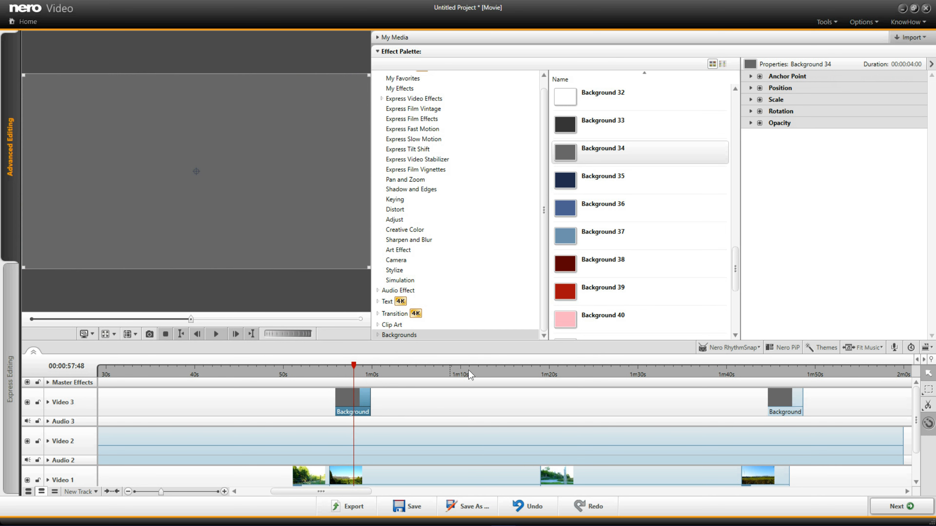
Step: Enable opacity keyframes on the first Background 34 and place a keyframe with opacity 0 at its start
click(750, 123)
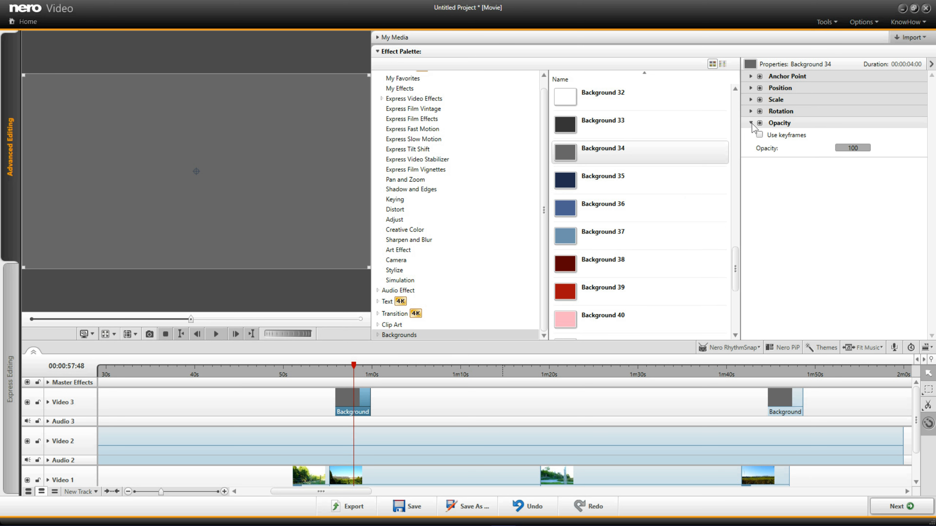
click(760, 135)
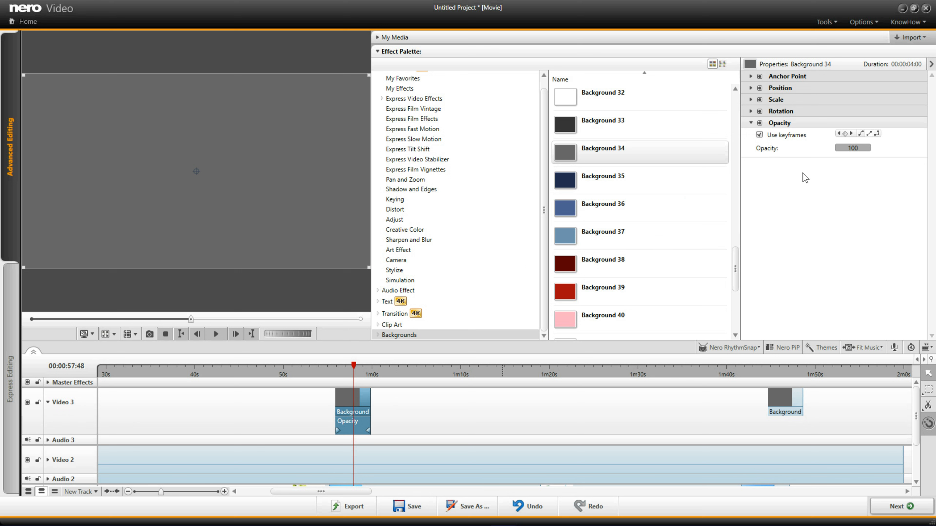
click(861, 149)
click(888, 141)
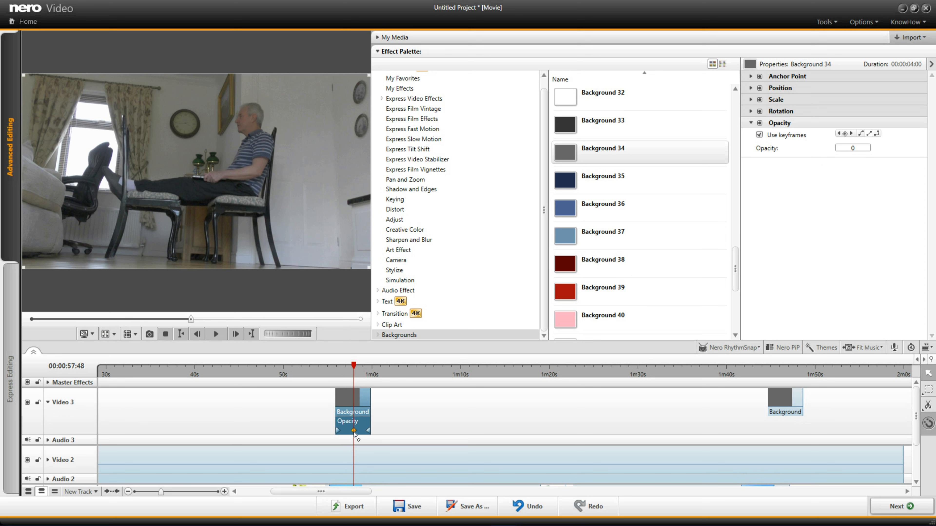
drag(354, 432, 337, 432)
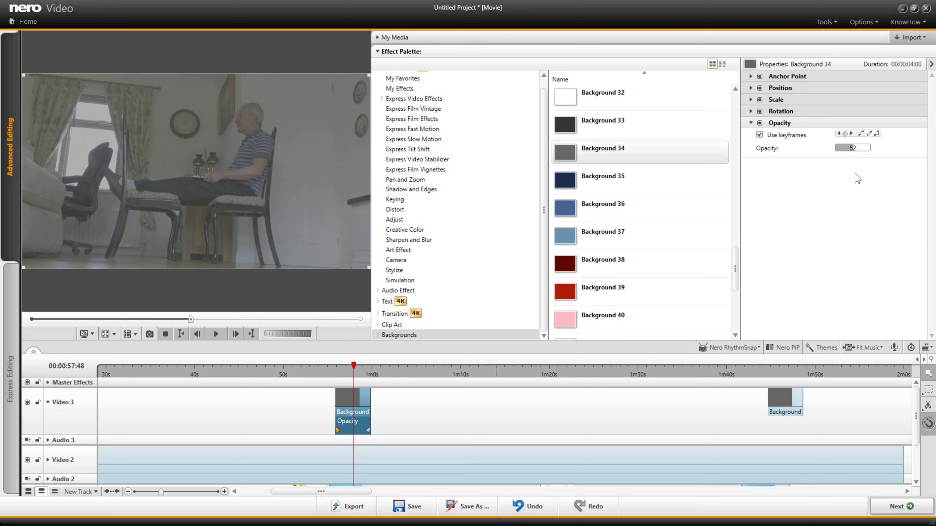
Step: Add an opacity keyframe of 100 at 00:00:57:48 in the first Background 34
click(856, 150)
text(100)
key(Return)
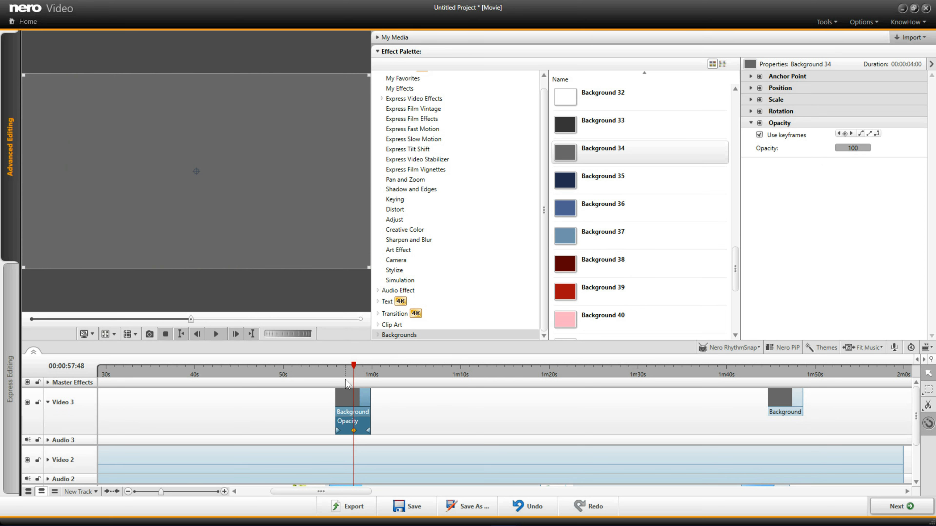
Step: Add an opacity 0 keyframe to the first Background 34 and move it to the clip's end
drag(351, 365, 358, 374)
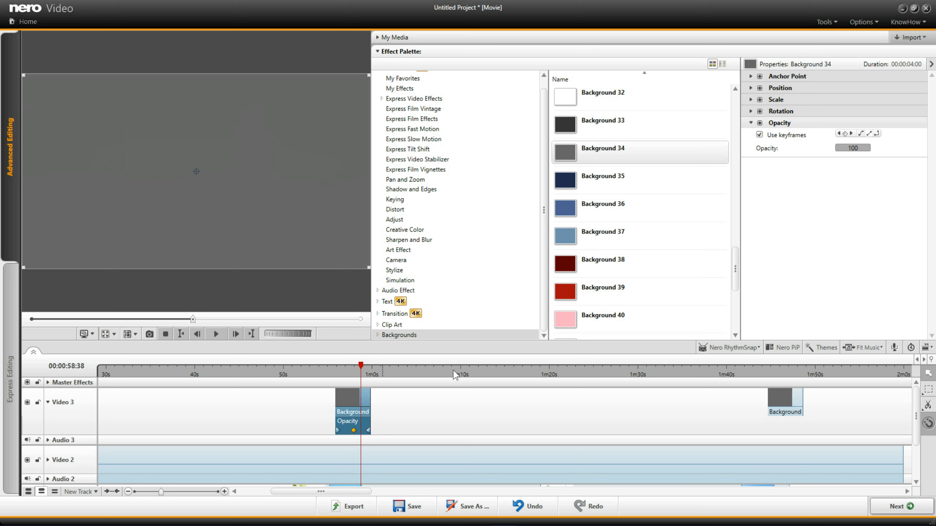
click(858, 149)
key(Return)
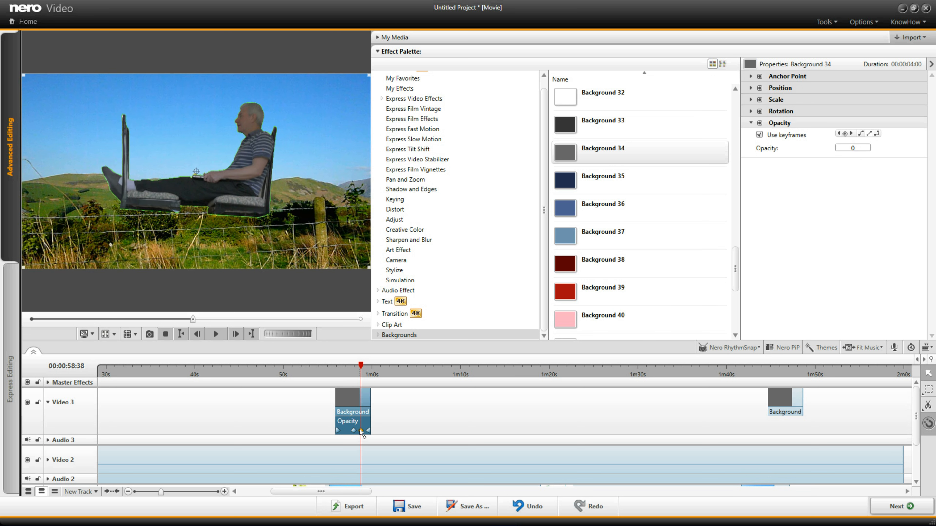
drag(360, 430, 370, 430)
Step: Play the sequence from the start of the first Background 34 to check its fade in and out
drag(362, 364, 335, 365)
click(216, 334)
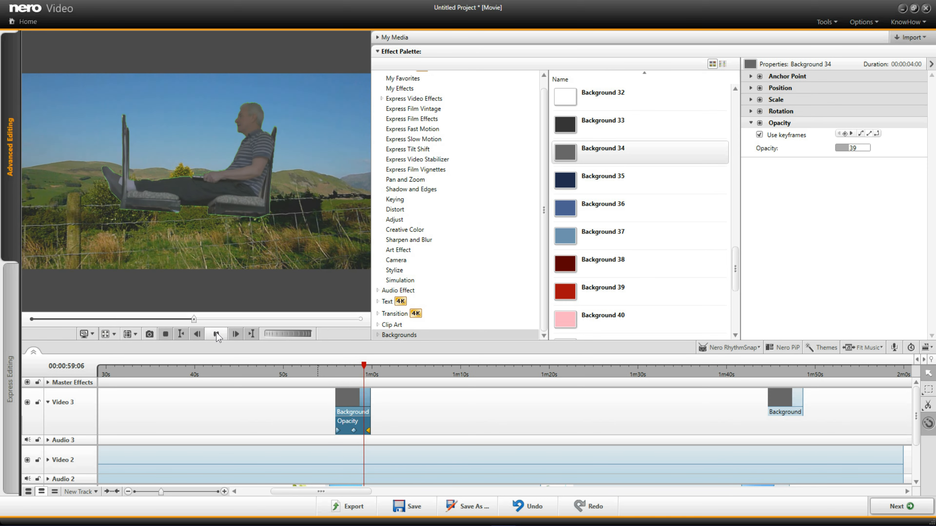
click(216, 334)
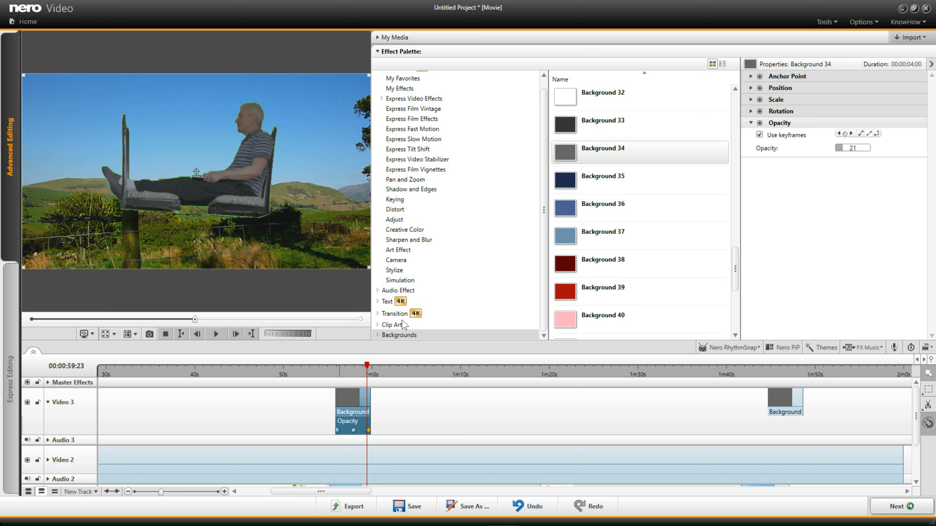
Step: Add the Fade In text effect on a new Video 4 track, aligned directly above the first Background 34
click(387, 301)
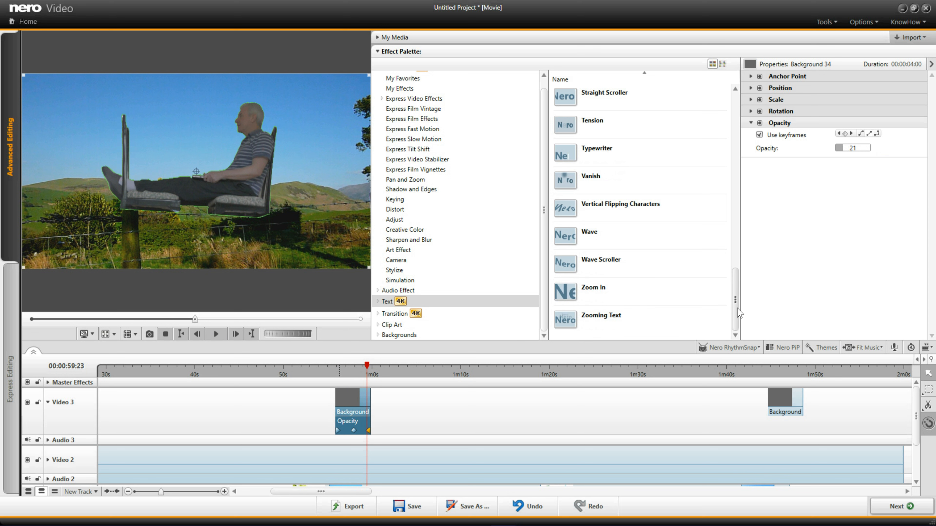
drag(736, 309, 734, 169)
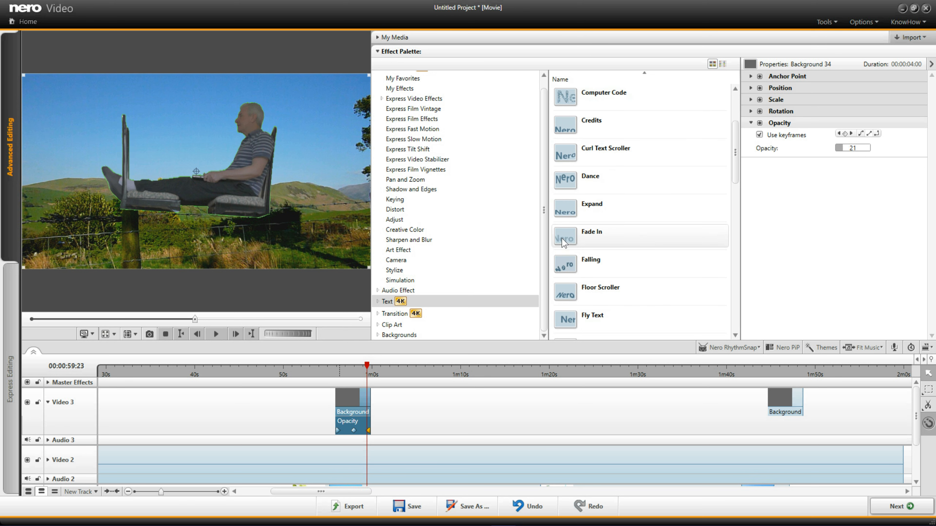
drag(540, 261, 393, 362)
mouse_move(374, 384)
mouse_down()
mouse_move(376, 395)
mouse_move(351, 411)
mouse_move(360, 402)
mouse_up()
drag(375, 366, 354, 366)
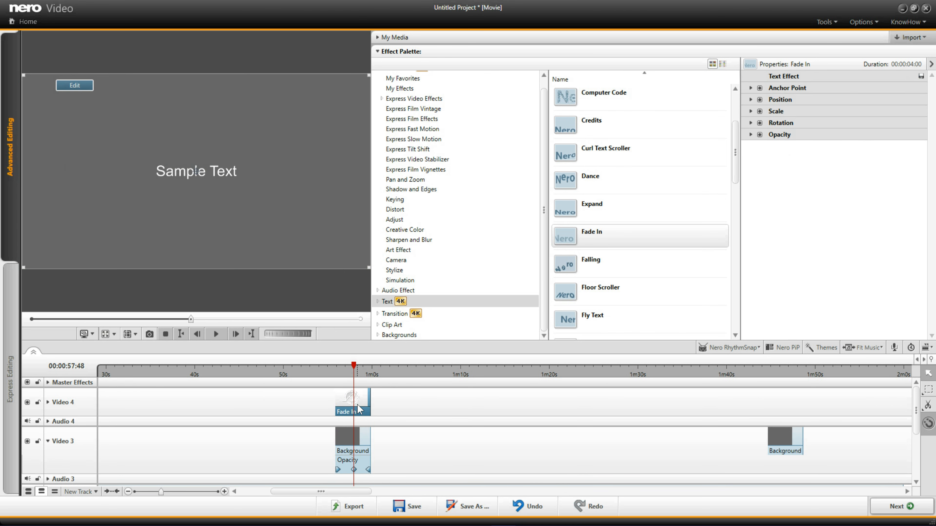
Step: Give the Fade In title the red text style with a pink outline and replace its sample text with "Danger"
click(75, 86)
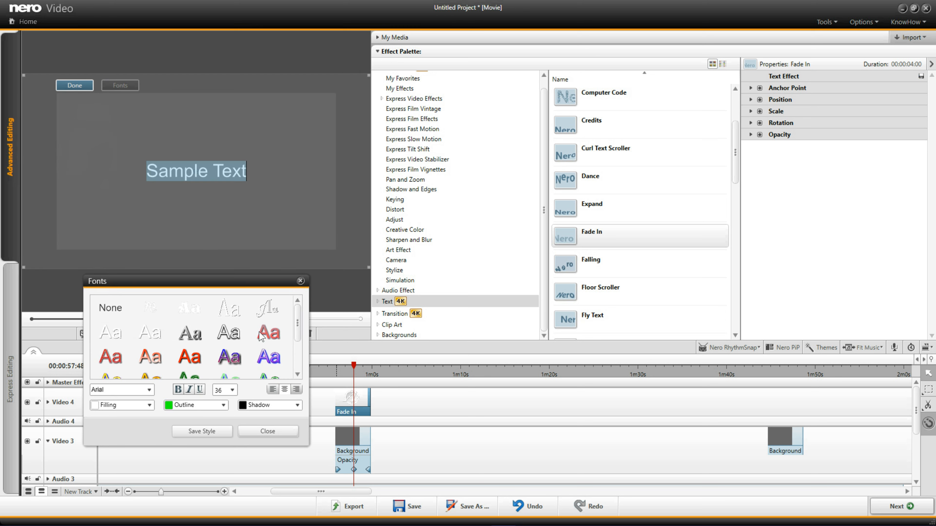
click(119, 360)
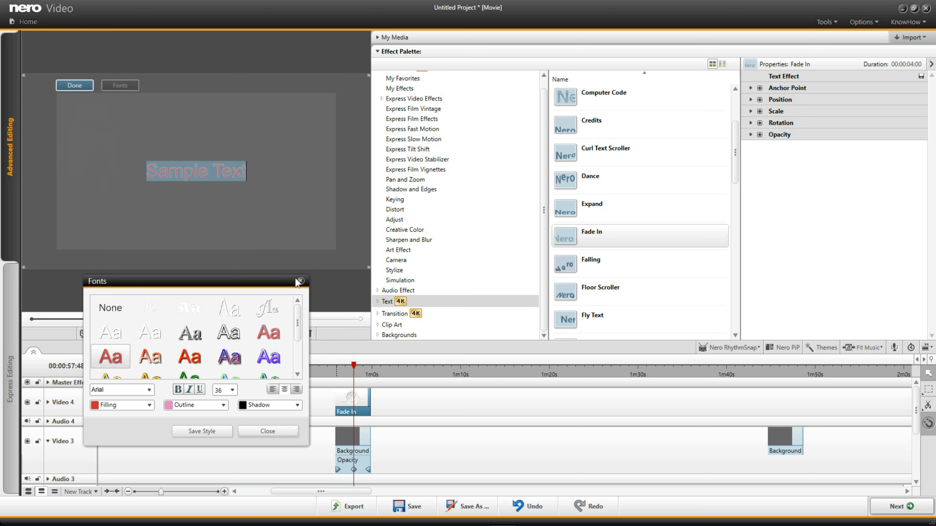
click(300, 281)
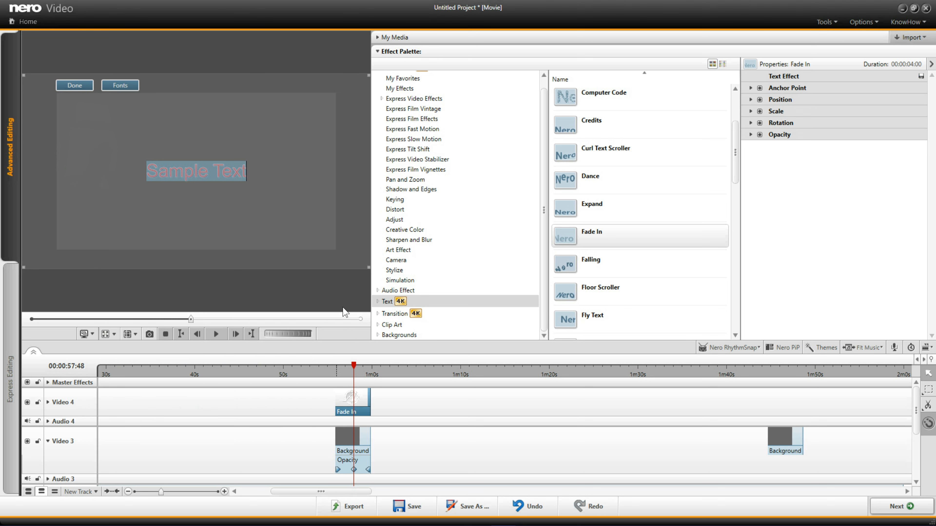
key(BackSpace)
text(Danger)
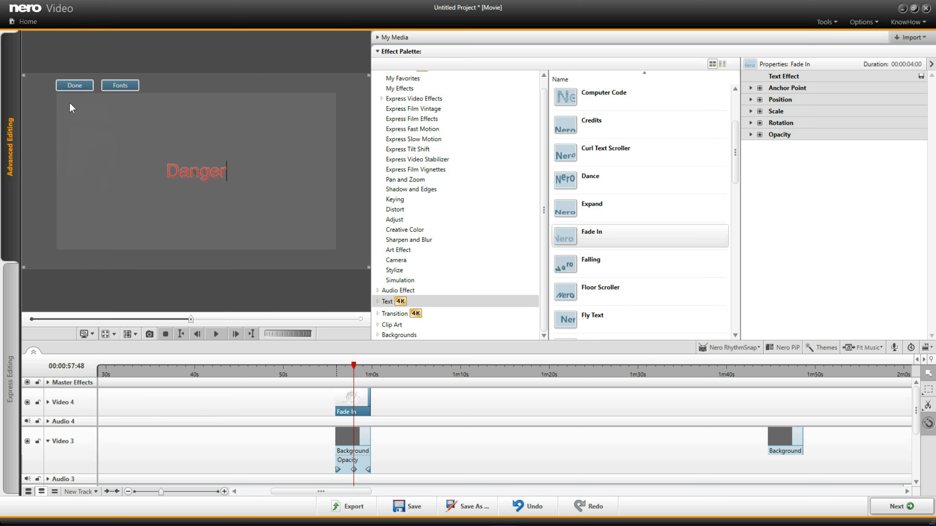
click(73, 85)
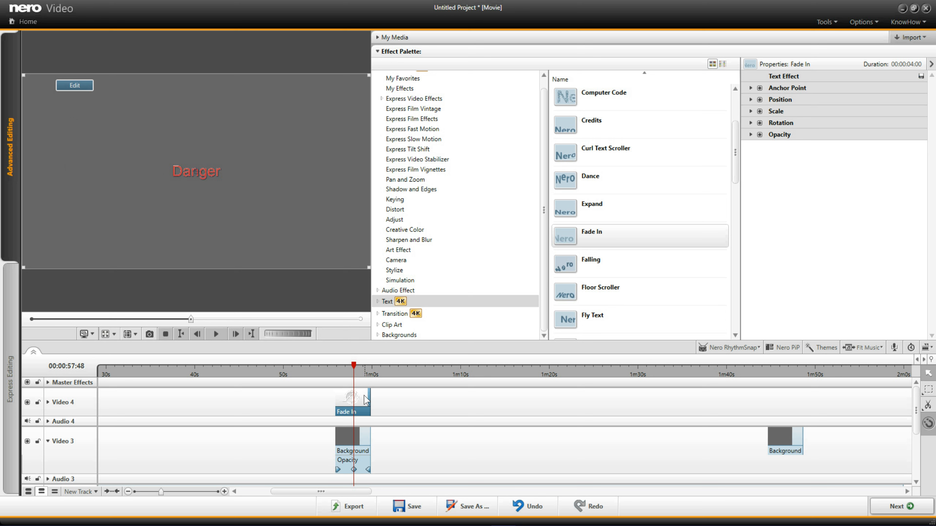
Step: Play the sequence from 00:00:55:44 to check the Danger title over the fading background
drag(351, 370, 336, 370)
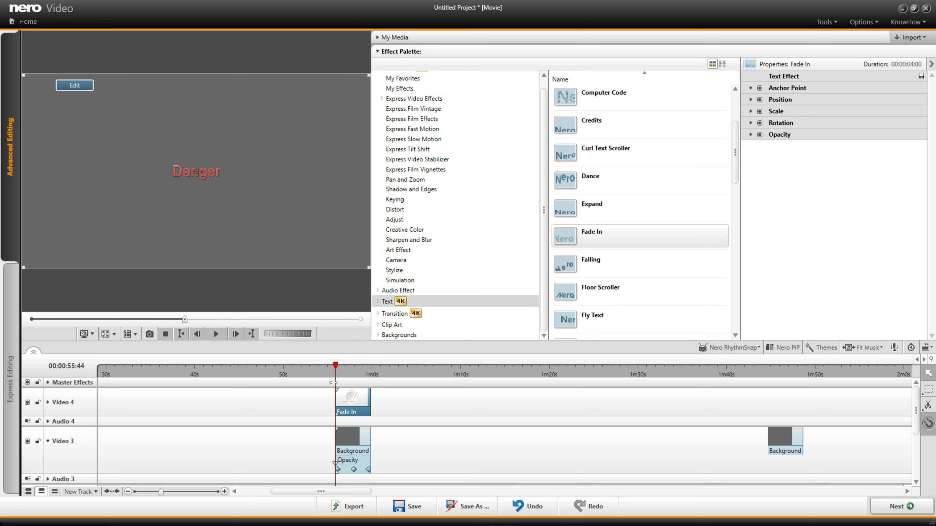
click(216, 334)
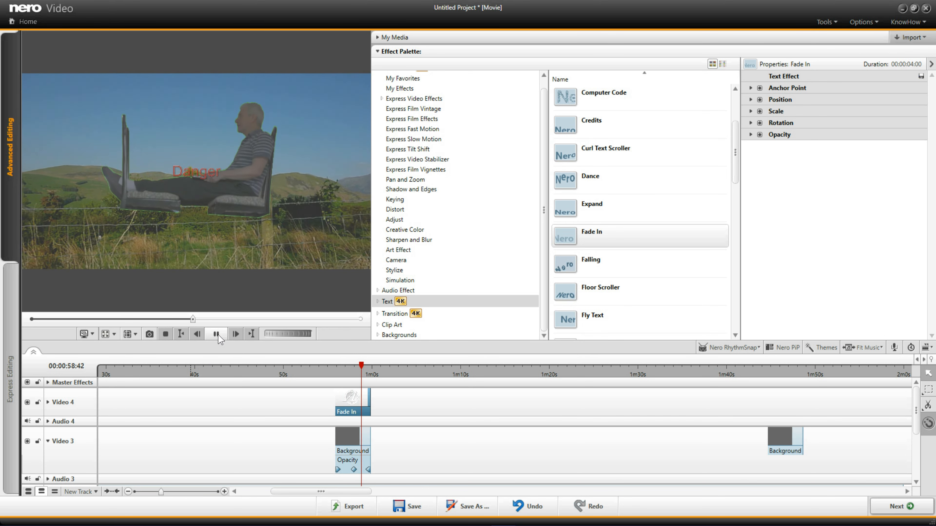
click(216, 334)
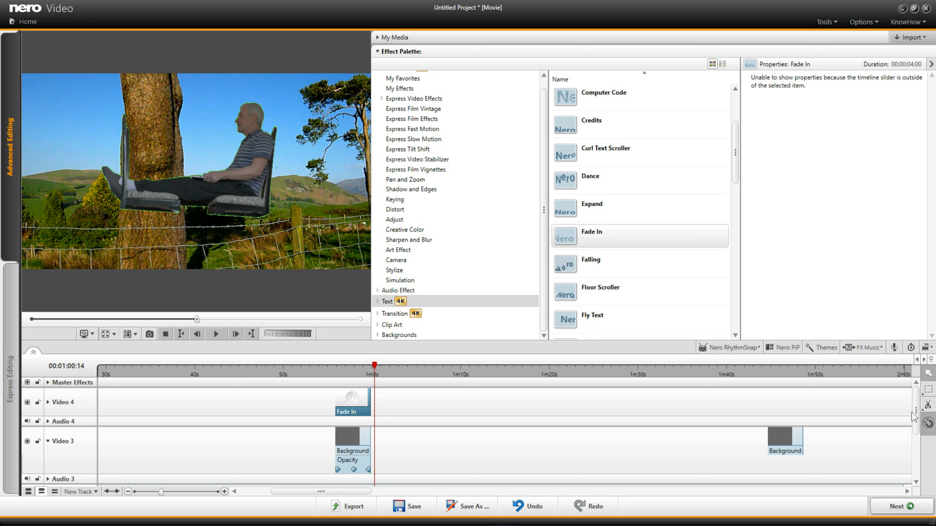
Step: Play the sequence from 00:00:47:27 and stop the playhead at 00:00:50:20
drag(916, 413, 925, 459)
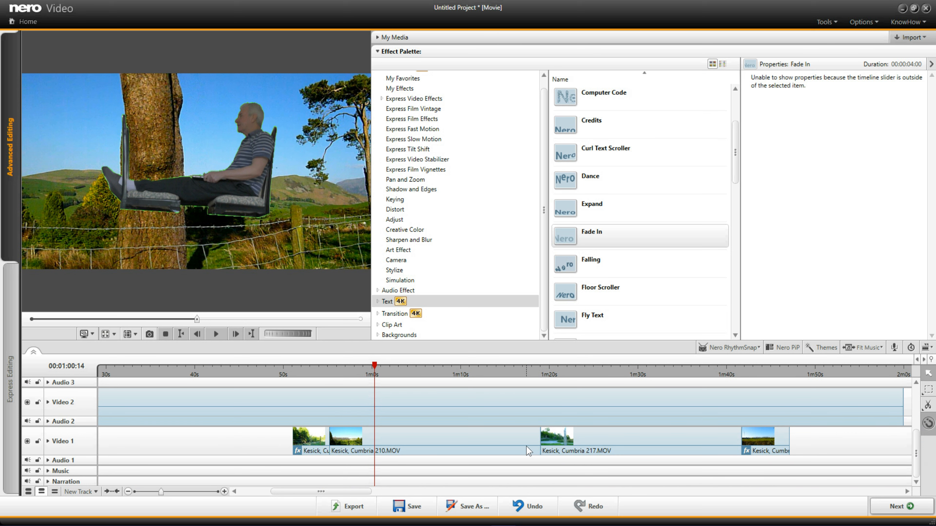
scroll(922, 461, up, 5)
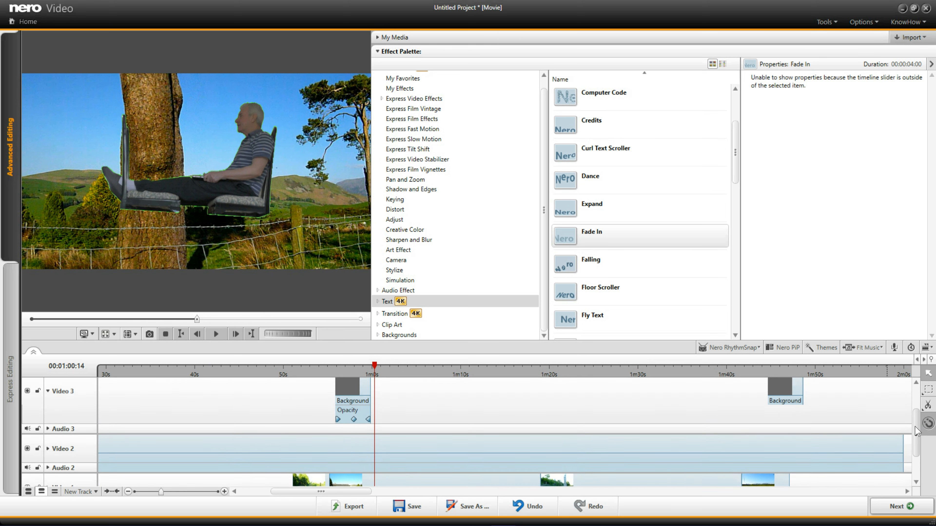
drag(370, 370, 263, 400)
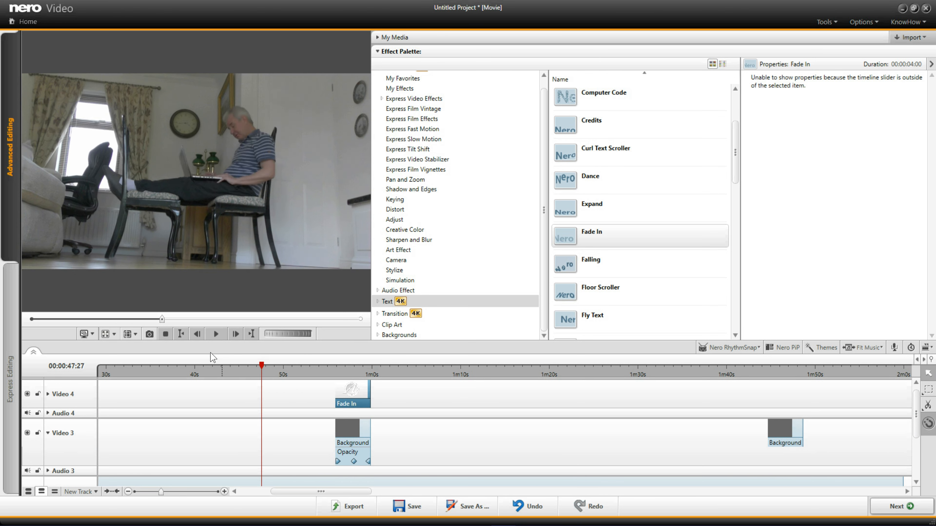
click(213, 334)
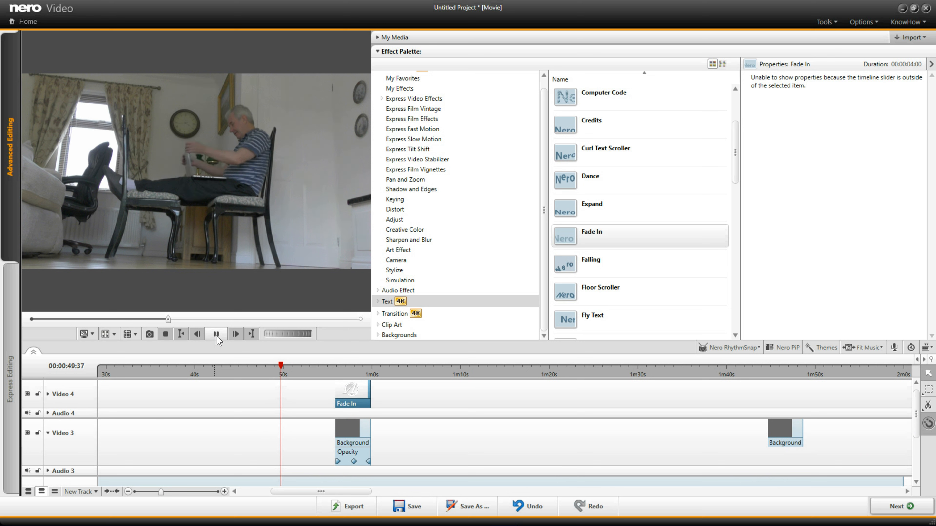
click(217, 336)
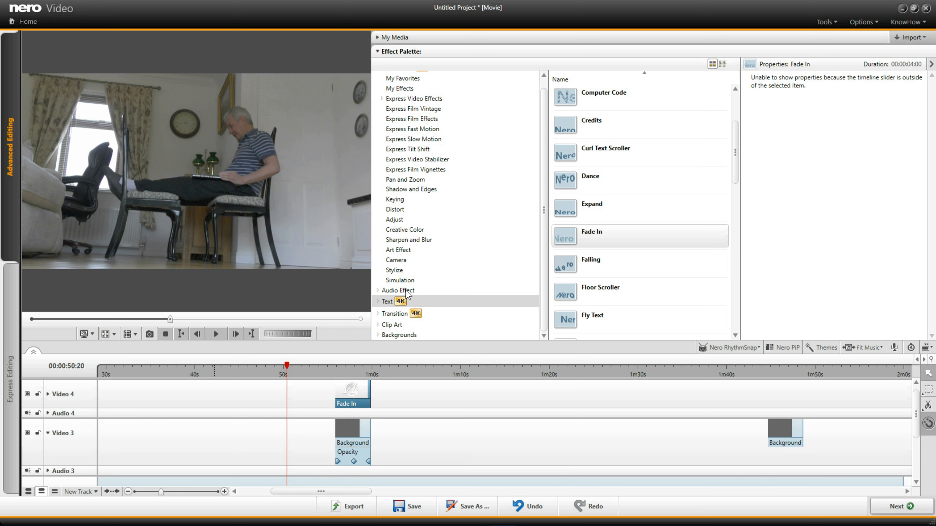
Step: Add the Wintertime music from the media audio collection to Audio 3, starting at 00:00:50:20
click(377, 54)
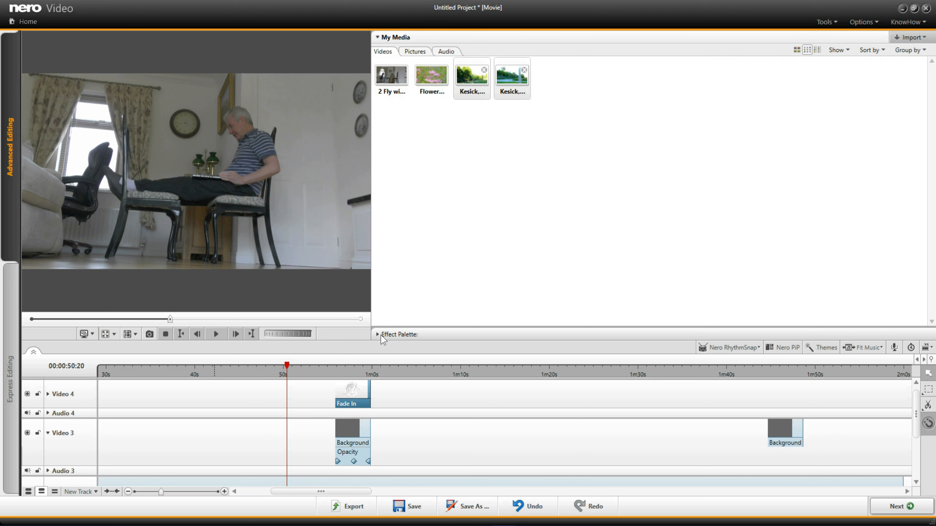
click(445, 54)
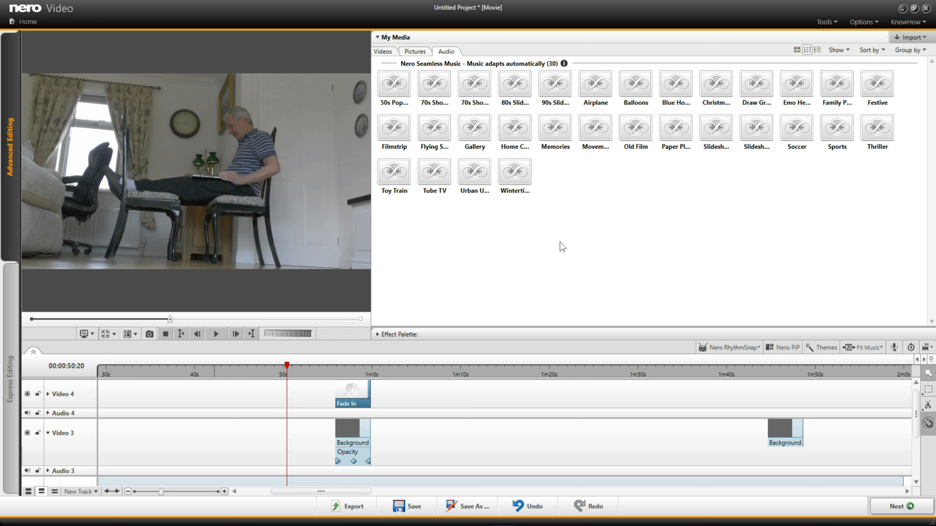
drag(515, 176, 287, 467)
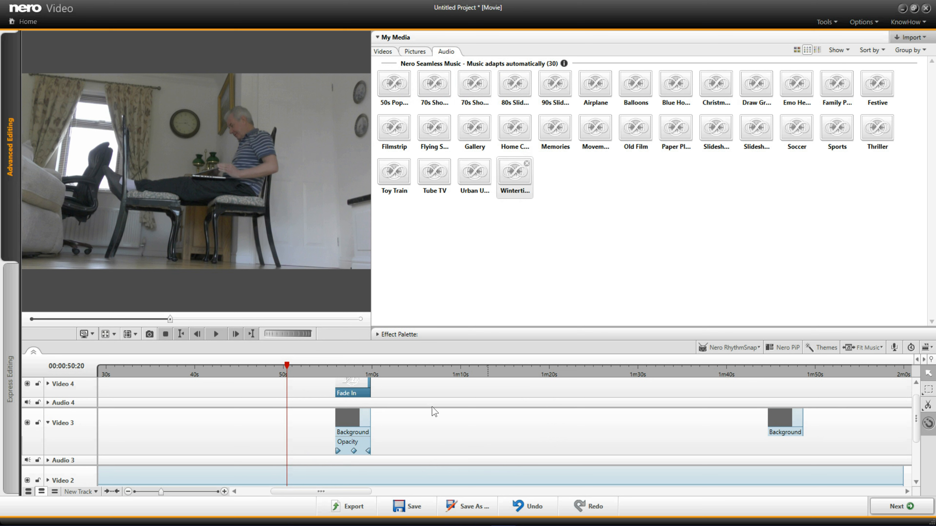
drag(518, 174, 290, 461)
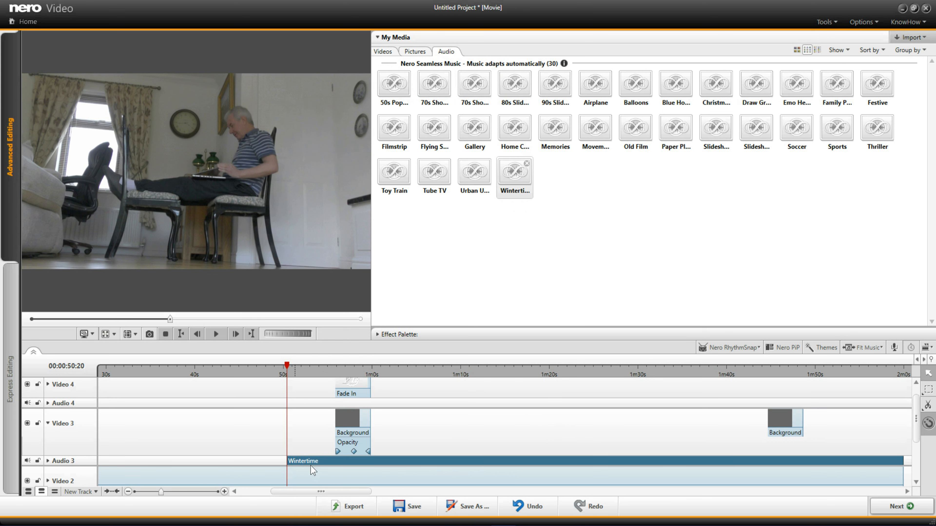
Step: Split the Wintertime music on Audio 3 at 00:01:46:11, within the second Background 34
drag(288, 366, 767, 365)
click(809, 432)
drag(806, 437, 782, 374)
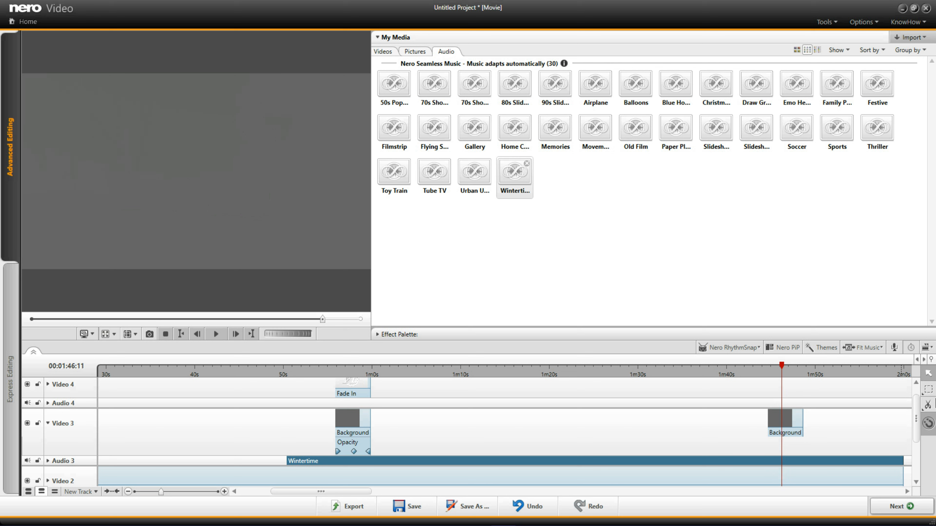
click(927, 407)
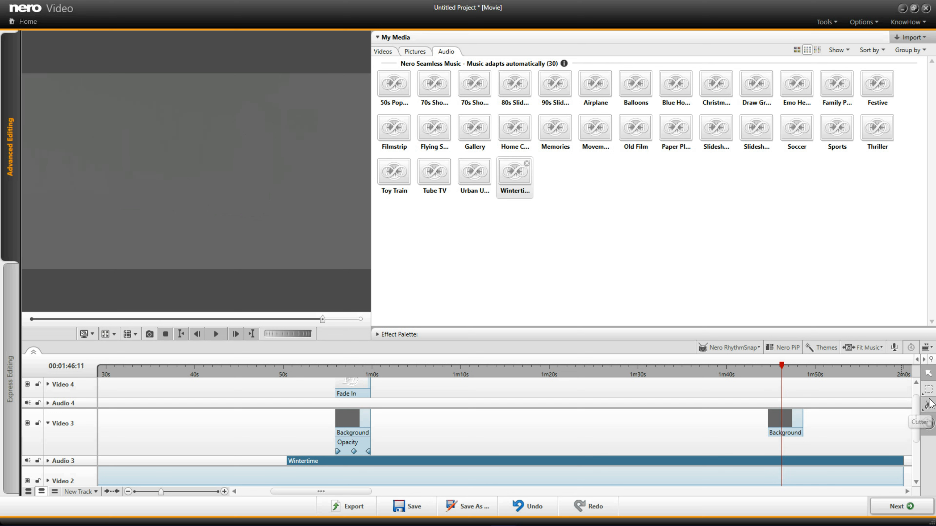
click(780, 463)
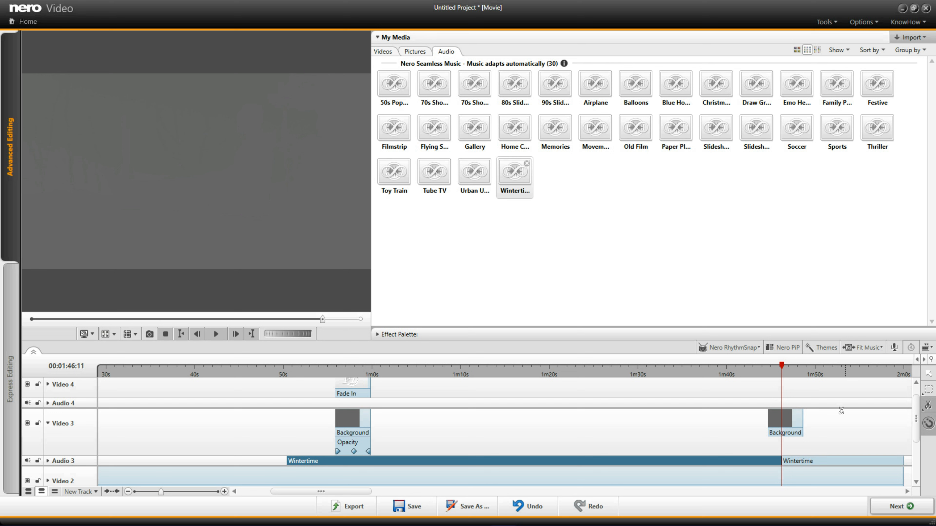
Step: Remove the Wintertime piece after the cut at 00:01:46:11 from Audio 3, leaving the gap open
click(930, 373)
click(884, 461)
right_click(885, 459)
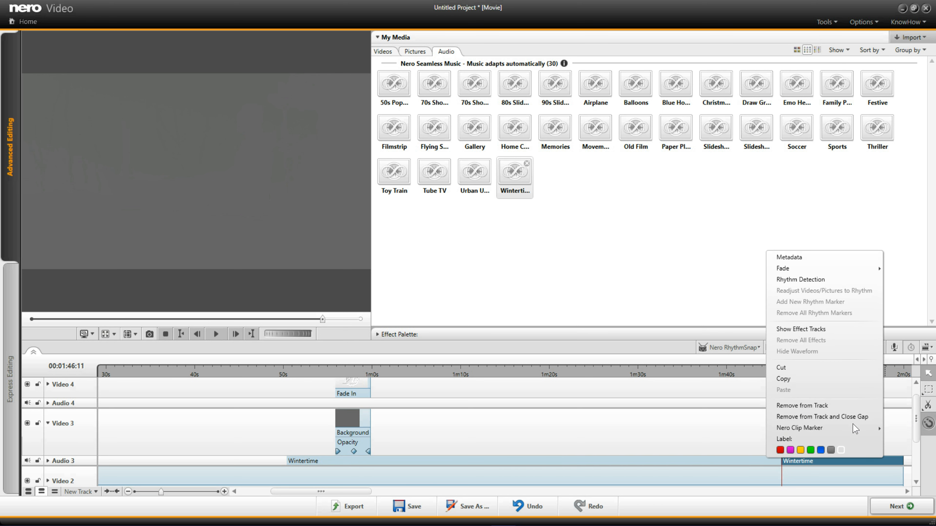
click(840, 406)
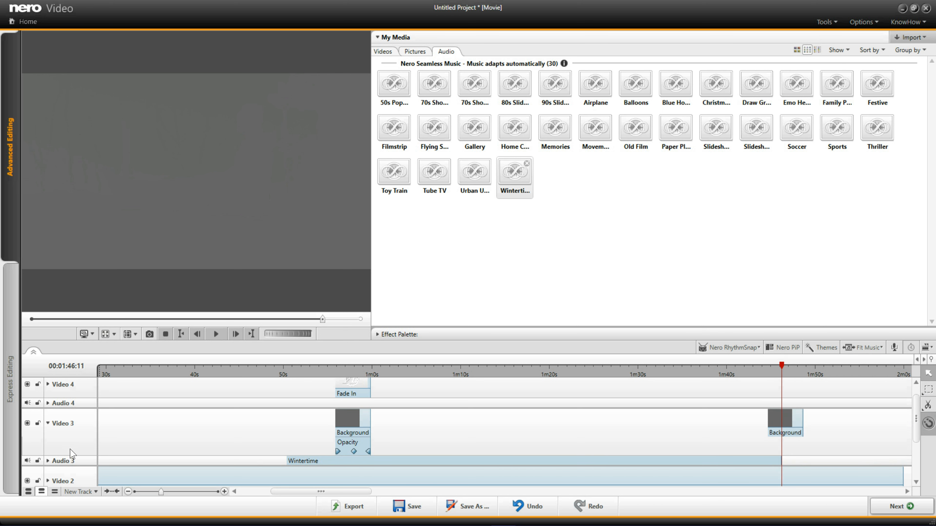
Step: Switch the timeline to the tallest track height and set the remaining Wintertime clip's audio level to -20 dB
click(28, 491)
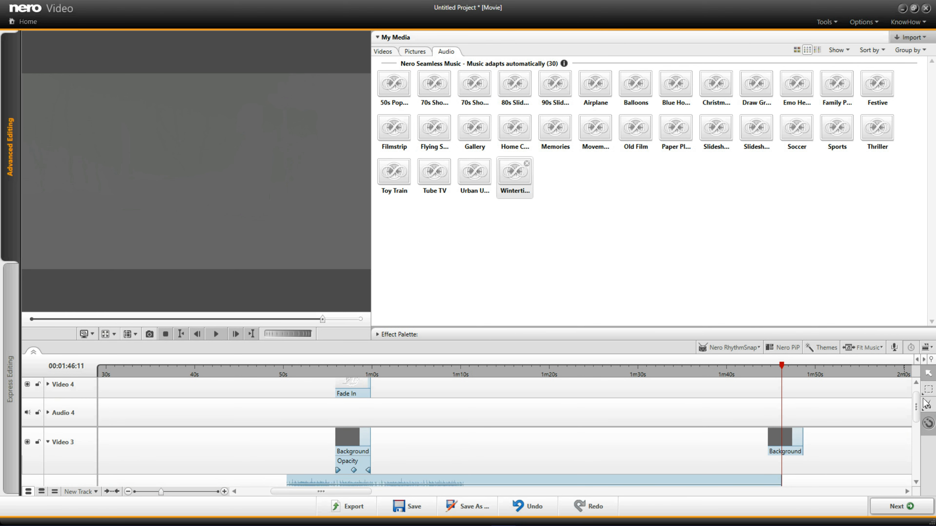
drag(916, 411, 917, 429)
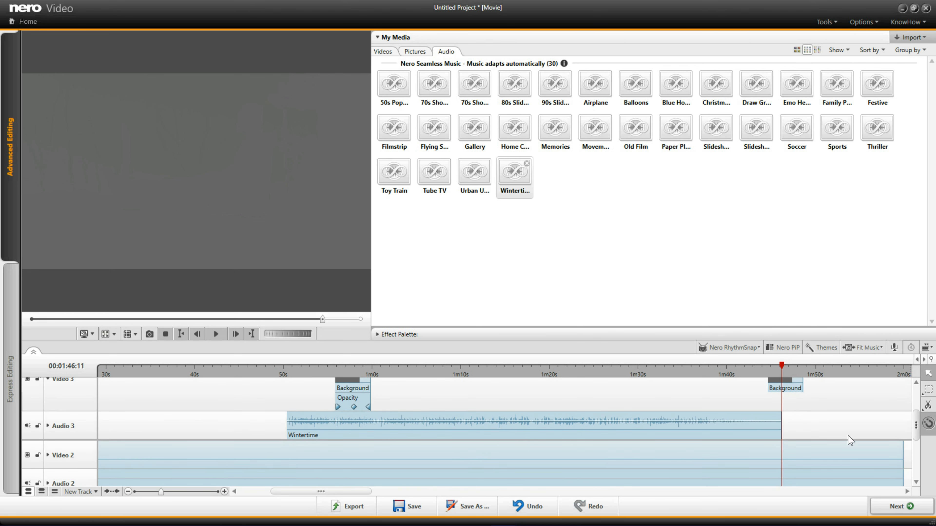
drag(780, 366, 523, 442)
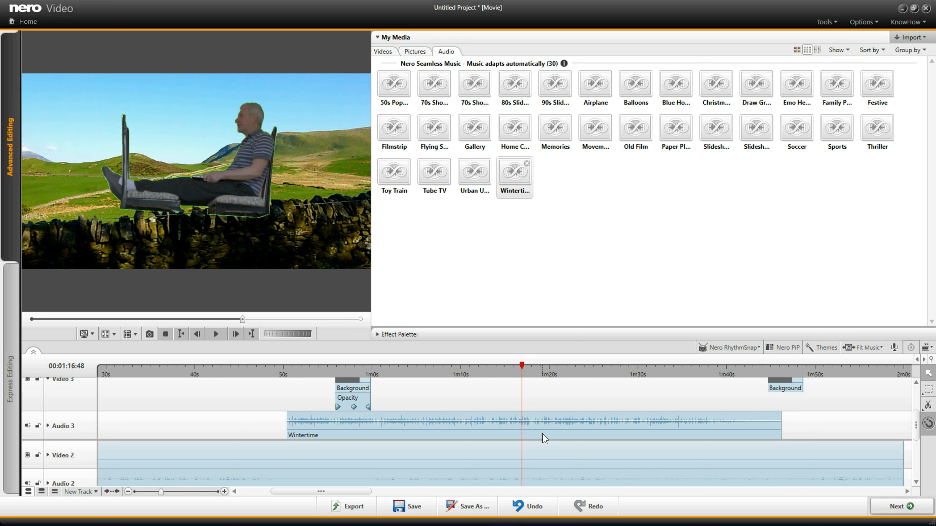
click(545, 424)
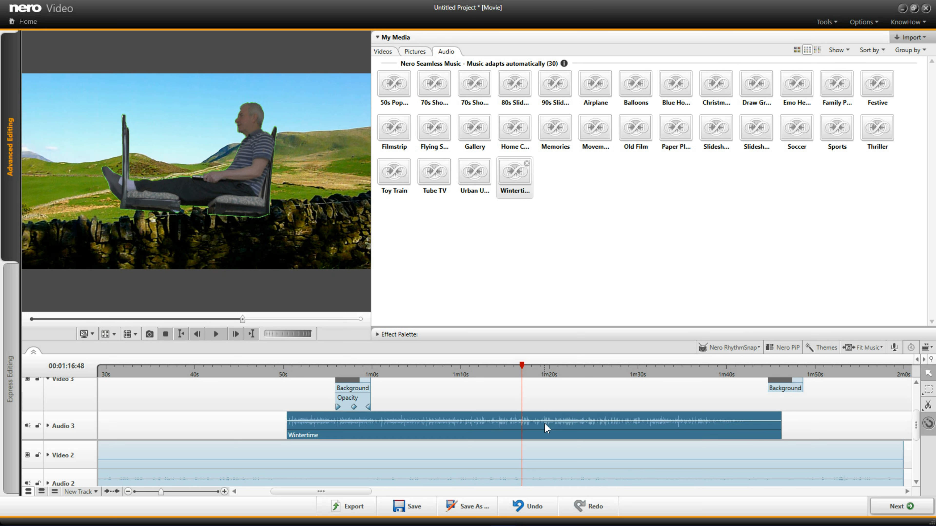
click(378, 334)
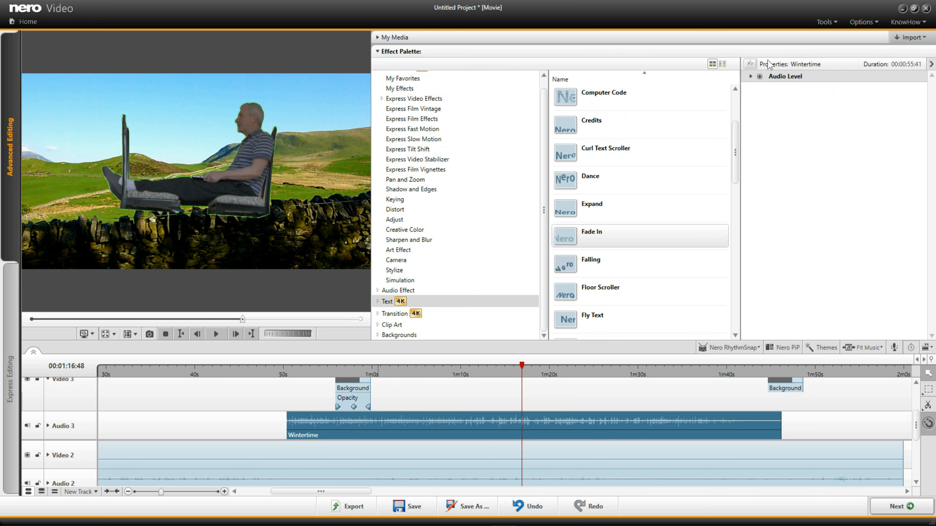
click(751, 77)
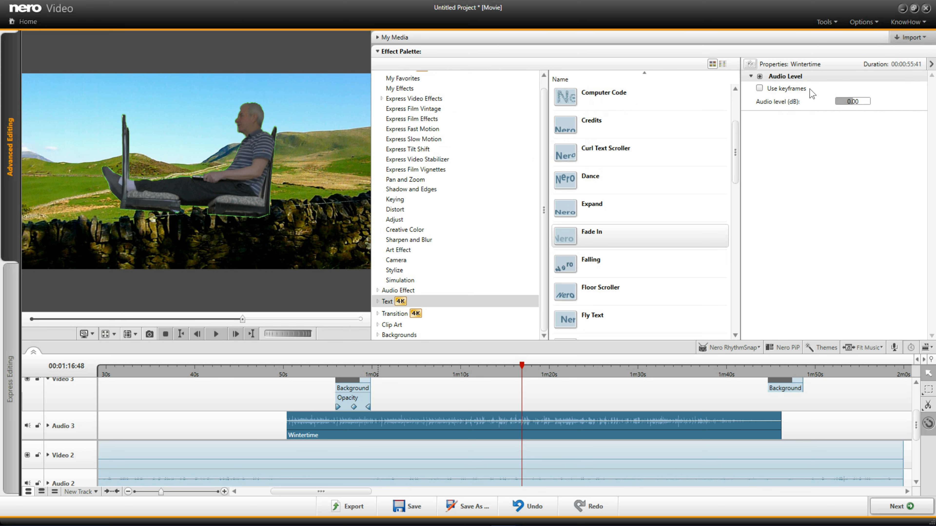
click(862, 100)
key(BackSpace)
key(Return)
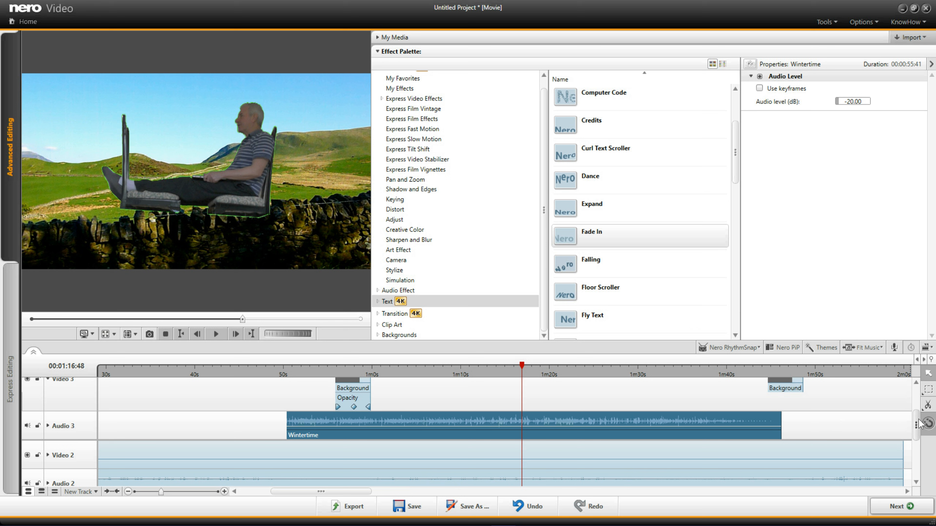
Step: Split the 2 Fly with green.mp4 clip on Video 2 and Audio 2 at 00:00:50:20, where the Wintertime music starts
drag(513, 364, 287, 461)
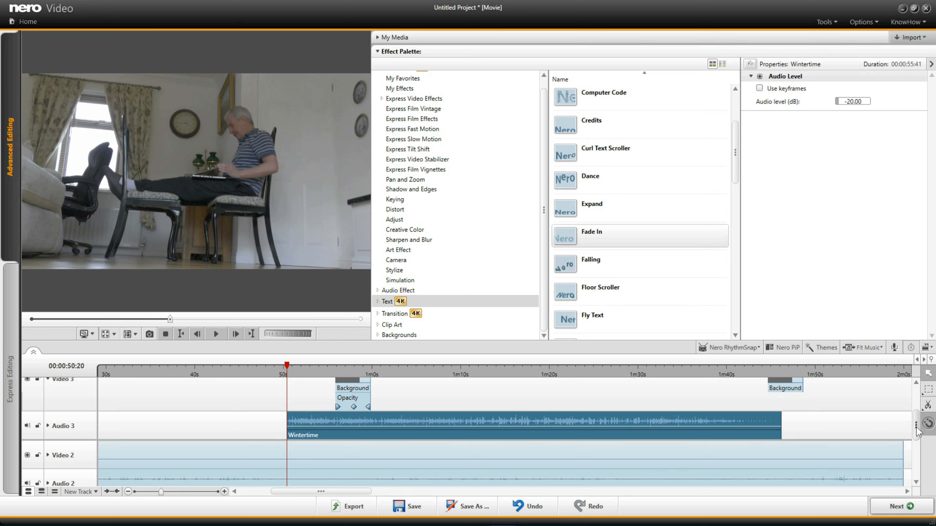
scroll(916, 427, down, 2)
scroll(916, 456, down, 2)
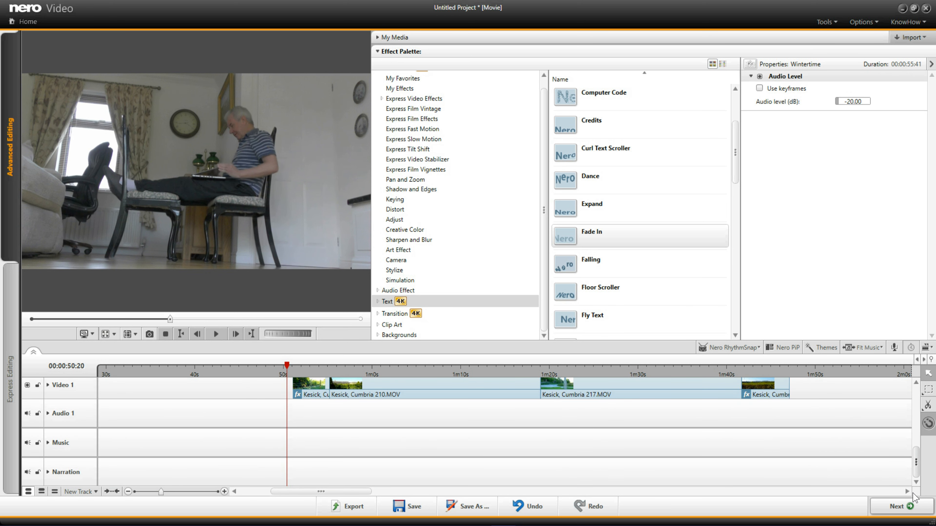
scroll(903, 433, up, 4)
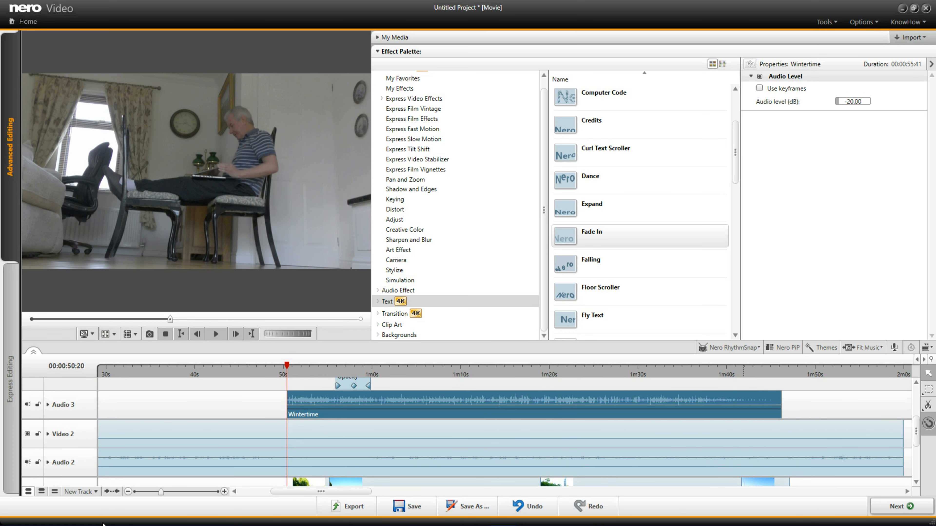
click(442, 455)
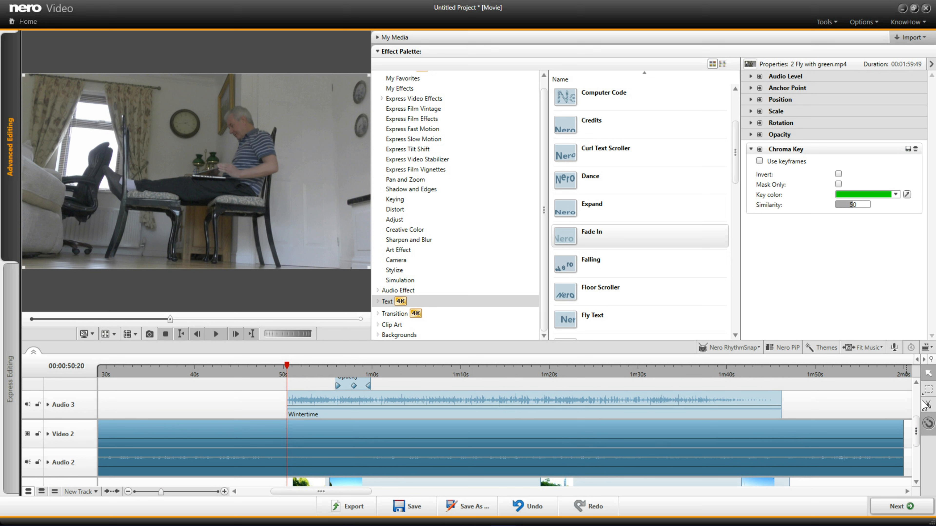
click(927, 408)
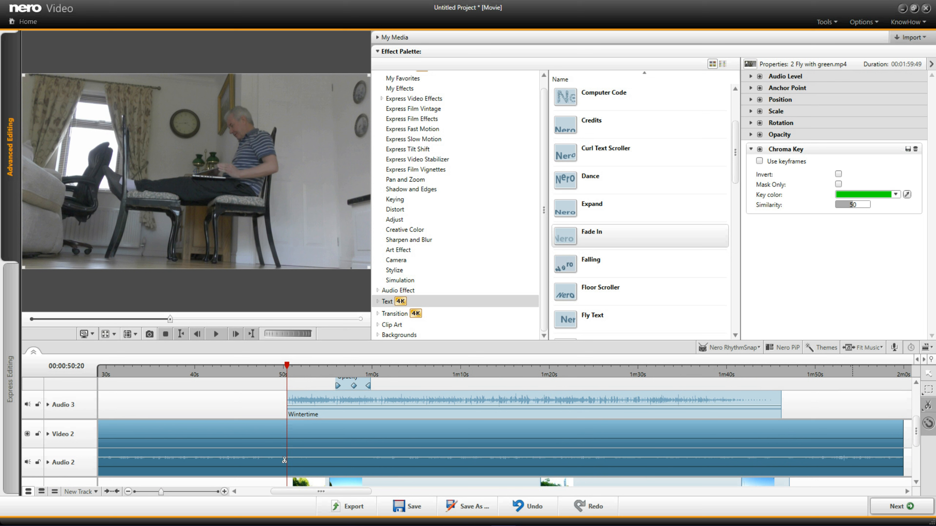
click(284, 441)
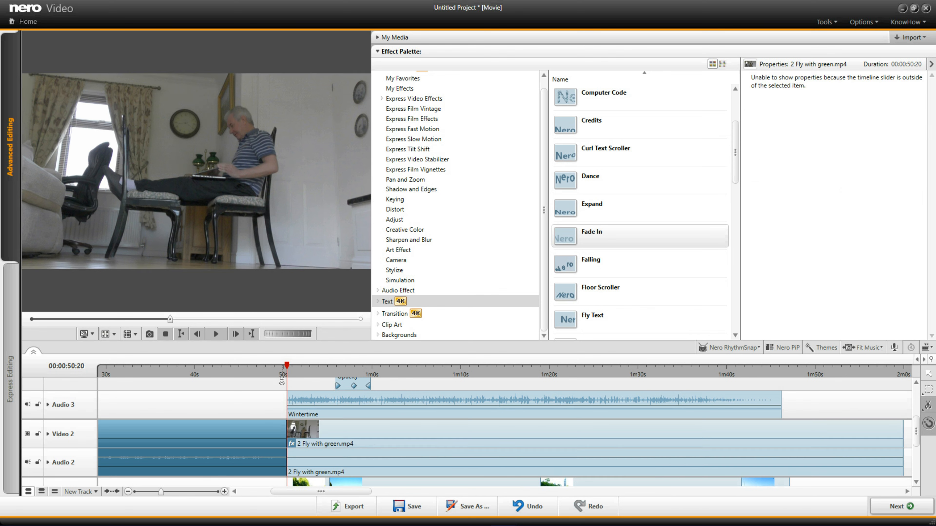
Step: Split the 2 Fly with green.mp4 clip again at 00:01:46:11, where the Wintertime music ends
drag(285, 368, 768, 459)
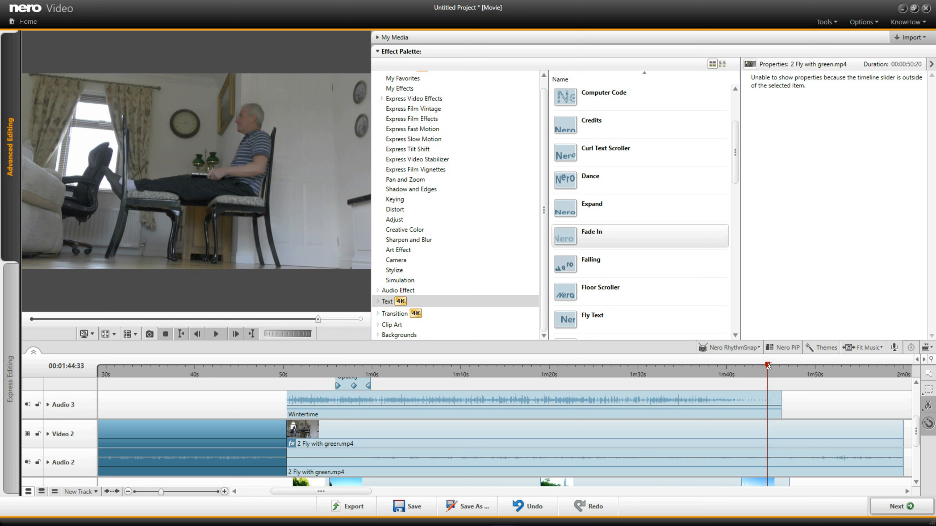
drag(768, 366, 782, 385)
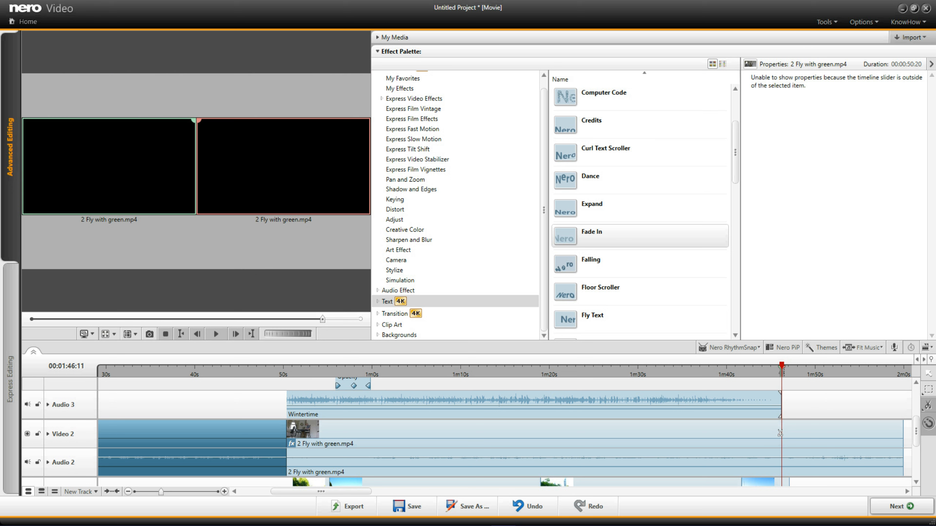
click(781, 452)
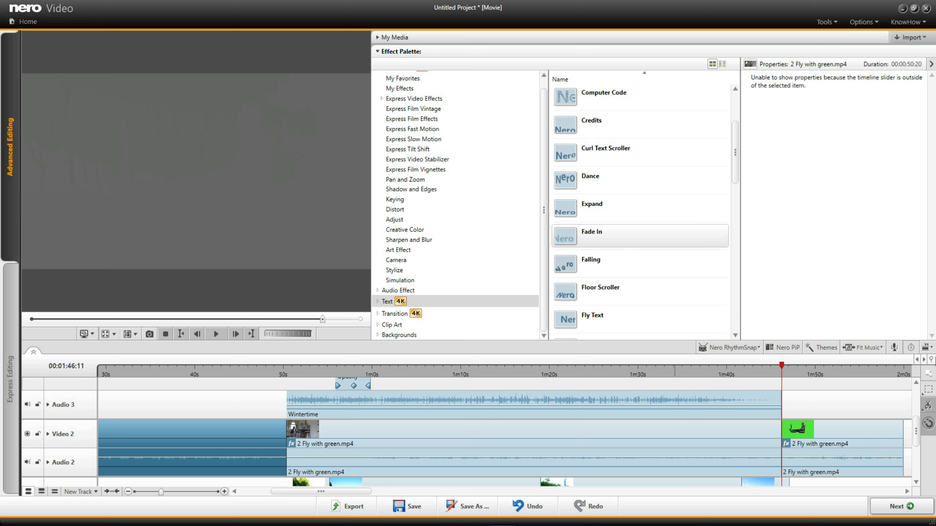
Step: Set the audio level of the middle 2 Fly with green.mp4 segment to +6 dB
click(930, 375)
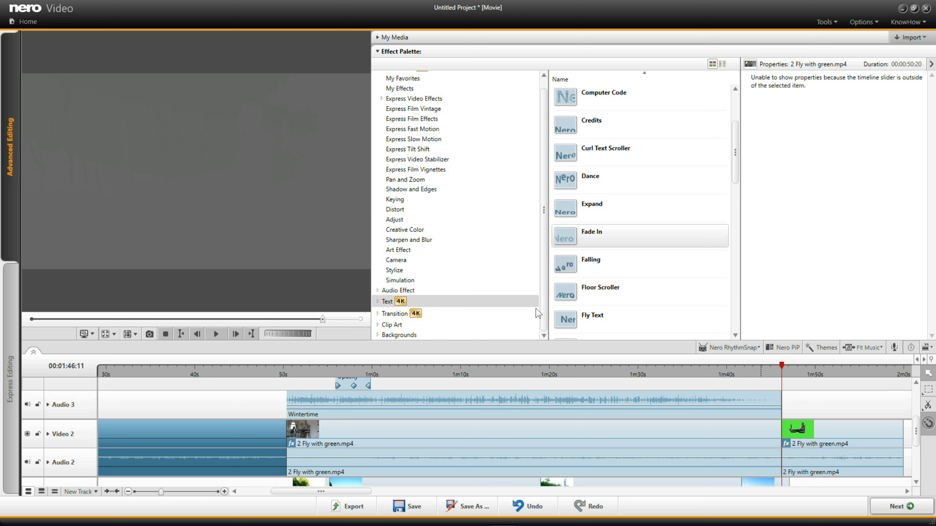
click(576, 461)
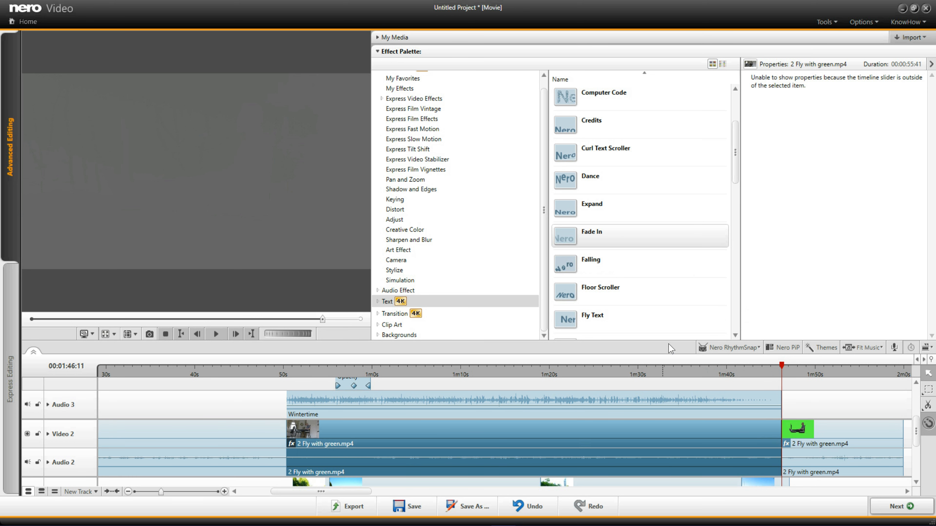
drag(780, 365, 552, 365)
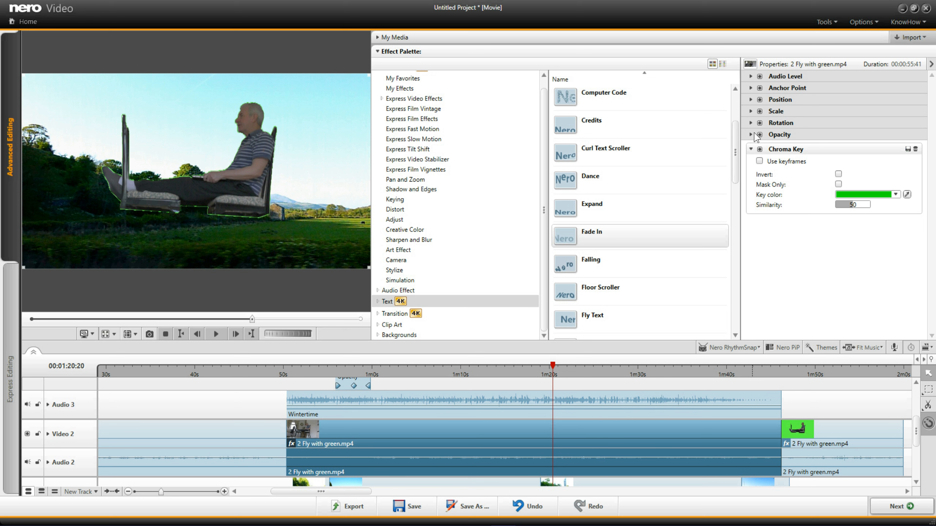
click(750, 76)
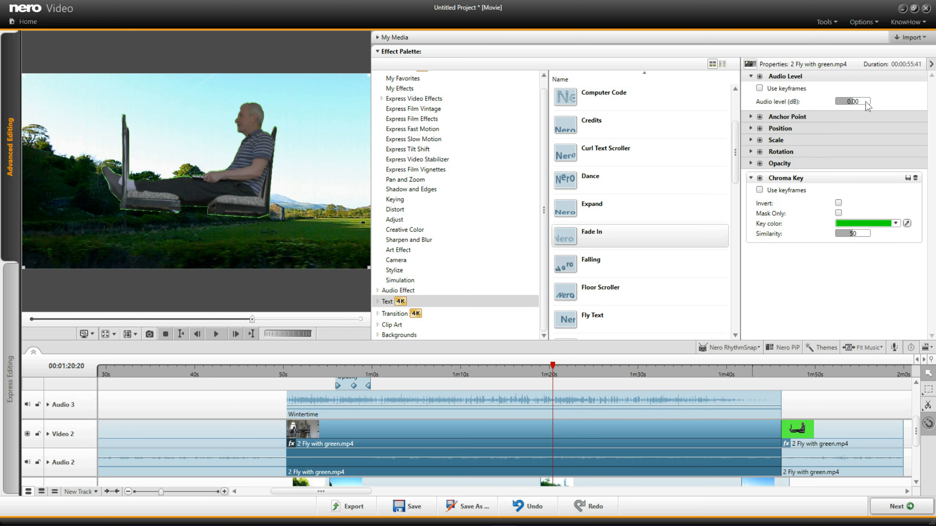
click(857, 103)
text(6)
key(Return)
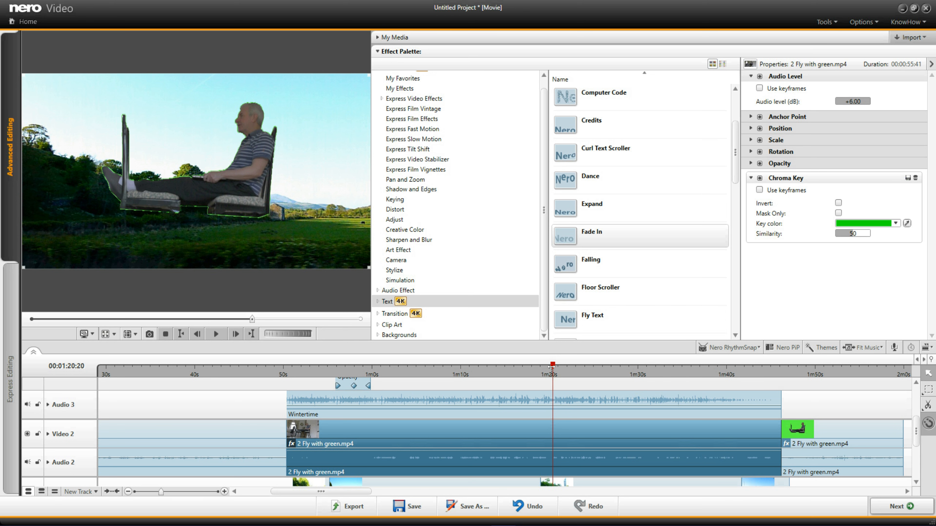
Step: Minimize Nero Video and launch GIMP from the desktop in a maximized window
drag(915, 432, 913, 371)
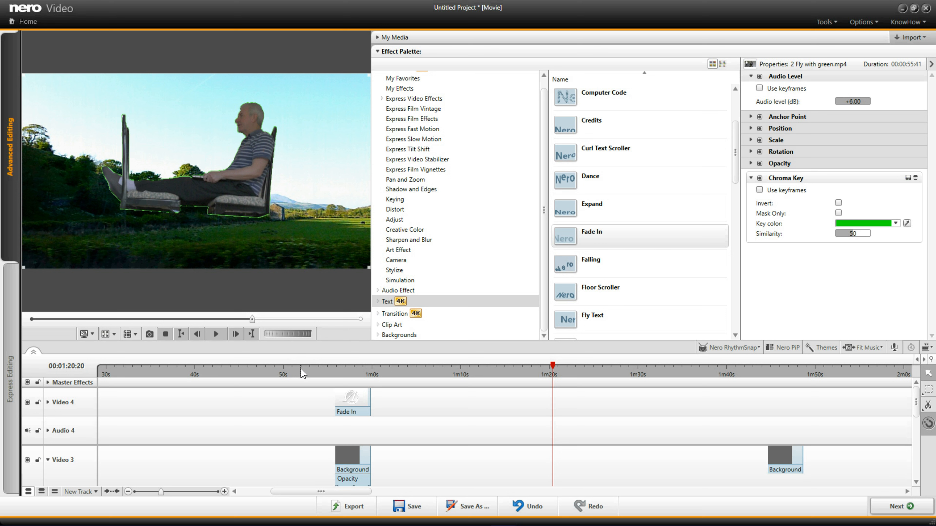
click(902, 9)
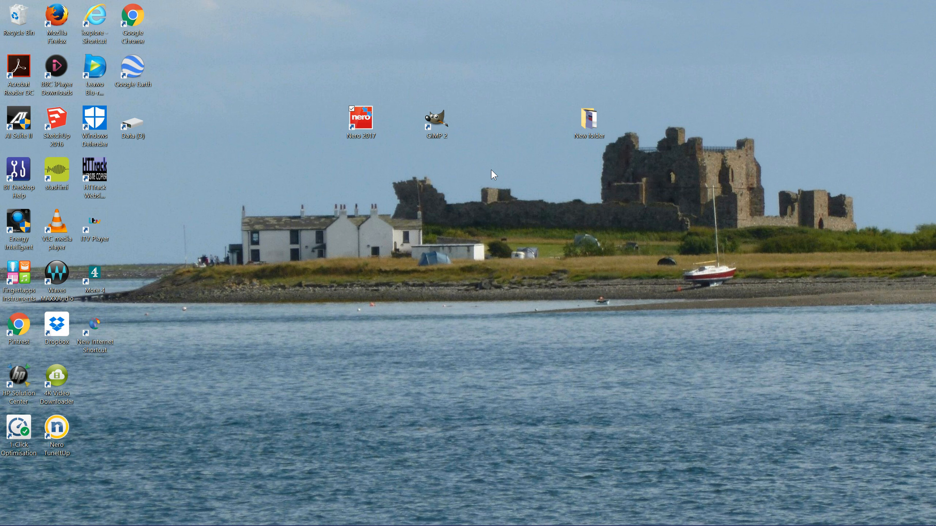
click(438, 127)
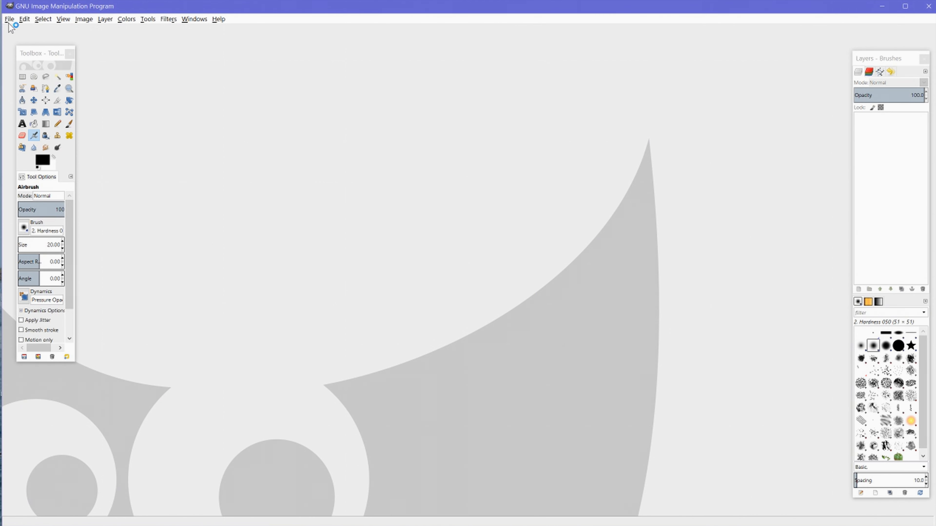
click(906, 7)
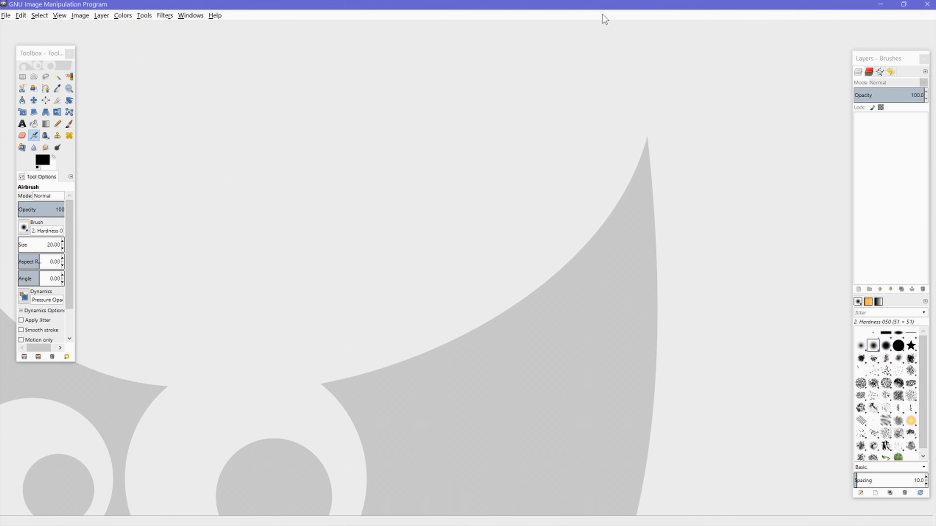
Step: Open the image Snapshot000002.png from the Pictures folder in GIMP
click(5, 16)
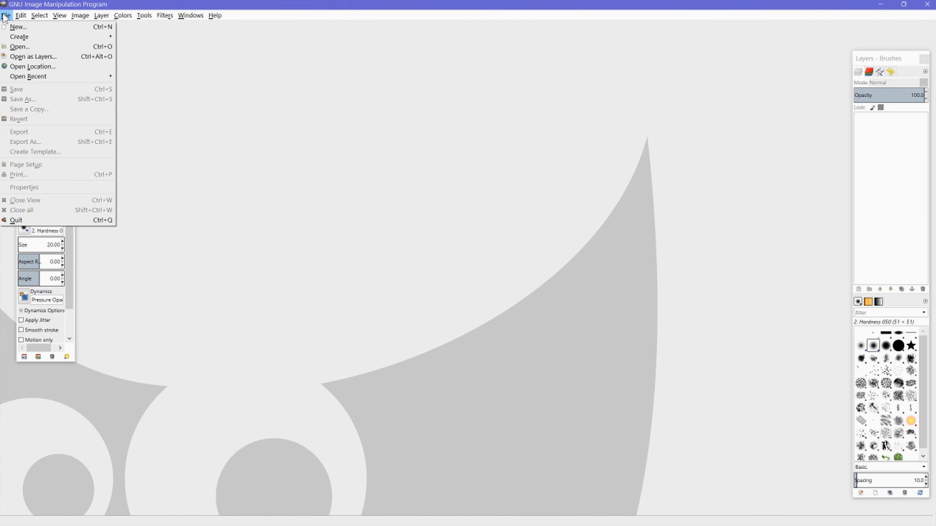
click(20, 46)
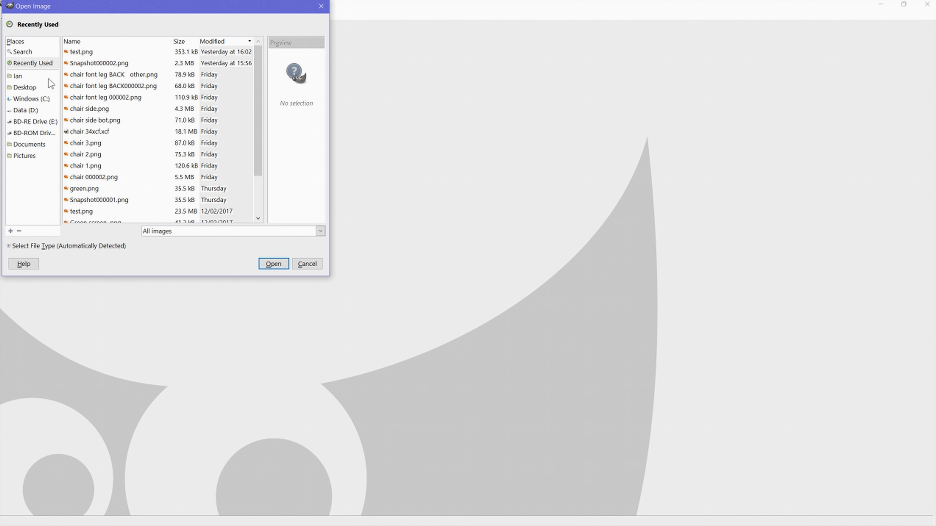
click(31, 155)
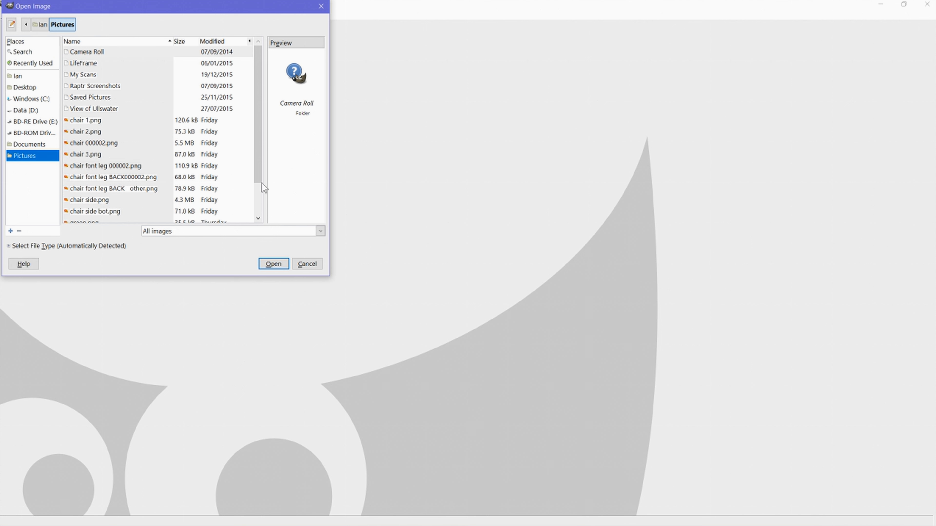
drag(256, 171, 253, 211)
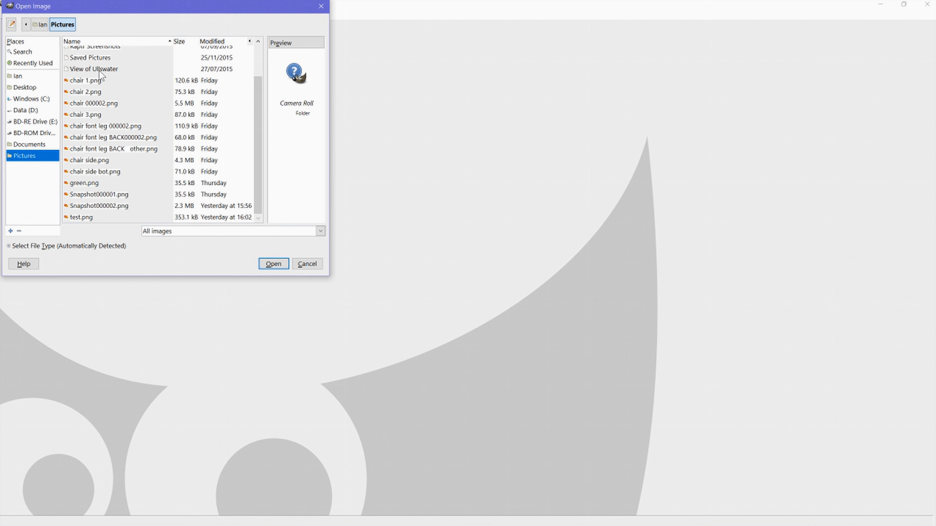
click(98, 83)
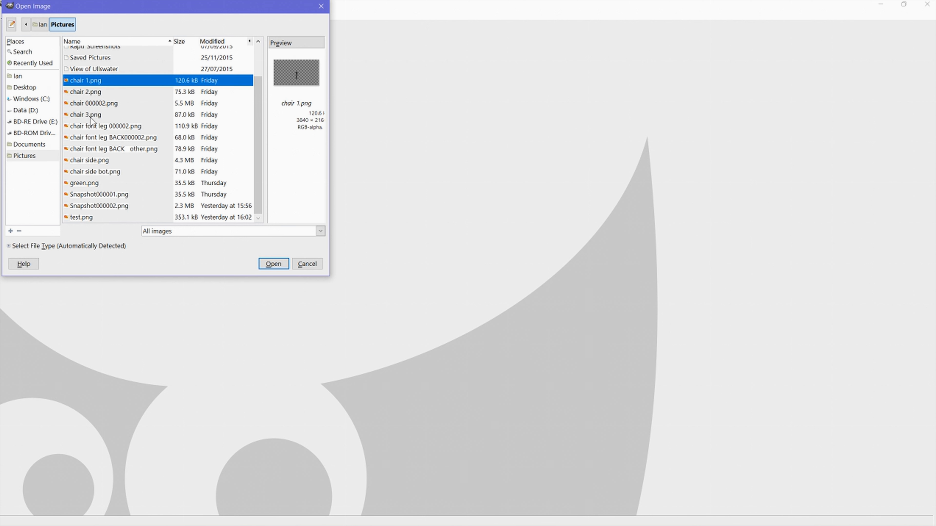
click(88, 199)
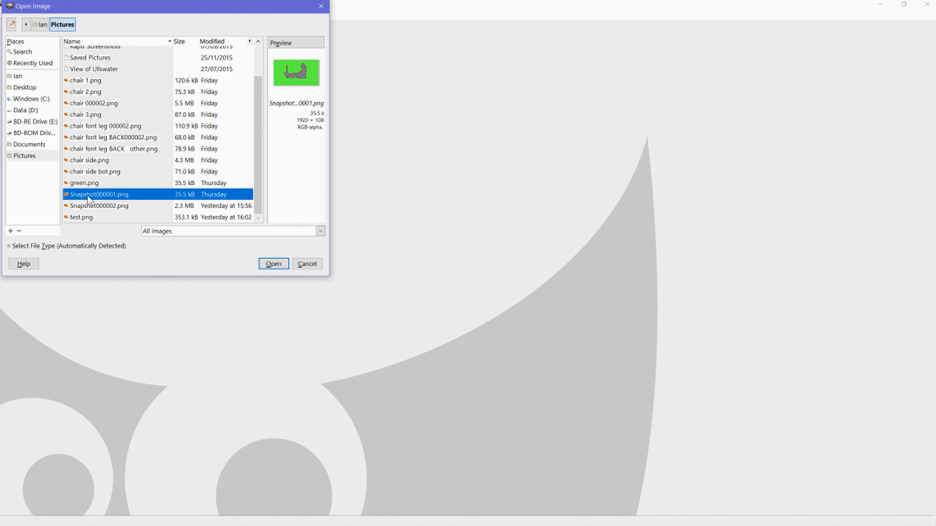
click(91, 207)
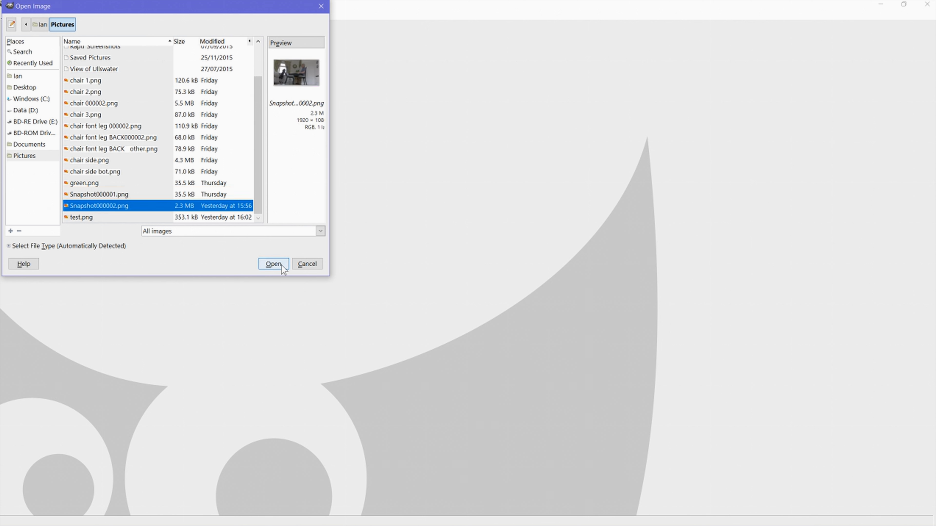
click(274, 264)
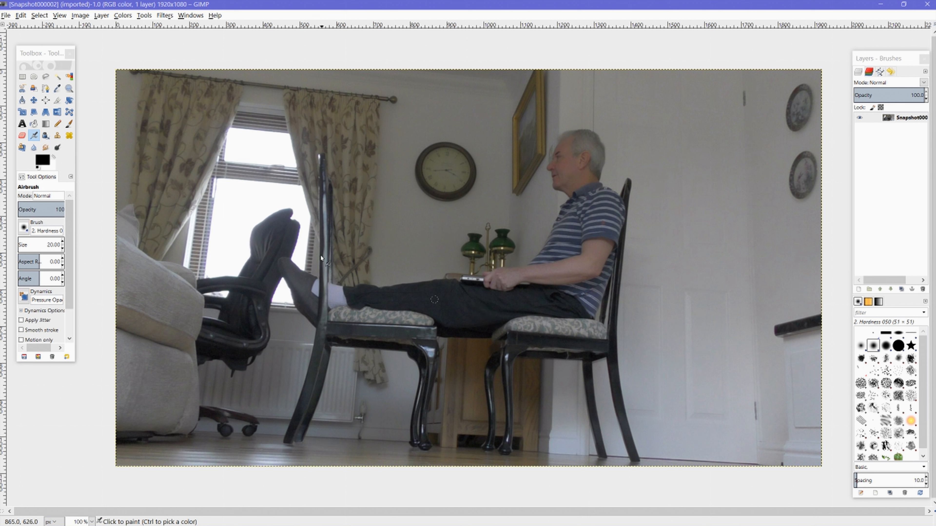
Step: Activate the Free Select tool and add an alpha channel to the Snapshot000002.png layer
click(45, 77)
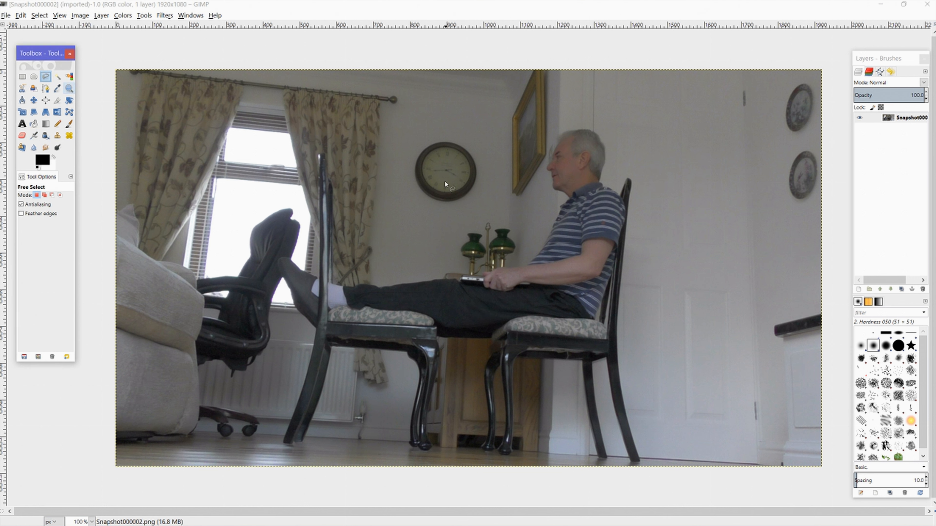
right_click(912, 120)
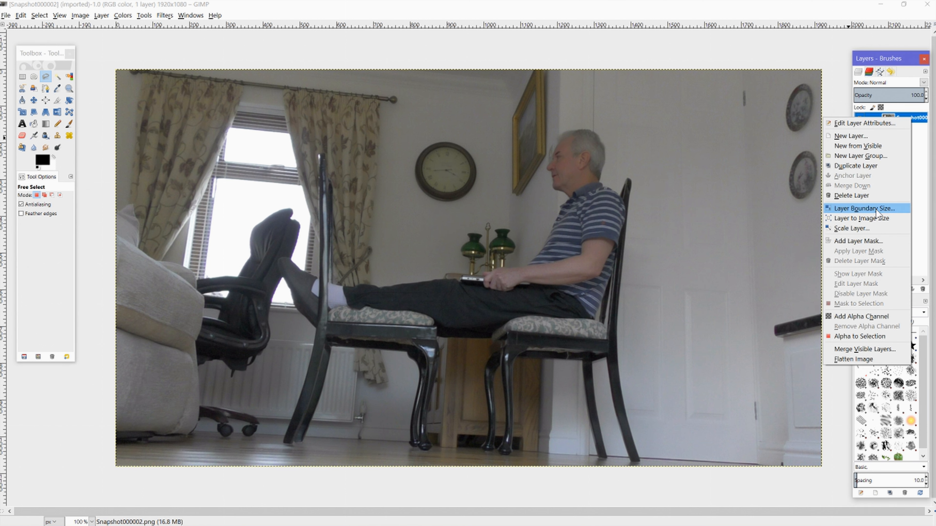
click(877, 317)
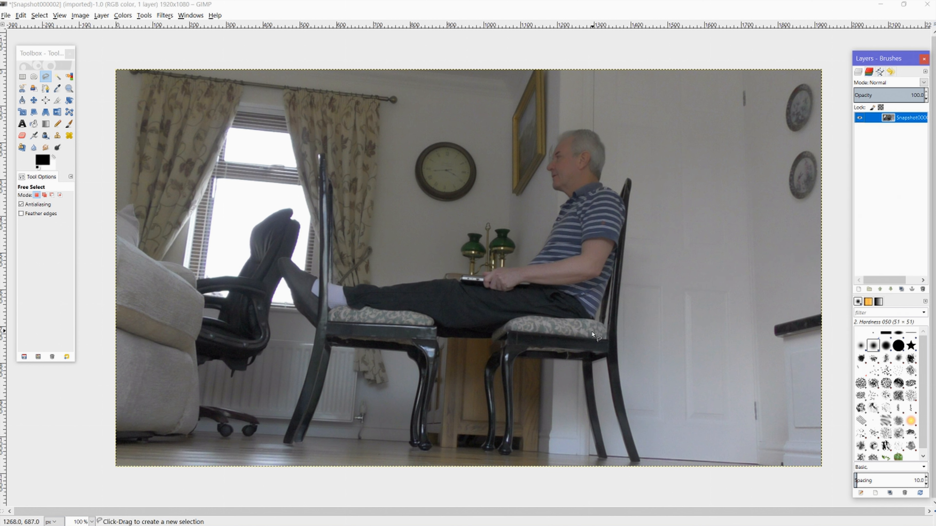
Step: Outline the outermost back leg of the man's chair with a closed free selection and invert the selection
click(605, 351)
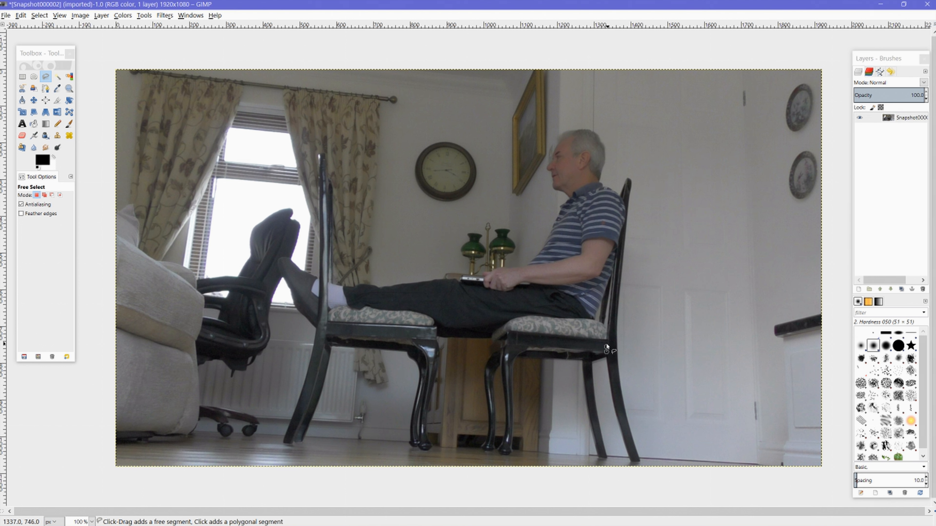
click(610, 344)
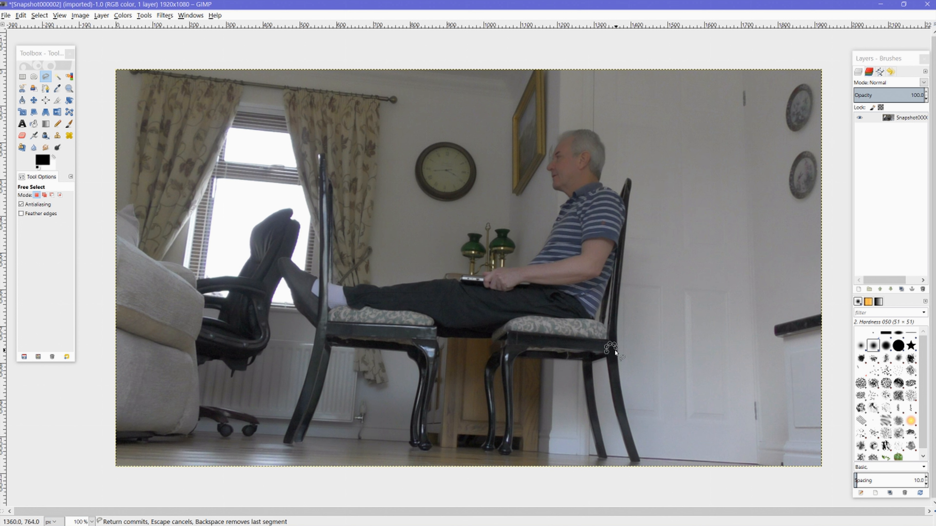
click(619, 370)
click(622, 394)
click(628, 425)
click(640, 462)
click(606, 353)
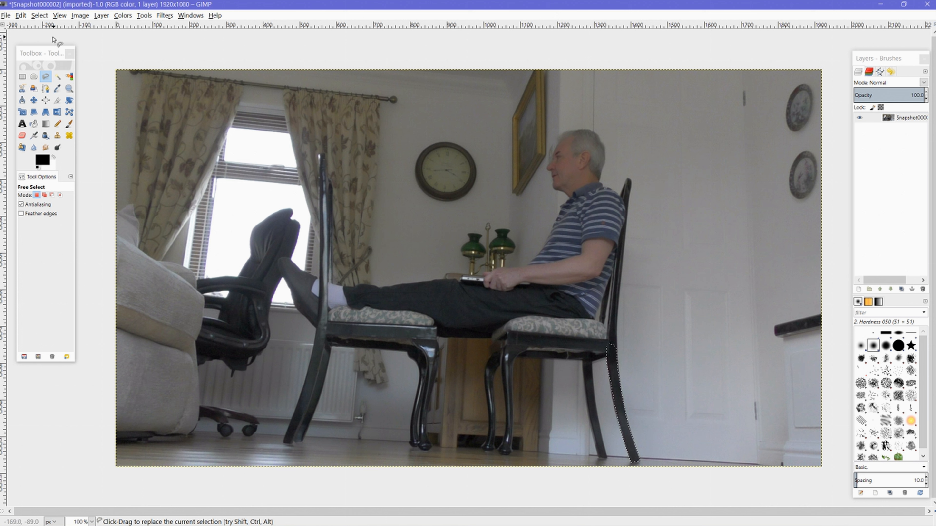
click(43, 17)
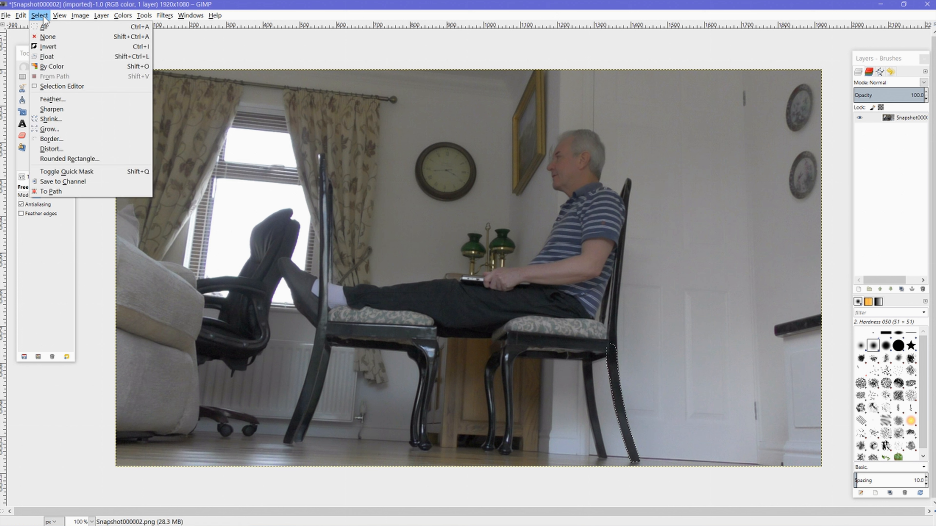
click(51, 46)
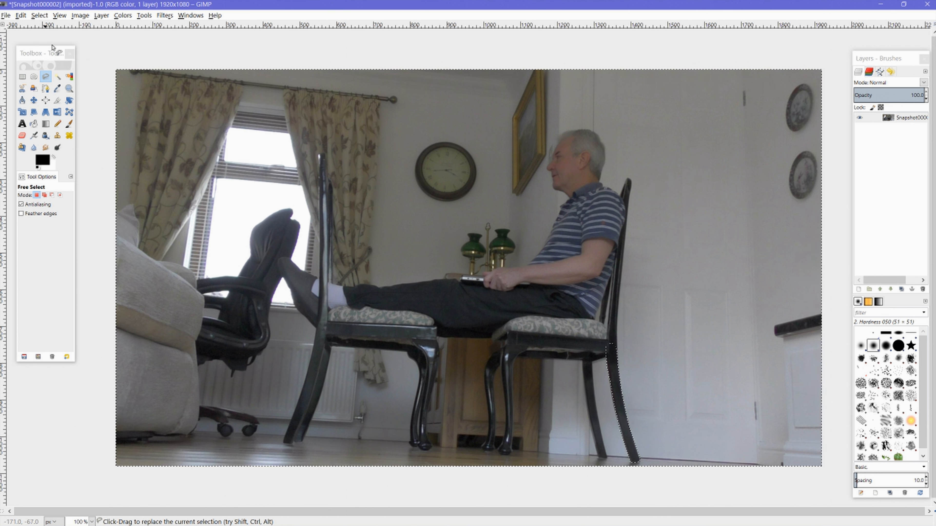
Step: Erase everything around the chair leg with the 2. Hardness 100 brush at size 658.46, and move the leg to the canvas centre
click(22, 136)
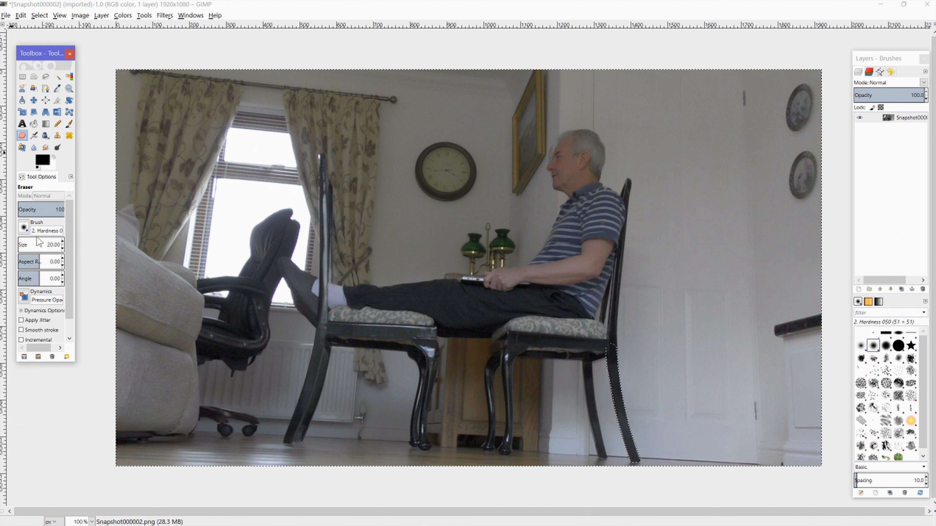
click(42, 244)
drag(42, 252, 46, 251)
mouse_move(241, 314)
mouse_down()
mouse_move(251, 155)
mouse_move(177, 108)
mouse_move(188, 355)
mouse_move(200, 417)
mouse_move(790, 418)
mouse_move(777, 309)
mouse_move(781, 178)
mouse_move(635, 130)
mouse_move(373, 113)
mouse_move(299, 201)
mouse_move(581, 313)
mouse_move(762, 330)
mouse_move(832, 480)
mouse_up()
click(899, 346)
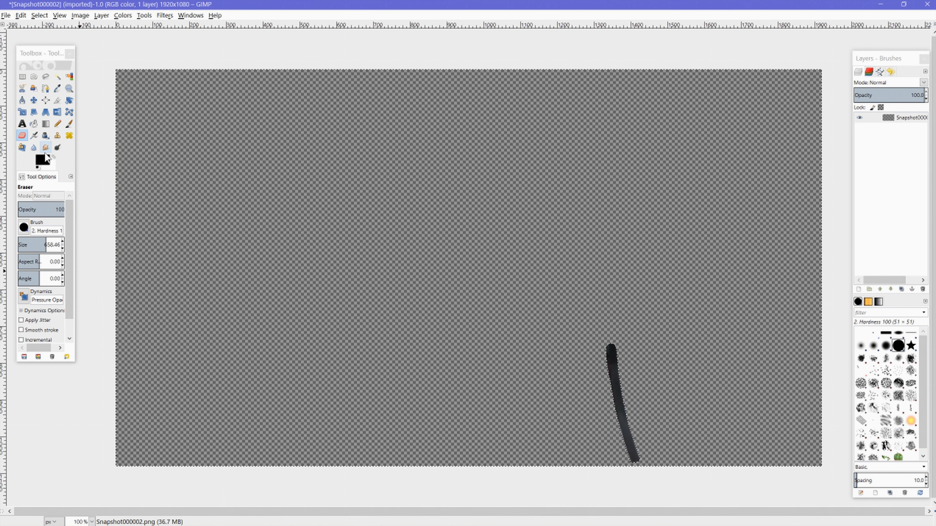
click(35, 100)
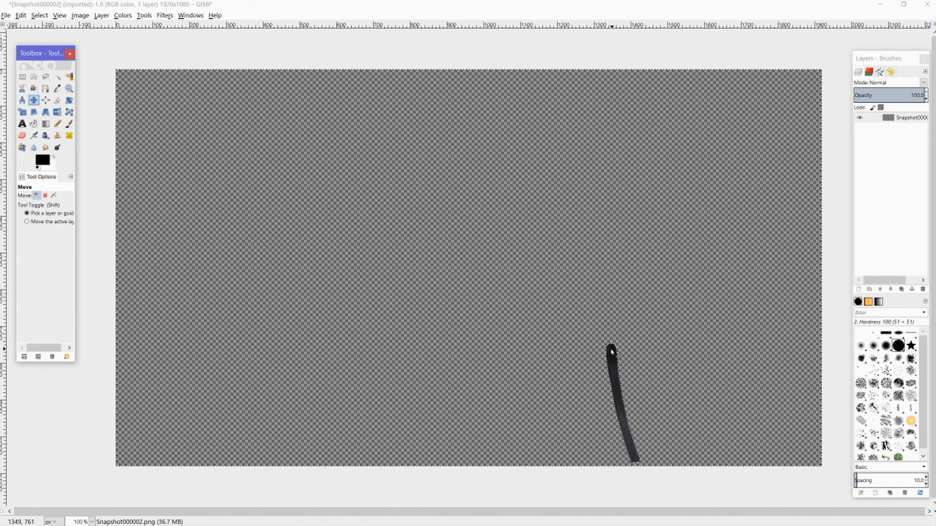
mouse_move(609, 346)
mouse_down()
mouse_move(545, 291)
mouse_move(456, 253)
mouse_move(487, 263)
mouse_move(475, 247)
mouse_move(475, 267)
mouse_up()
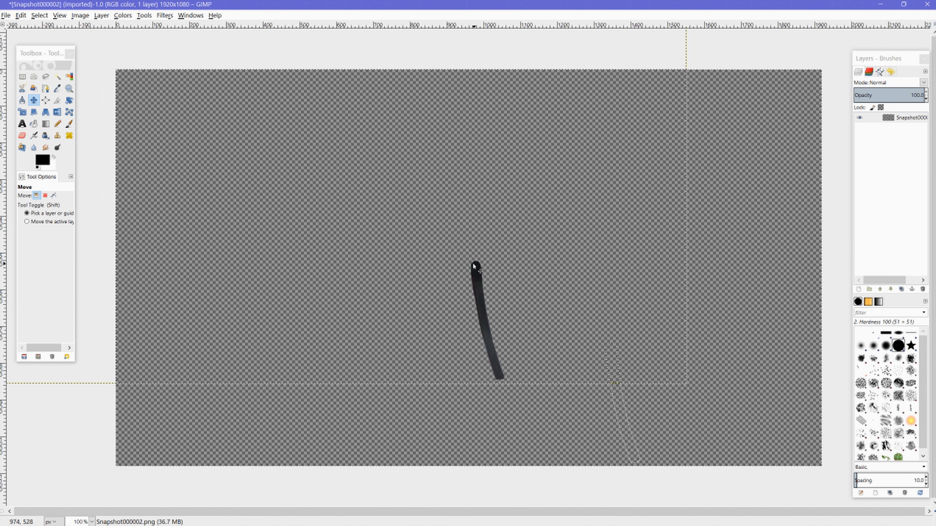
Step: Export the isolated chair leg to the Pictures folder as a PNG image named testing 1.png with the default export options
click(5, 15)
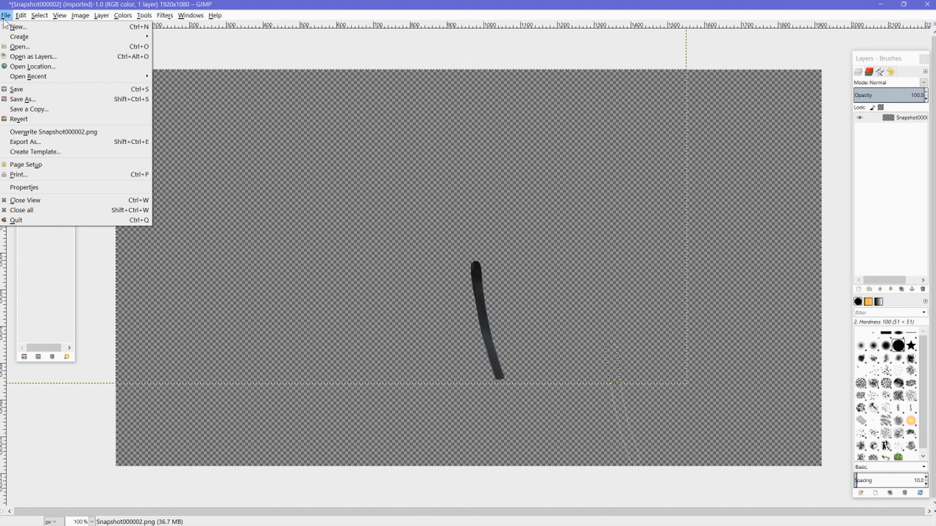
click(27, 142)
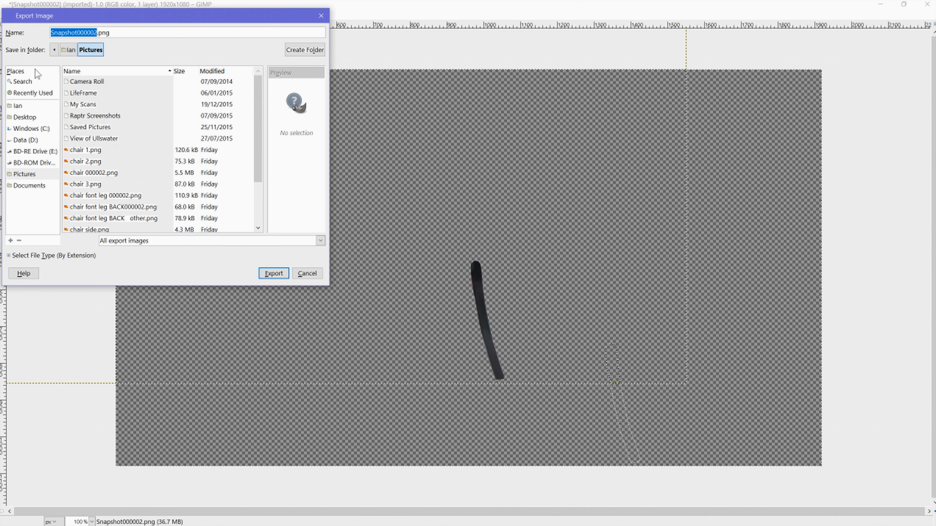
click(96, 35)
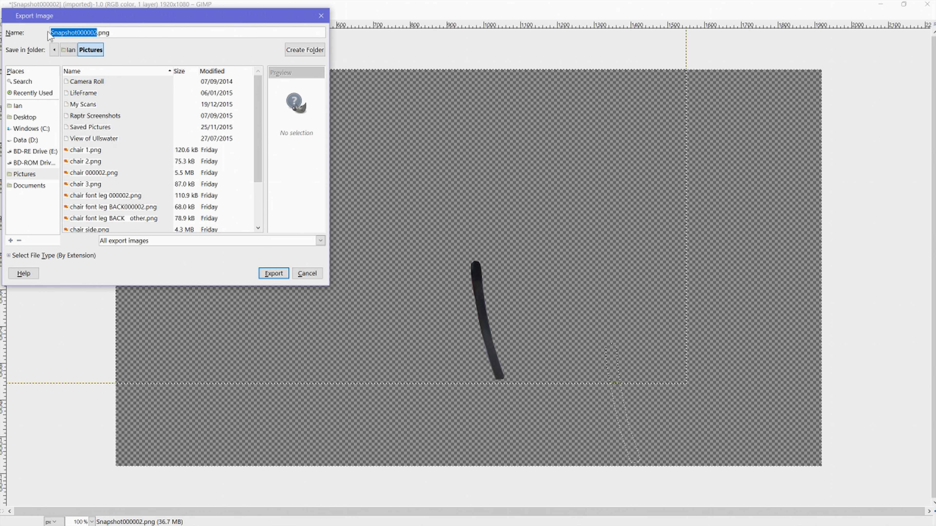
text(testing 1)
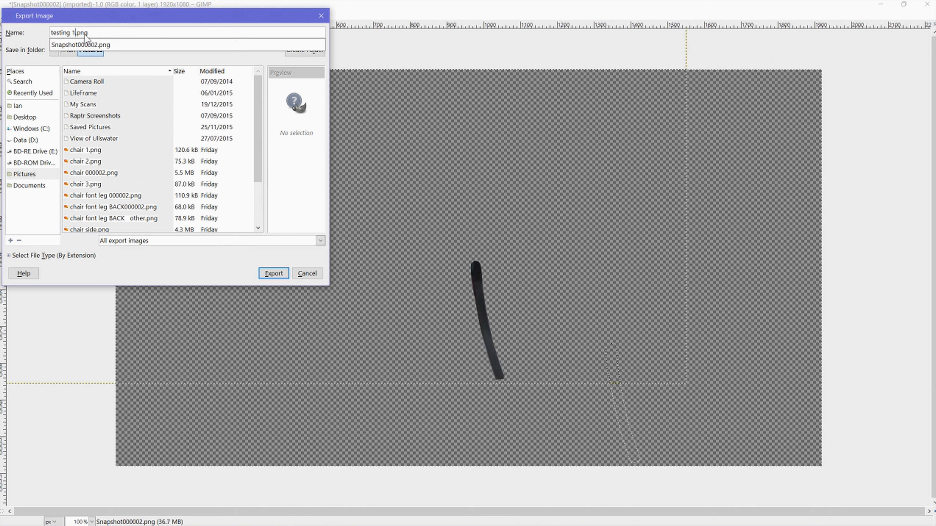
click(321, 241)
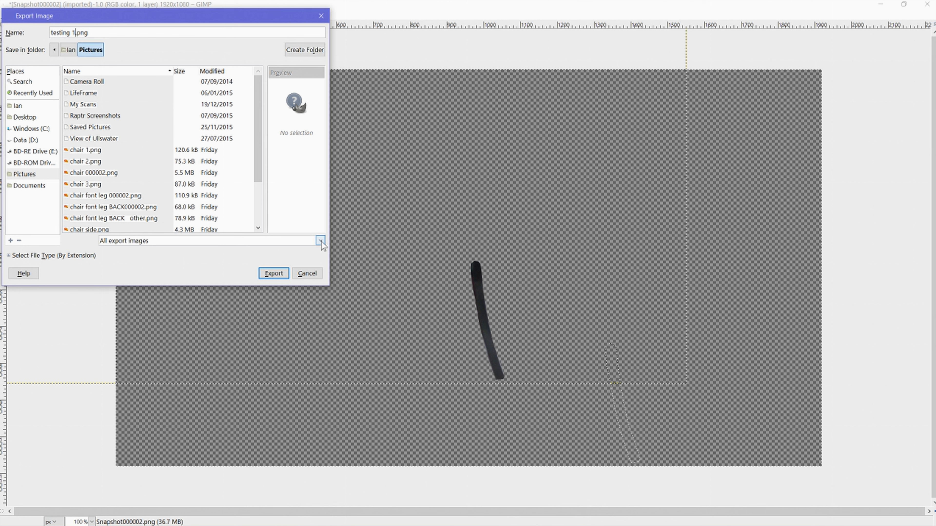
click(320, 241)
drag(323, 299, 318, 393)
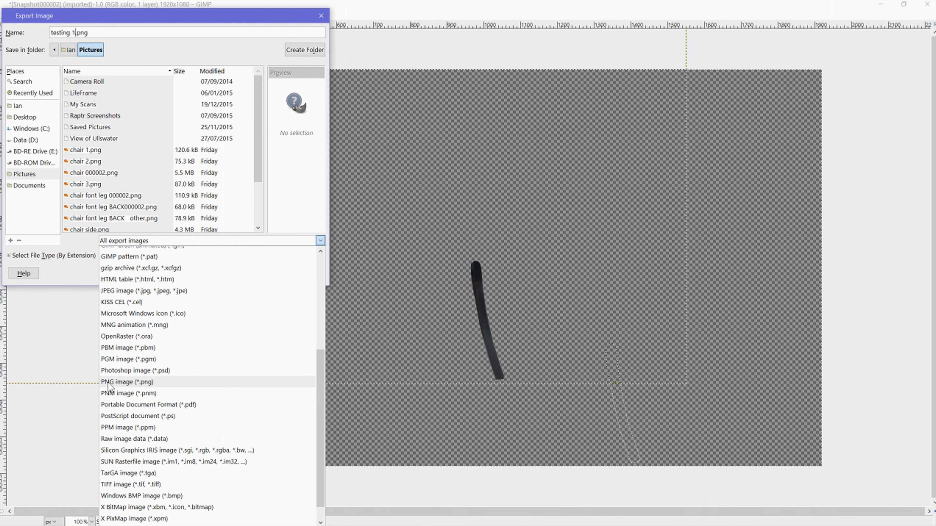
click(151, 382)
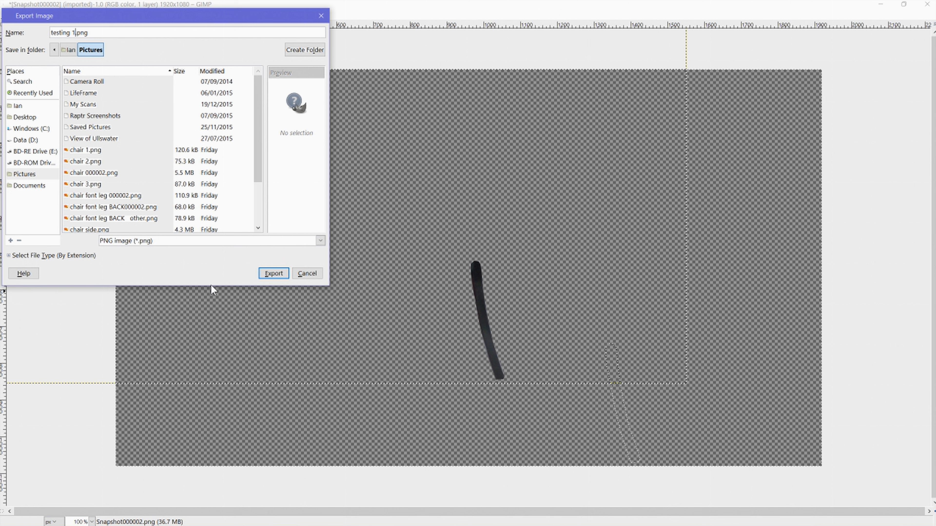
click(279, 276)
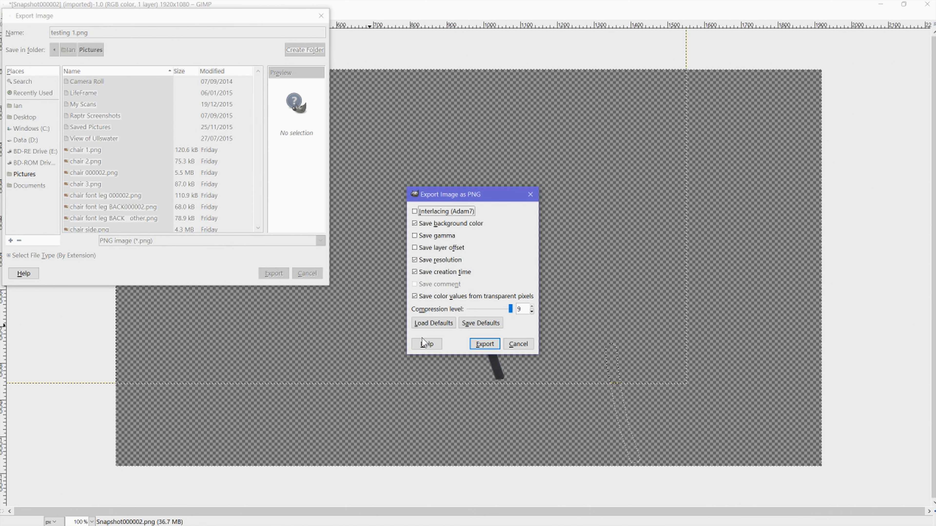
click(485, 344)
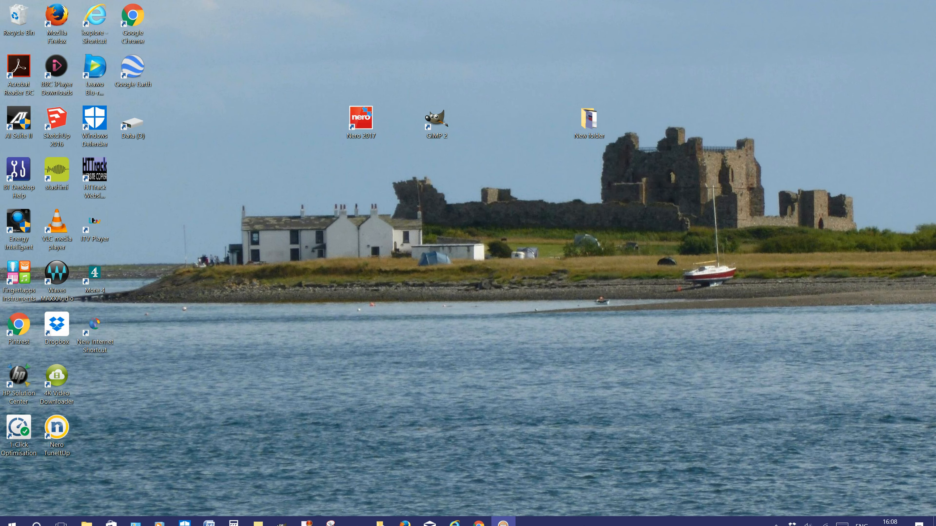
Step: Switch to Nero Video and import Testing 1.png from the Pictures folder into the project media
click(503, 517)
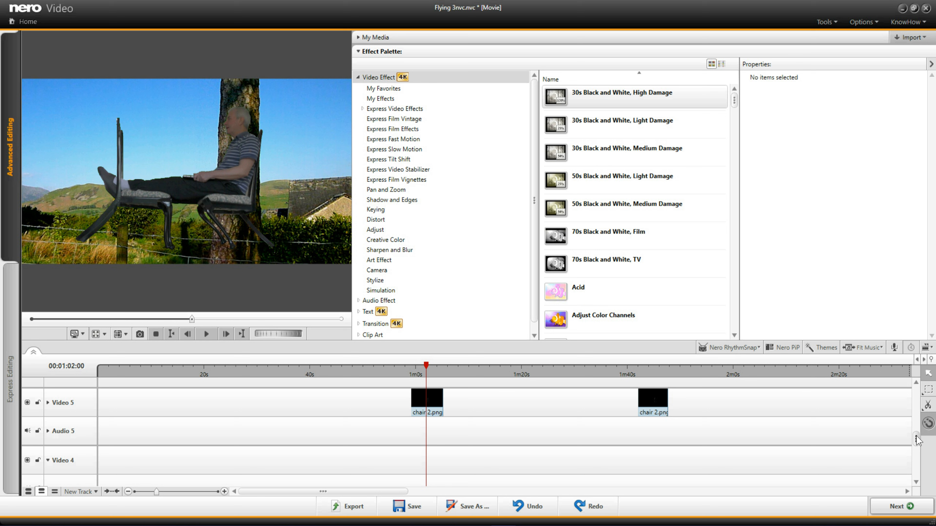
drag(917, 440, 918, 479)
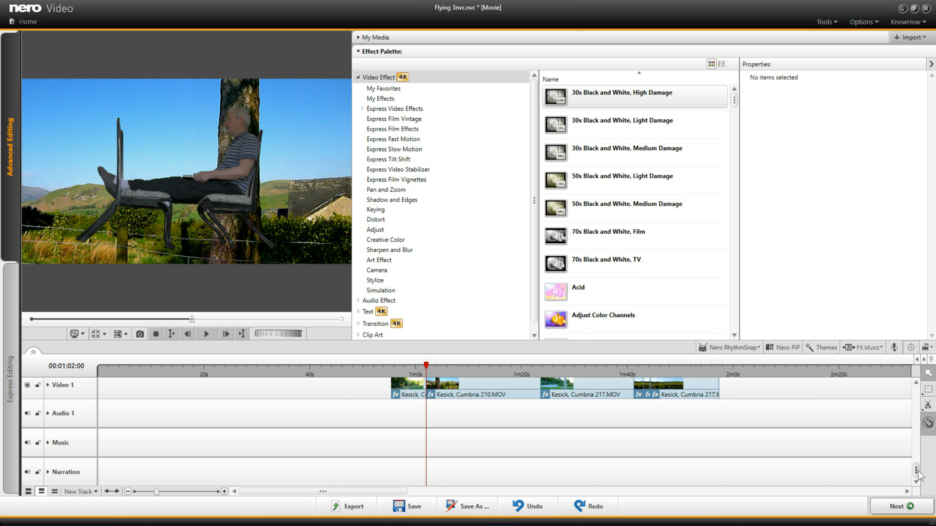
drag(917, 475, 919, 394)
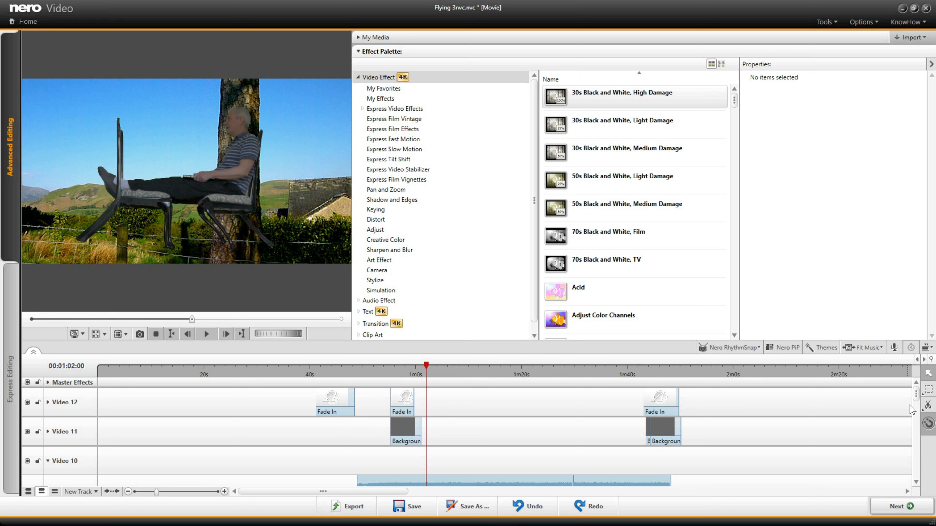
drag(916, 396, 920, 433)
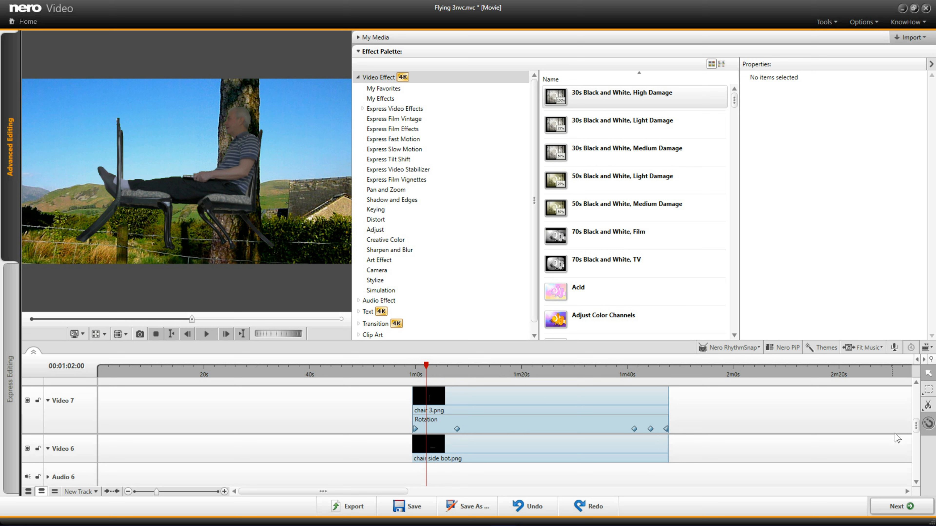
drag(916, 428, 918, 454)
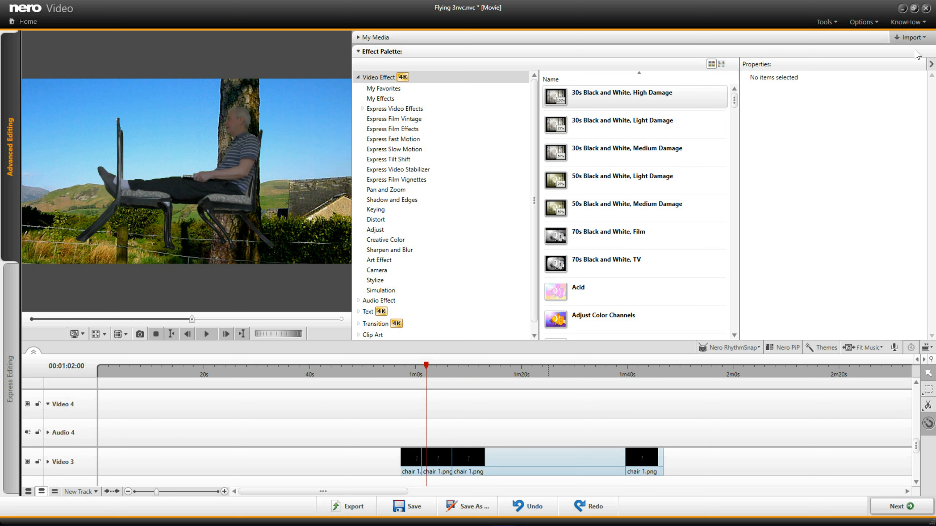
click(924, 38)
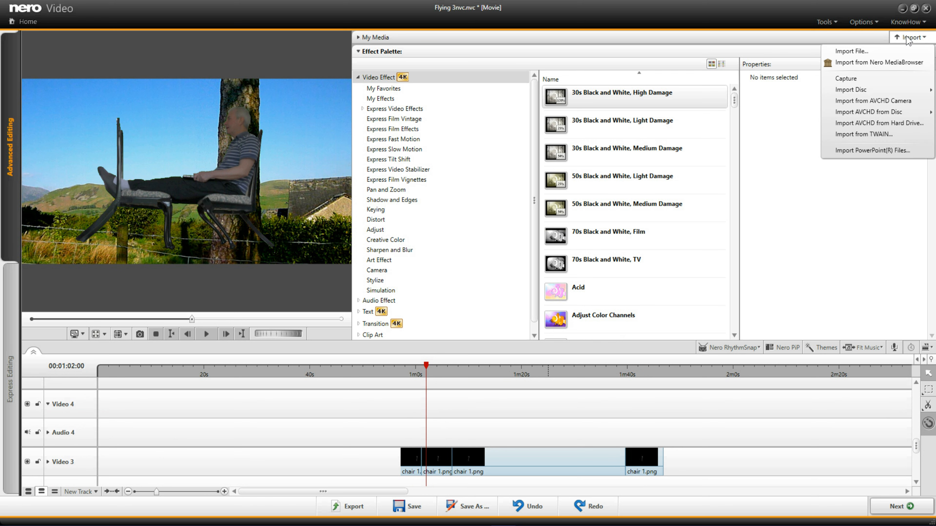
click(876, 52)
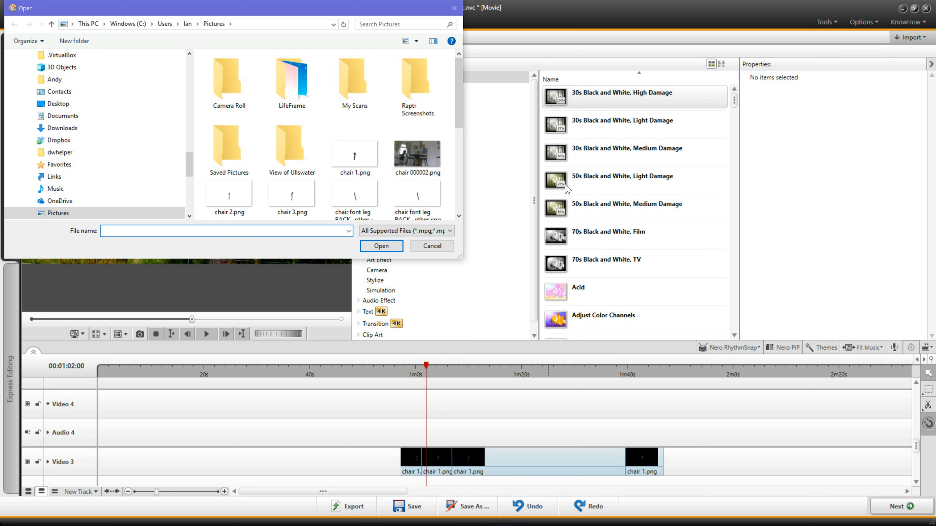
drag(458, 125, 456, 203)
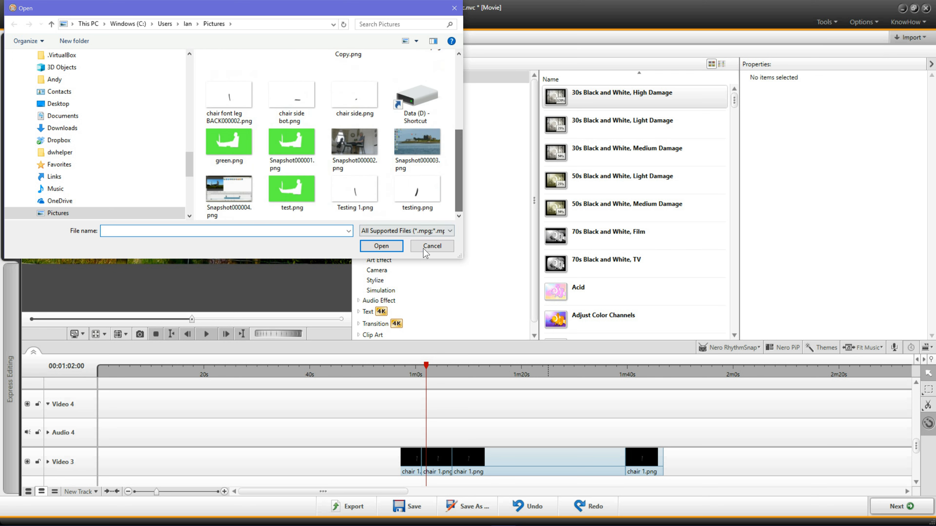
double_click(356, 200)
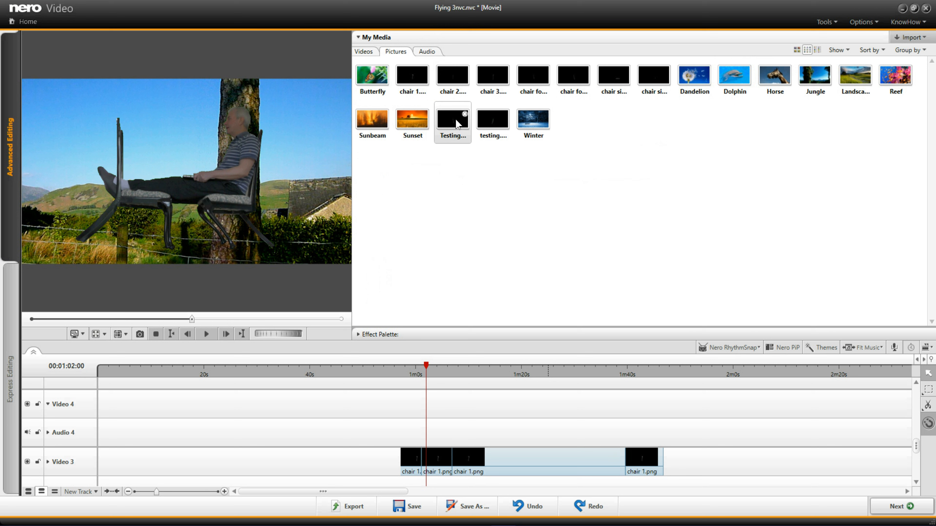
Step: Place the Testing 1.png picture on Video 4 at 00:00:45:18 and shift its frame down and right in the preview
drag(457, 123, 343, 422)
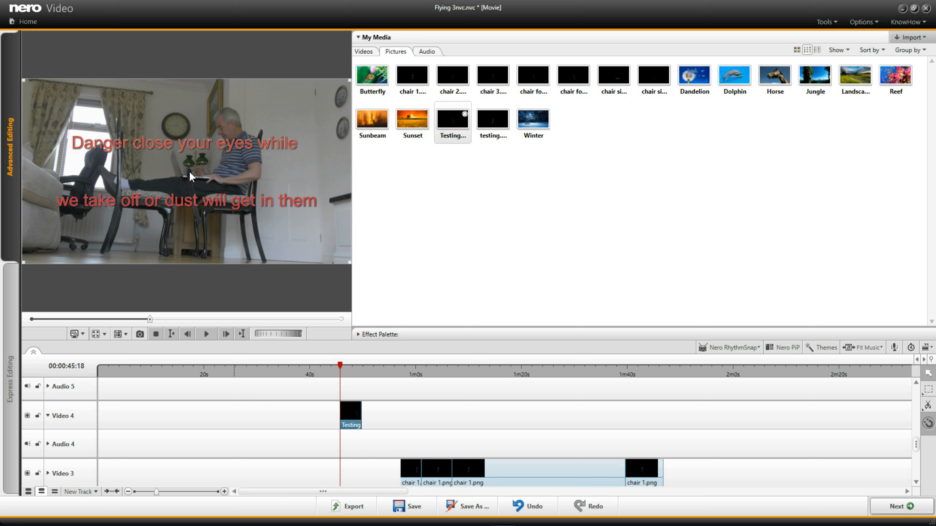
drag(191, 174, 253, 210)
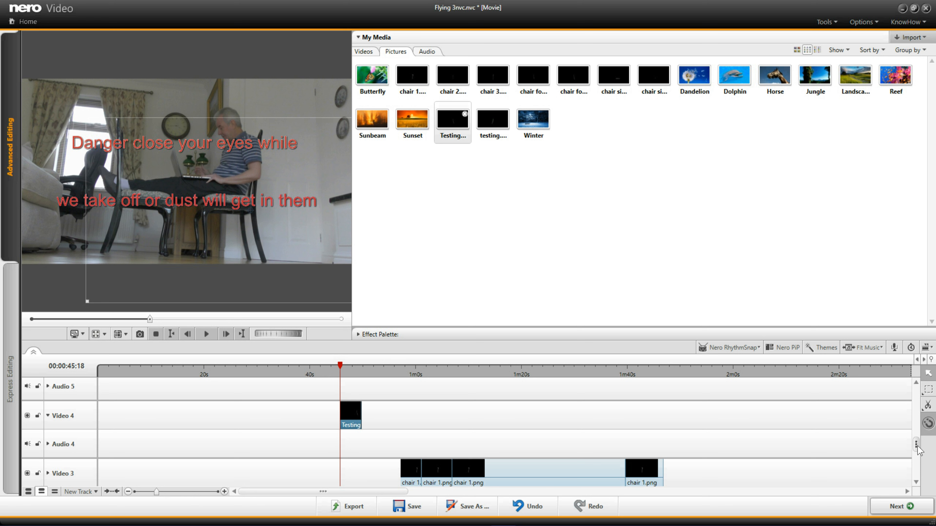
Step: Move the Testing 1.png clip along the Video 4 track to start at about 00:01:02, below the first chair 2.png clip
drag(917, 445, 917, 440)
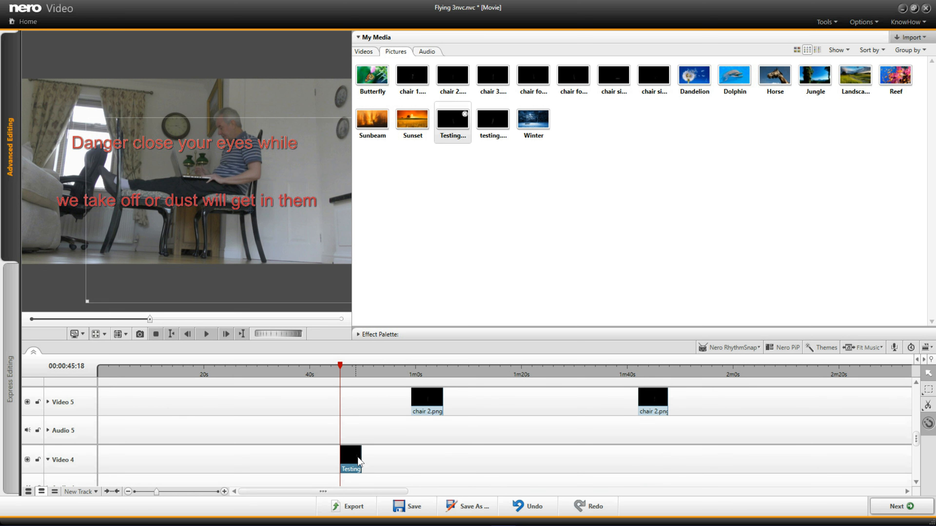
drag(351, 457, 514, 483)
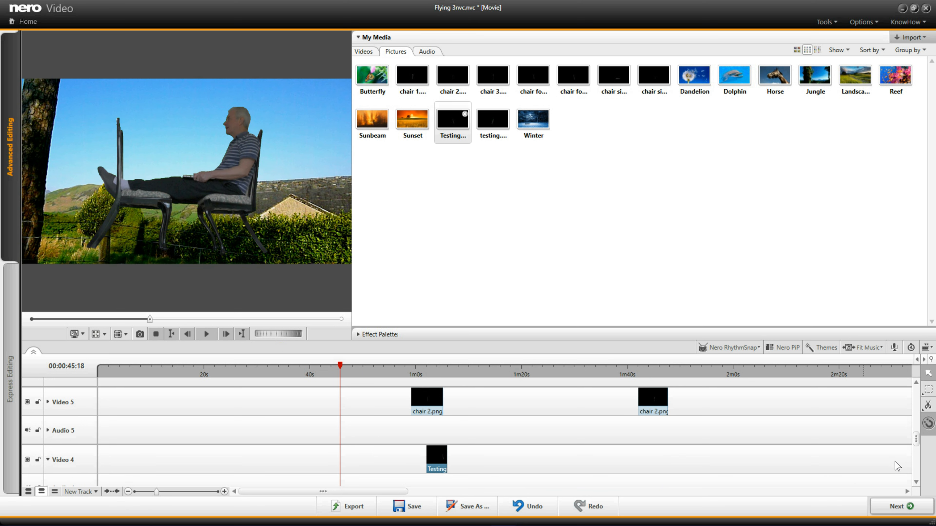
drag(917, 442, 917, 430)
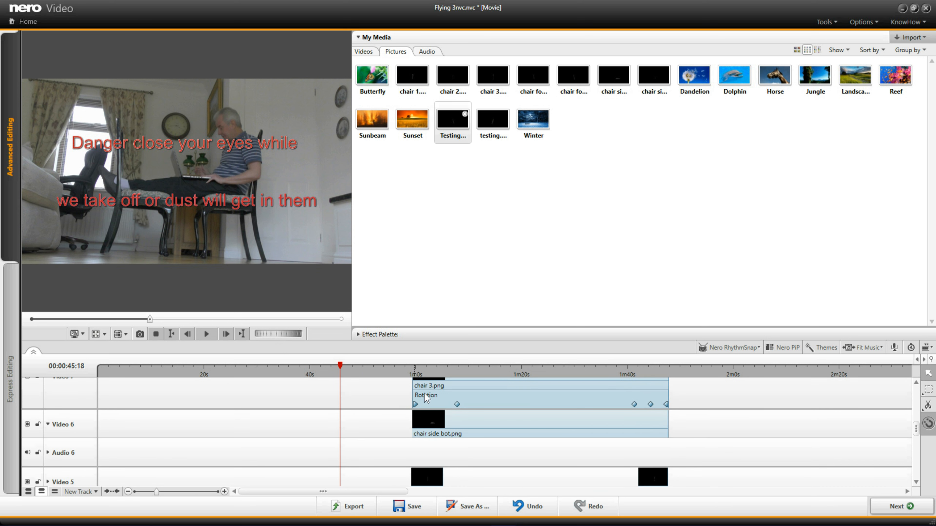
Step: Move the Testing 1.png clip on Video 4 to start at 00:00:59:11, aligned with the start of the chair side bot.png clip
drag(361, 376, 411, 413)
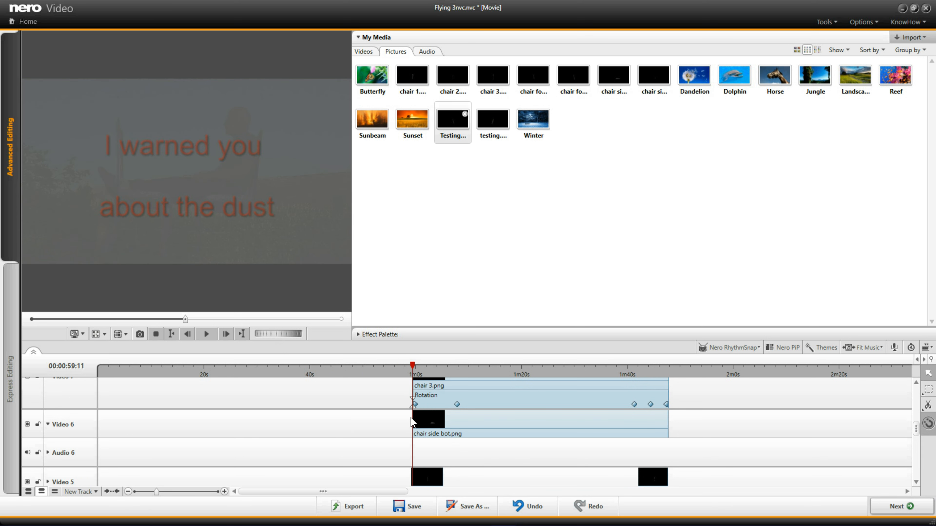
drag(916, 429, 918, 440)
drag(442, 449, 426, 463)
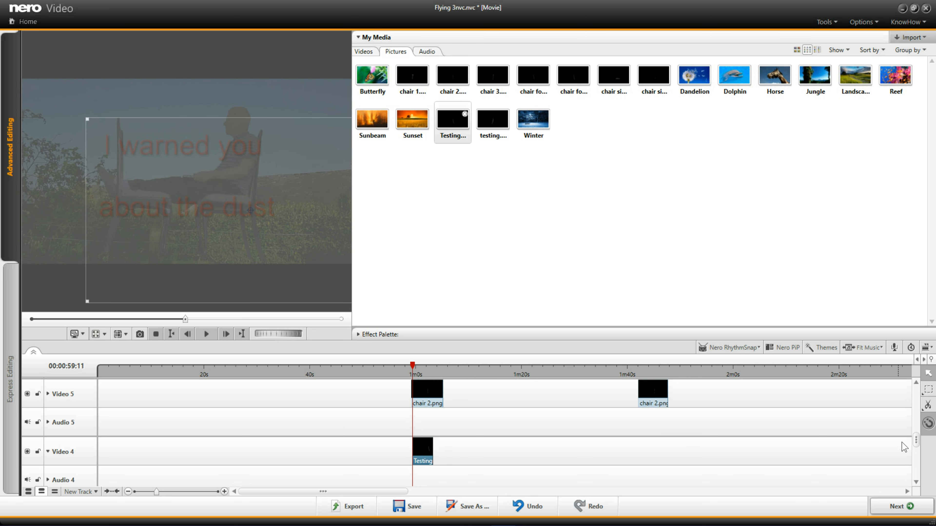
Step: Extend the end of the Testing 1.png clip on Video 4 to 00:01:47:18, matching the end of the chair 3.png clip
scroll(917, 440, up, 3)
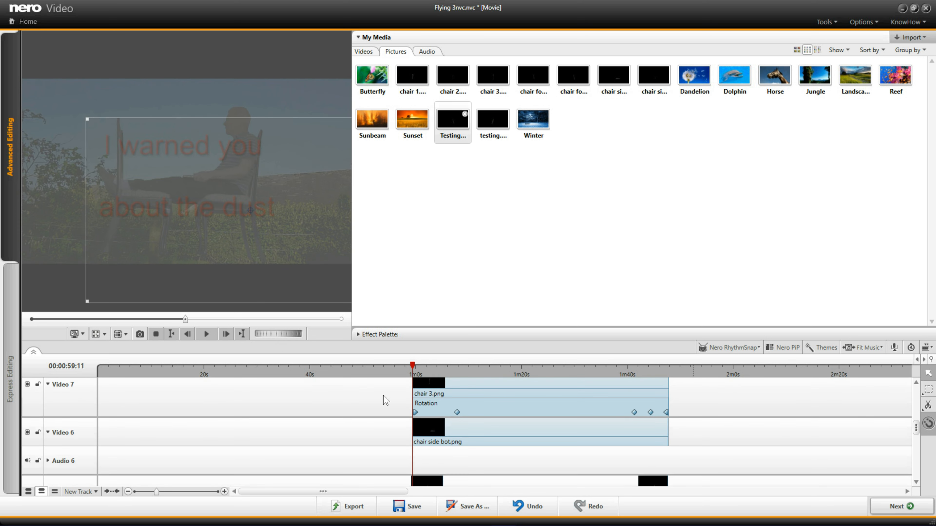
drag(412, 365, 664, 450)
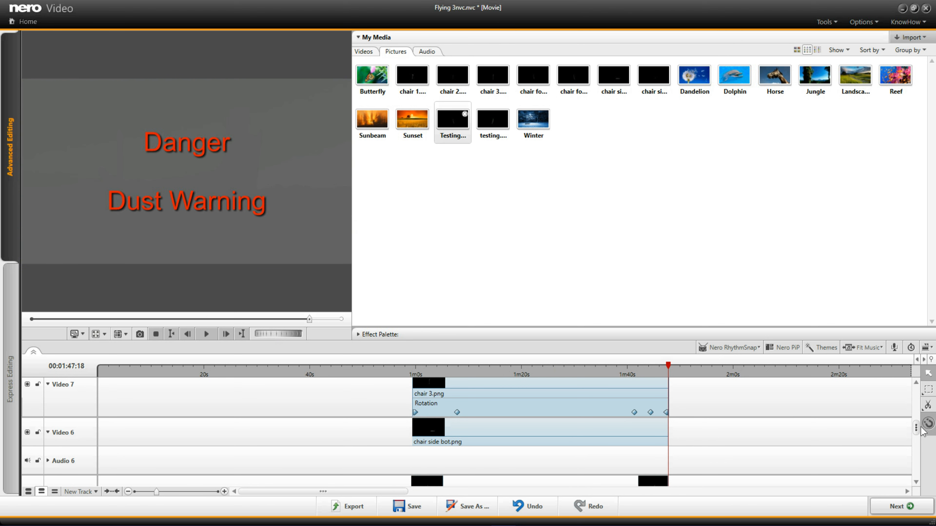
drag(917, 432, 916, 442)
drag(430, 455, 667, 454)
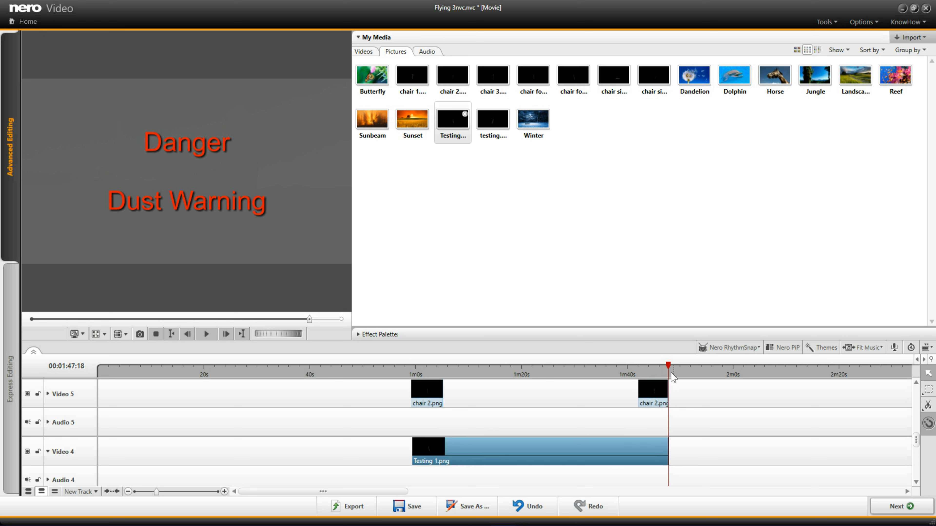
Step: Enable rotation keyframes for the Testing 1.png clip and rotate its frame to -76° at 00:01:18:04
drag(669, 365, 513, 439)
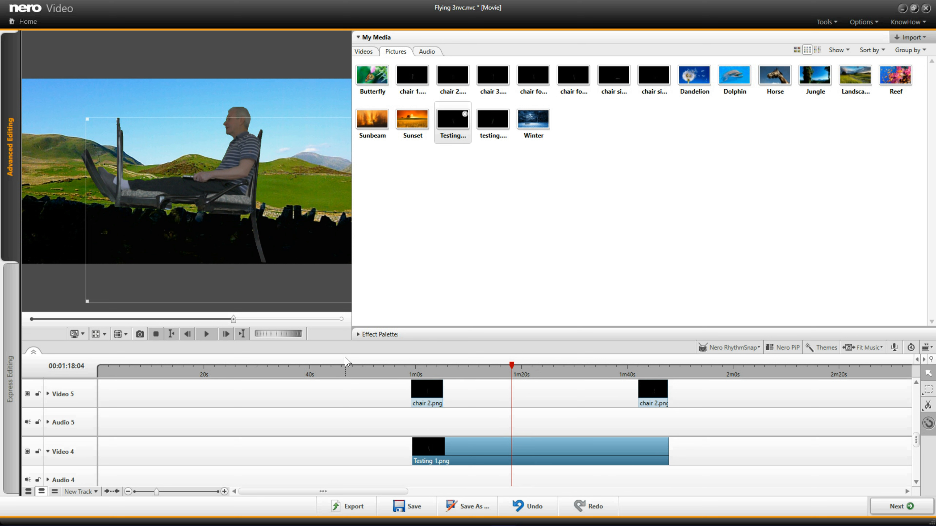
click(358, 335)
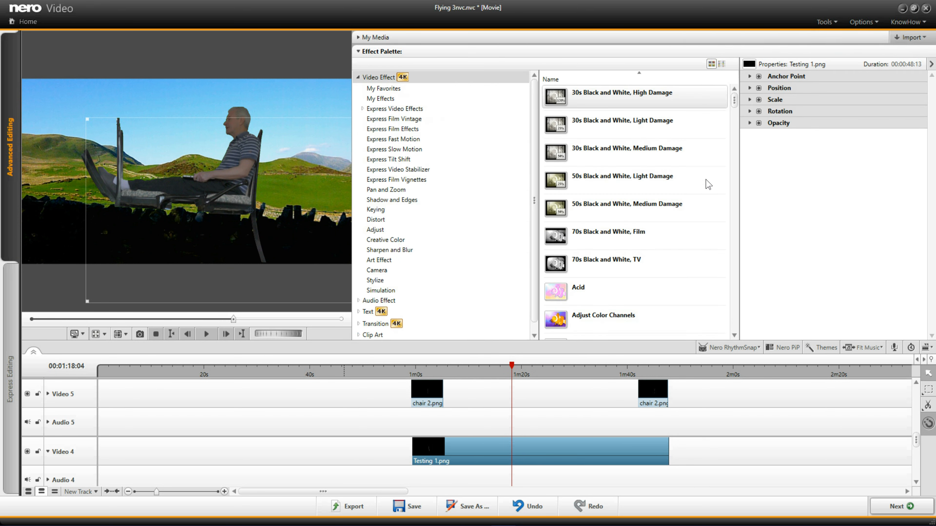
click(750, 111)
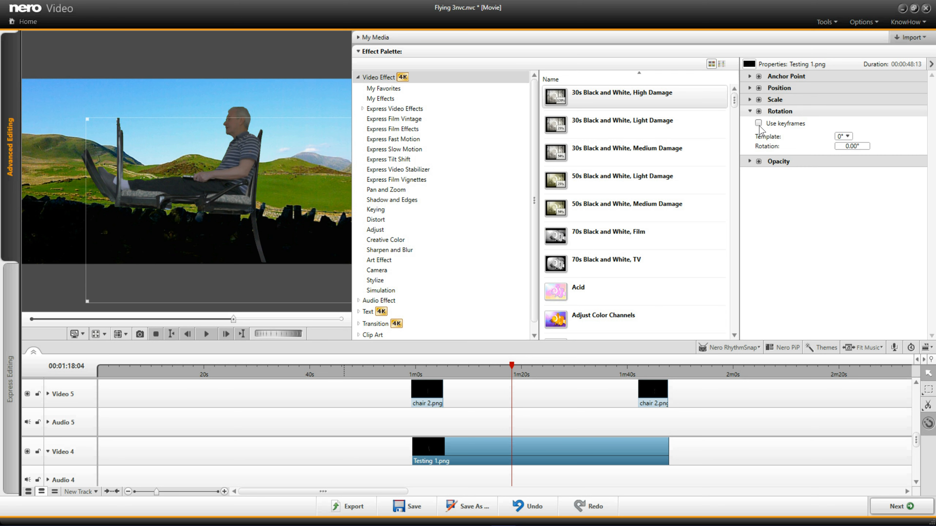
click(759, 124)
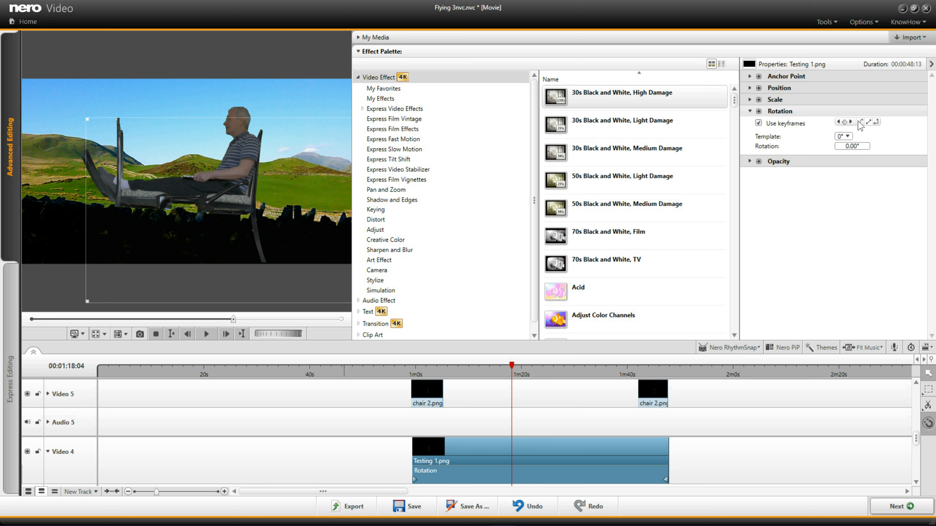
click(860, 121)
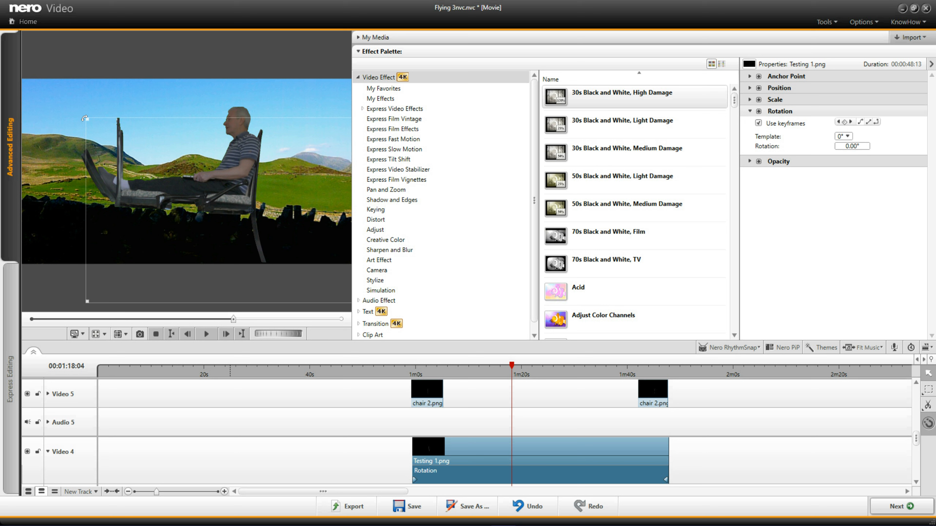
drag(84, 118, 133, 338)
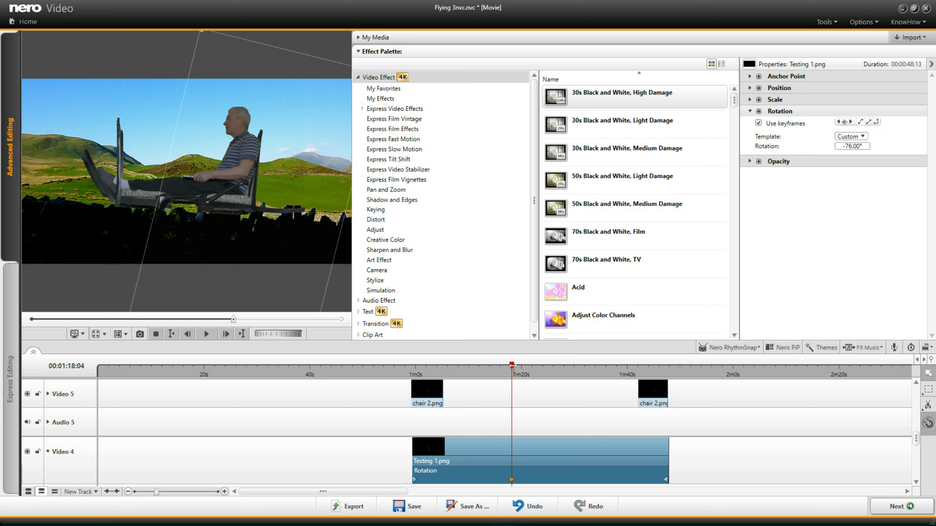
Step: Move the -76° rotation keyframe of Testing 1.png to 00:01:05:06, at the end of the first chair 2.png clip
click(503, 372)
drag(503, 380, 439, 444)
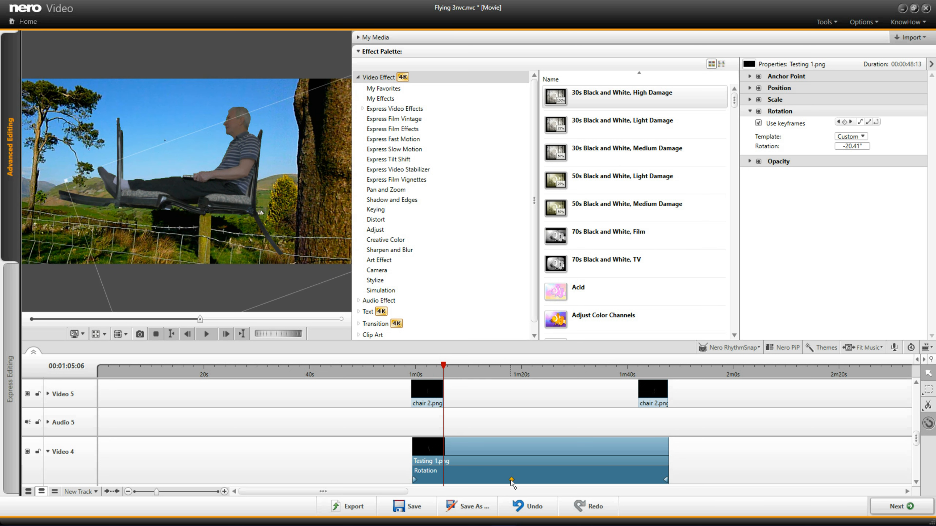
drag(511, 479, 444, 486)
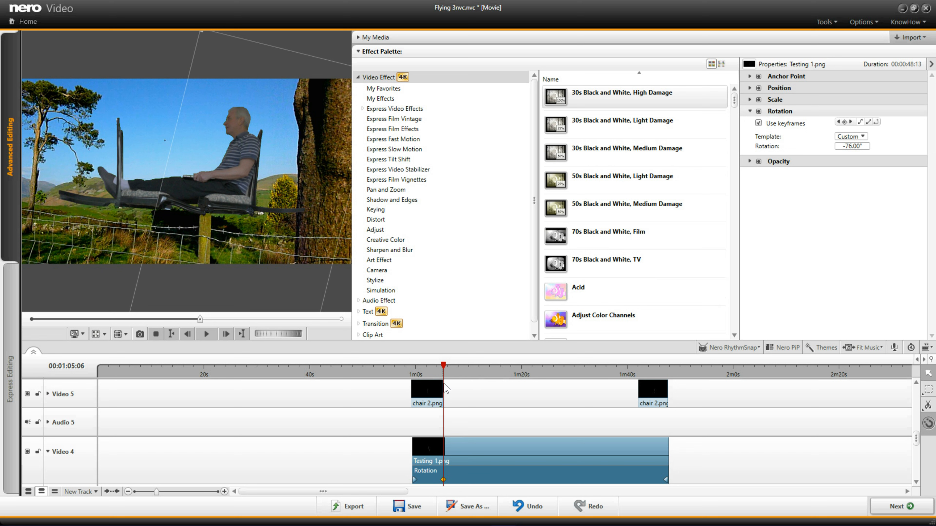
Step: Add a -76° rotation keyframe to Testing 1.png at 00:01:42:02, where the second chair 2.png clip starts
drag(443, 384, 638, 433)
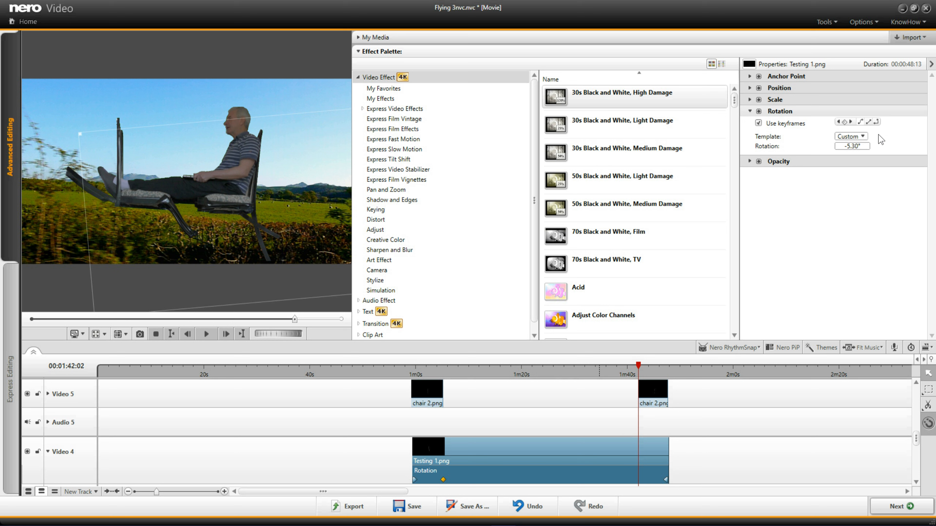
click(863, 147)
click(863, 147)
key(BackSpace)
key(BackSpace)
key(BackSpace)
text(76)
key(Return)
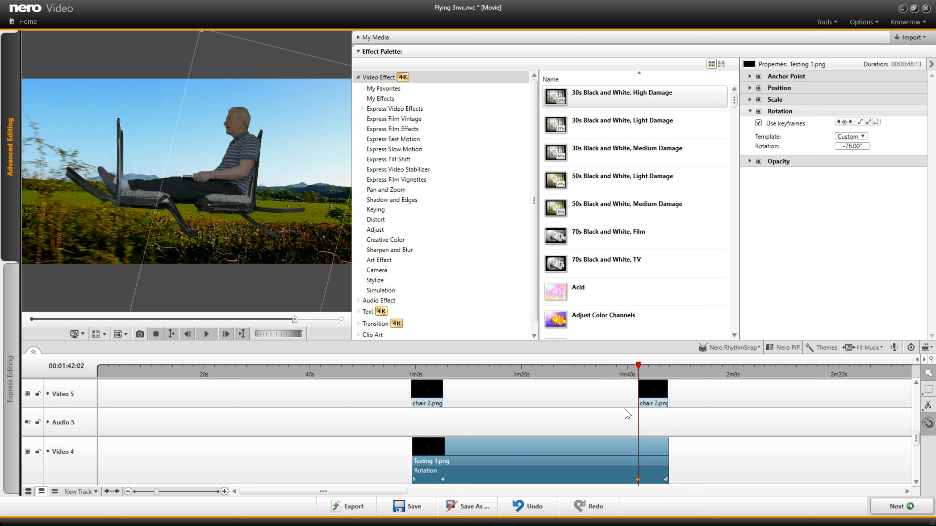
Step: Compare the leg position at 00:01:05:06 and 00:01:42:02, and play the movie briefly from the second point
drag(638, 364, 445, 477)
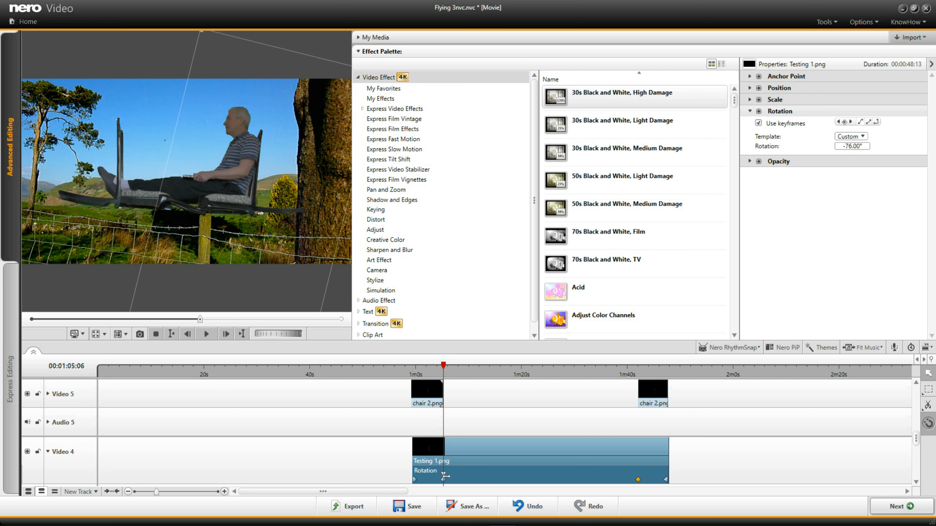
drag(441, 479, 638, 485)
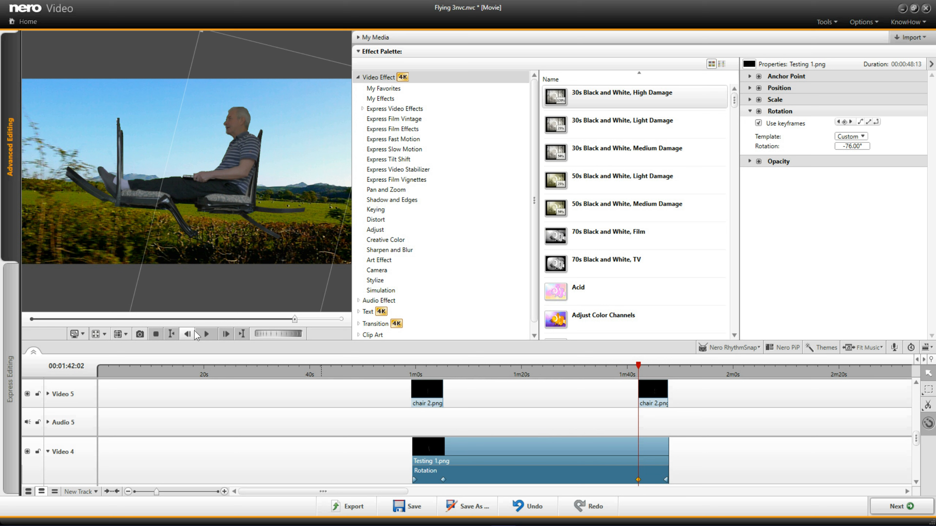
click(205, 335)
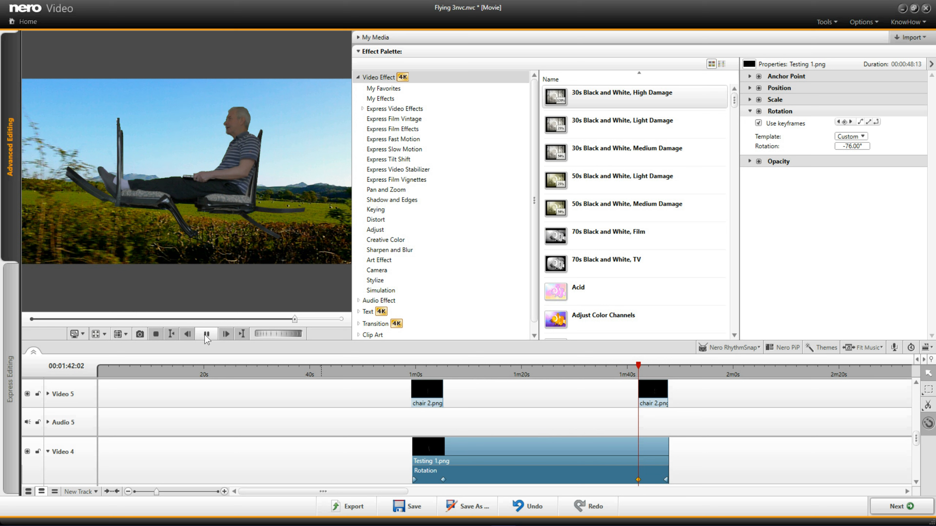
click(204, 335)
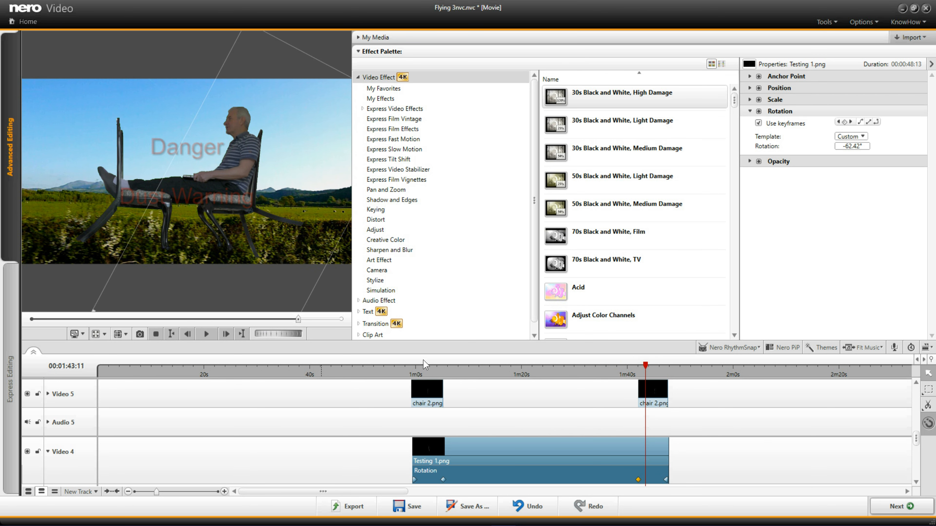
Step: Add a 0° rotation keyframe to the Testing 1.png clip at 00:01:44:10
click(647, 369)
drag(649, 374, 654, 379)
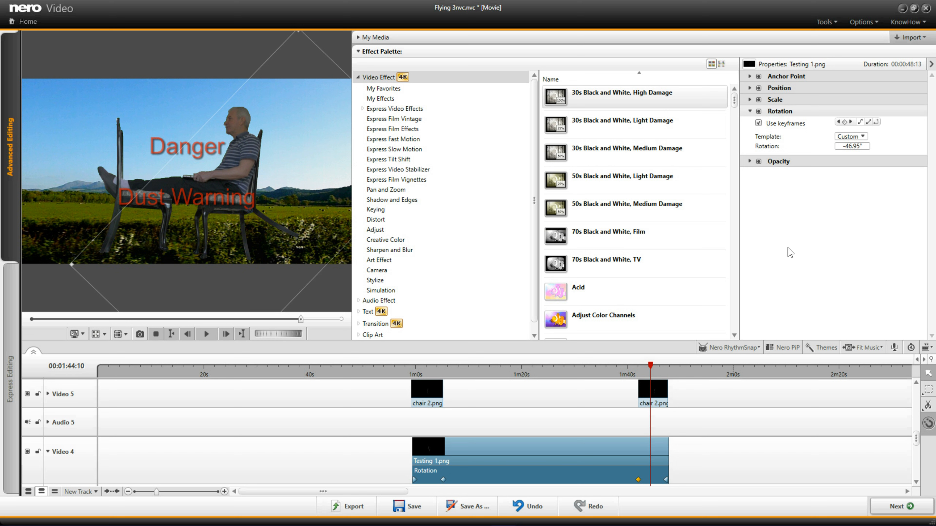
click(861, 145)
key(BackSpace)
text(0)
key(Return)
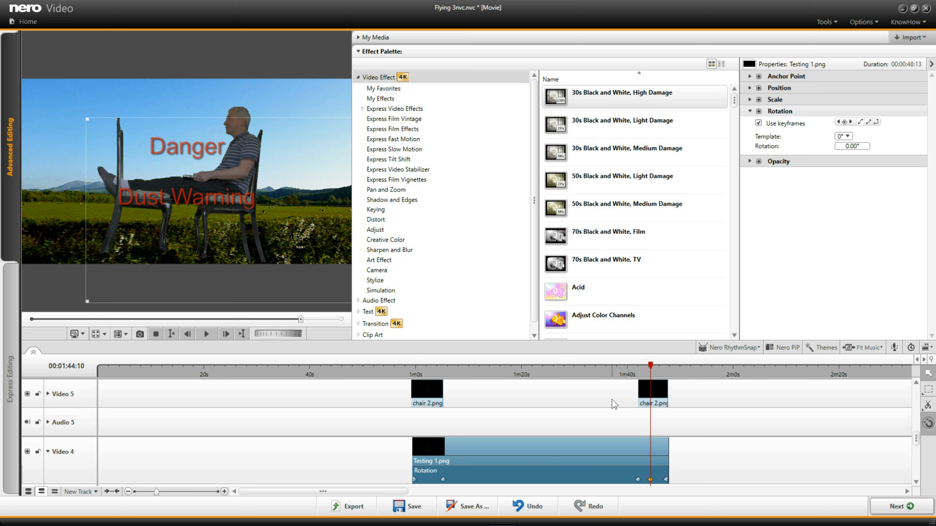
Step: Preview the end of the leg animation and compare the Testing 1.png keyframe at 00:01:44:10 with the chair 3.png rotation keyframes
drag(580, 383, 400, 403)
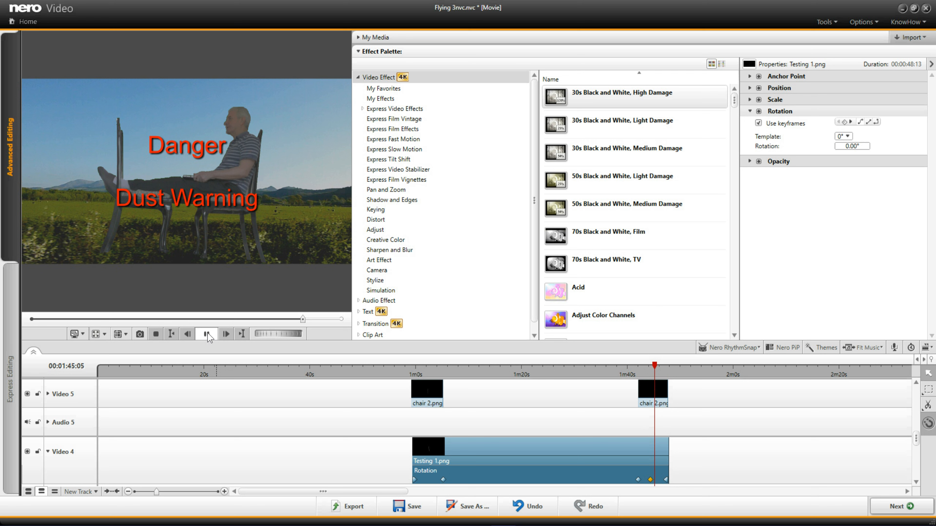
click(207, 333)
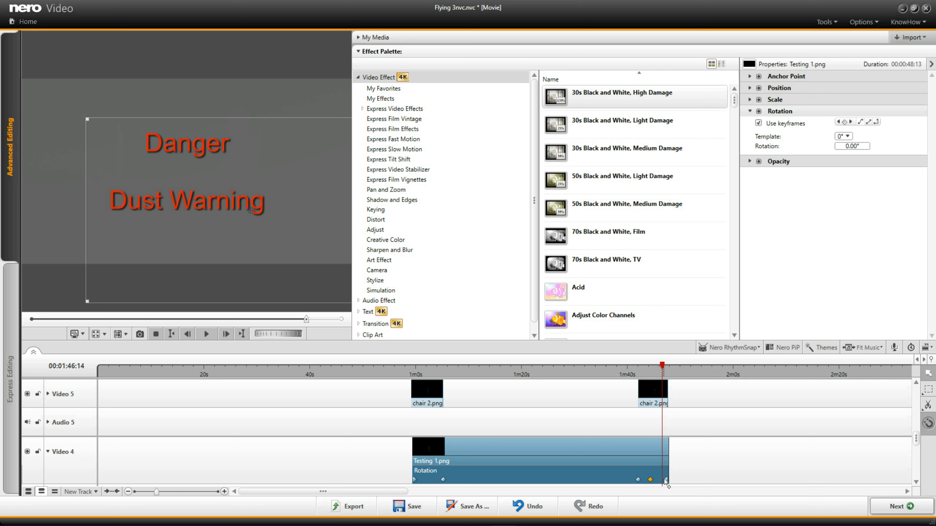
drag(918, 443, 918, 426)
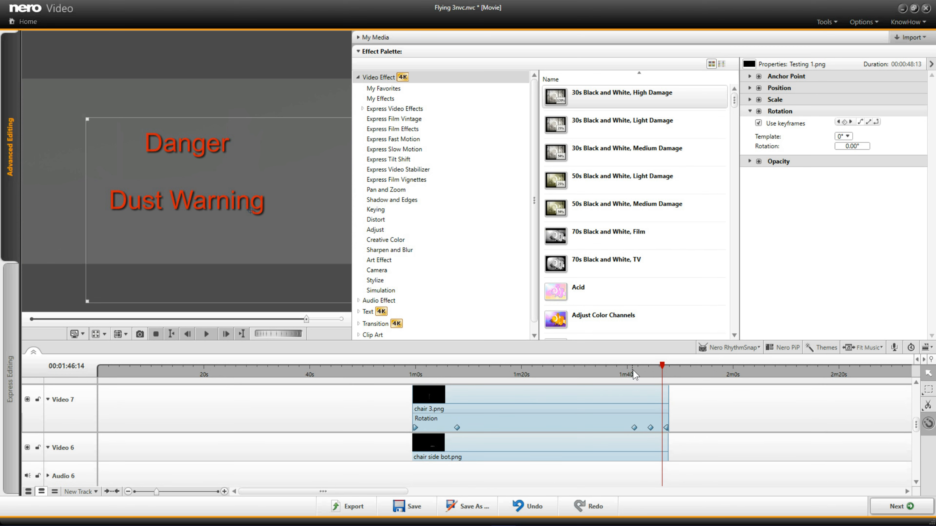
drag(660, 365, 650, 403)
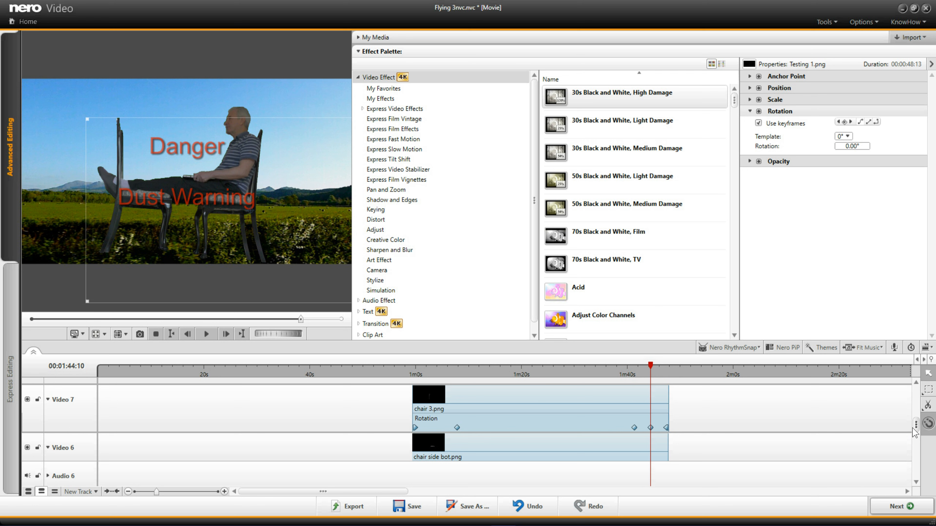
drag(916, 429, 919, 446)
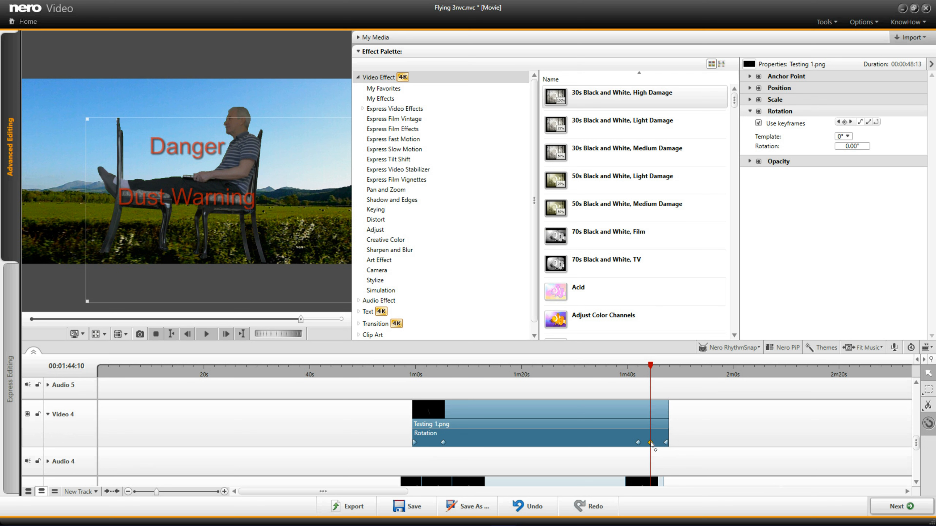
Step: Move the second -76° rotation keyframe of Testing 1.png to 00:01:41:08
drag(641, 375, 634, 391)
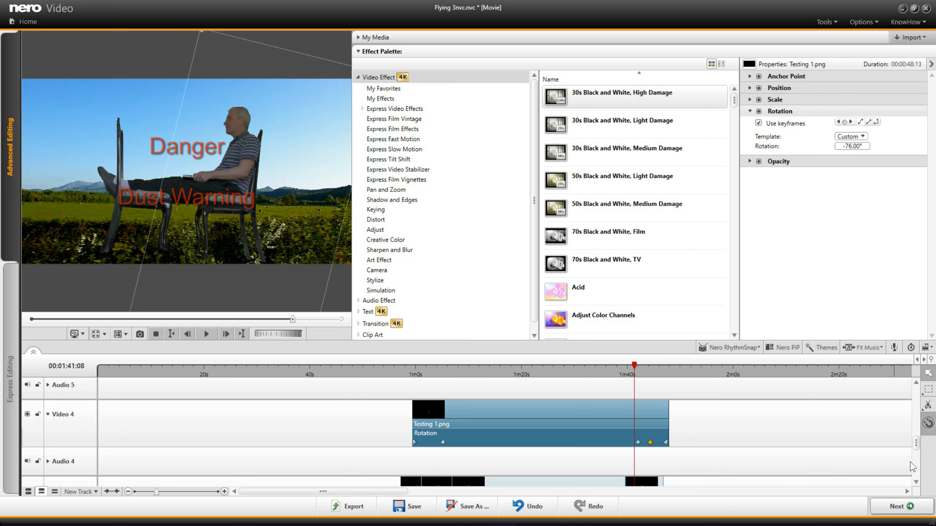
scroll(916, 442, up, 2)
mouse_move(917, 442)
mouse_down()
mouse_move(910, 427)
mouse_move(910, 443)
mouse_up()
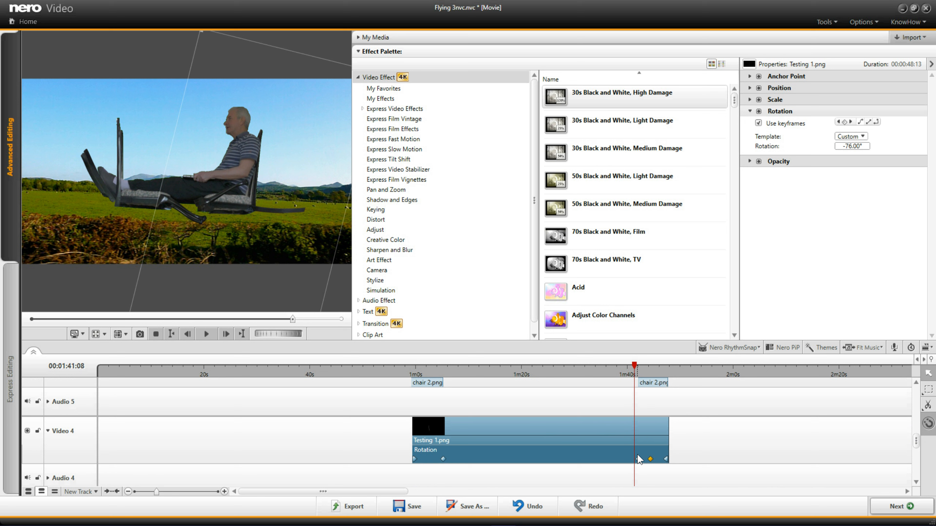
drag(637, 460, 636, 461)
Step: Open the movie export without saving the project and start choosing a destination for the AVC Ultra HD (4K) file NVEExport.mp4
click(352, 509)
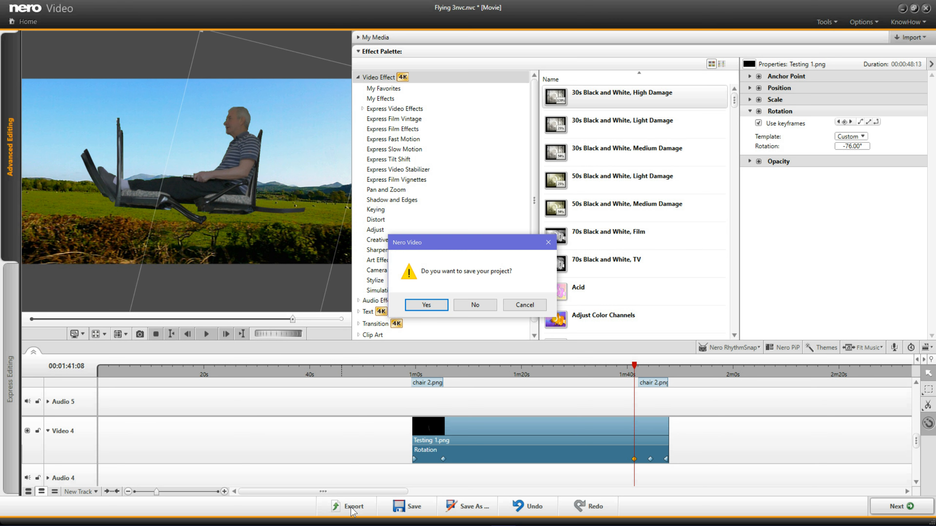
click(475, 305)
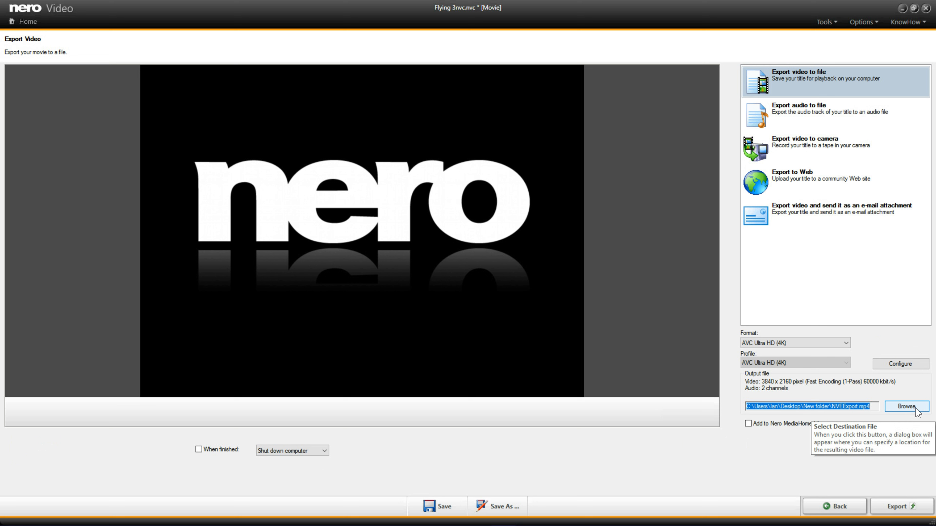
click(910, 508)
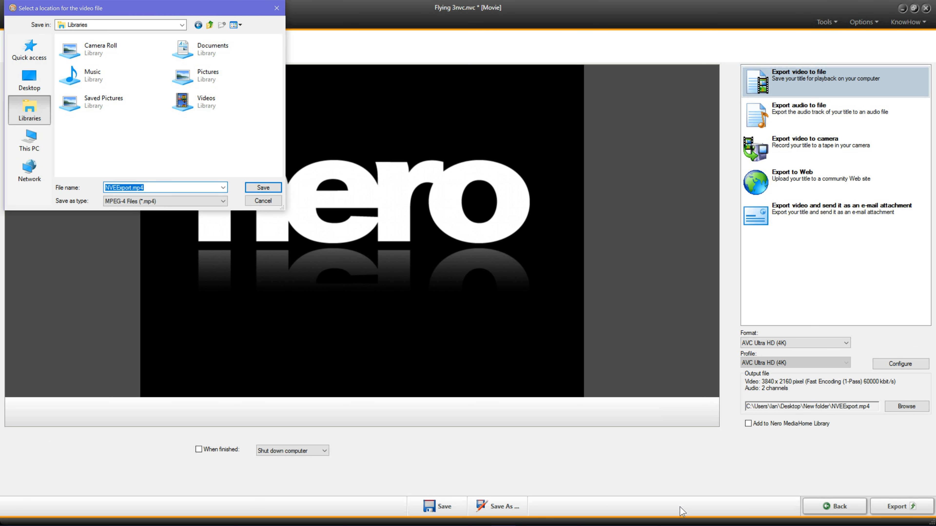